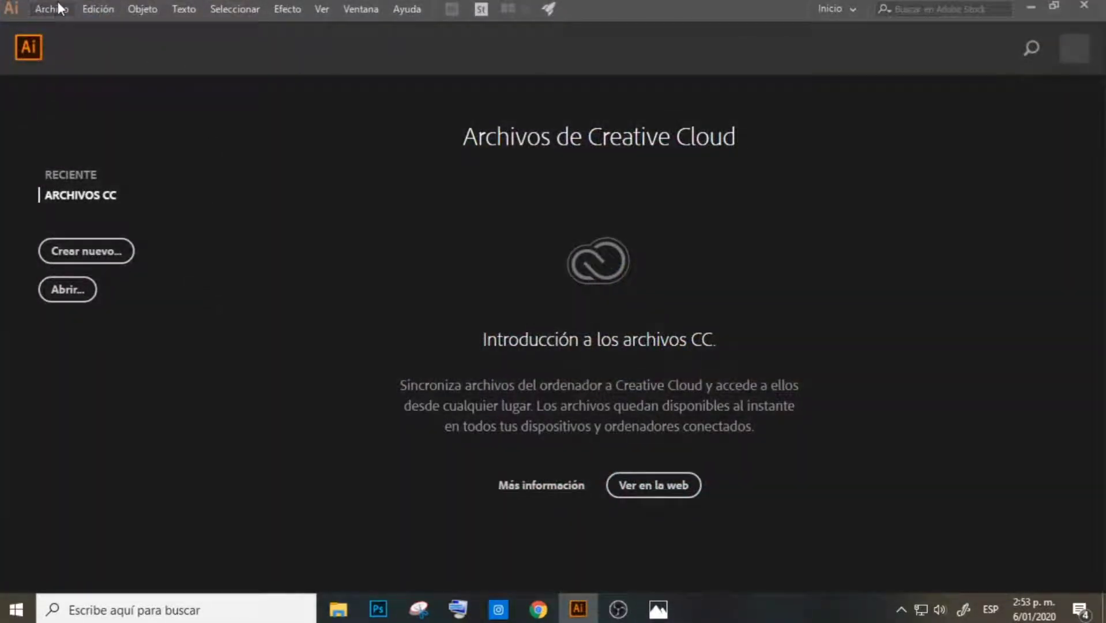
Start a new document in pixels, 1920 wide by 1080 high
click(57, 8)
click(74, 28)
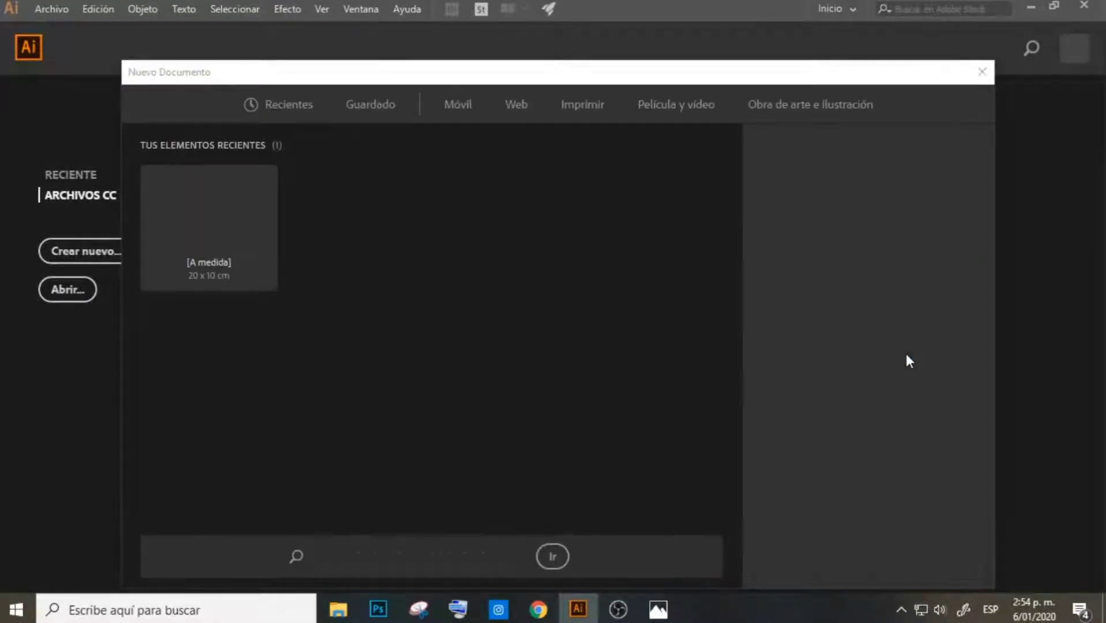
click(891, 222)
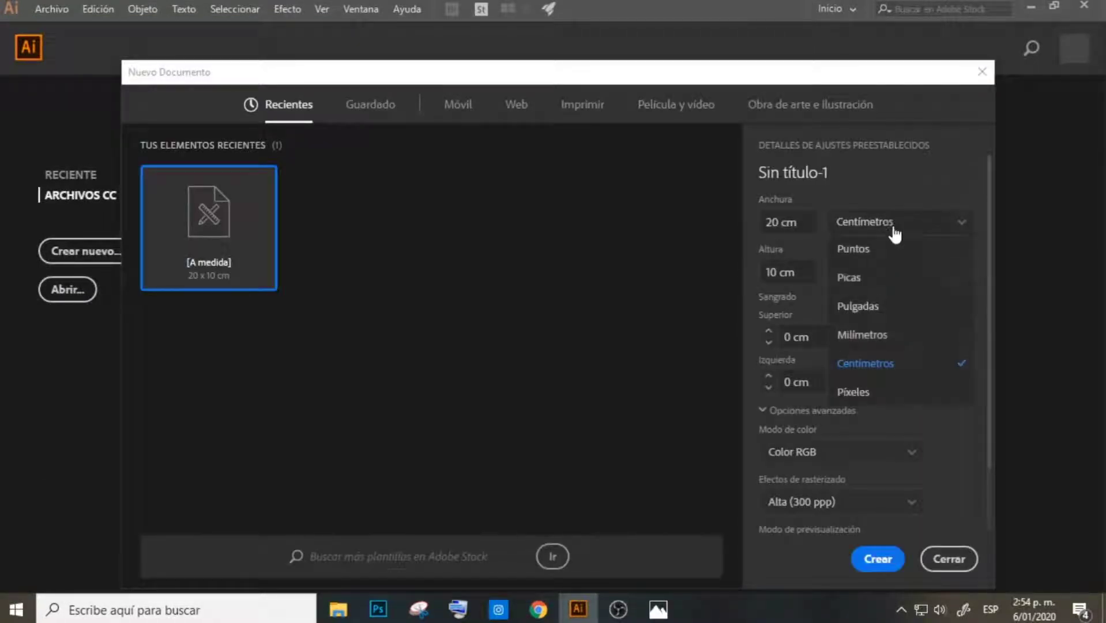
click(861, 386)
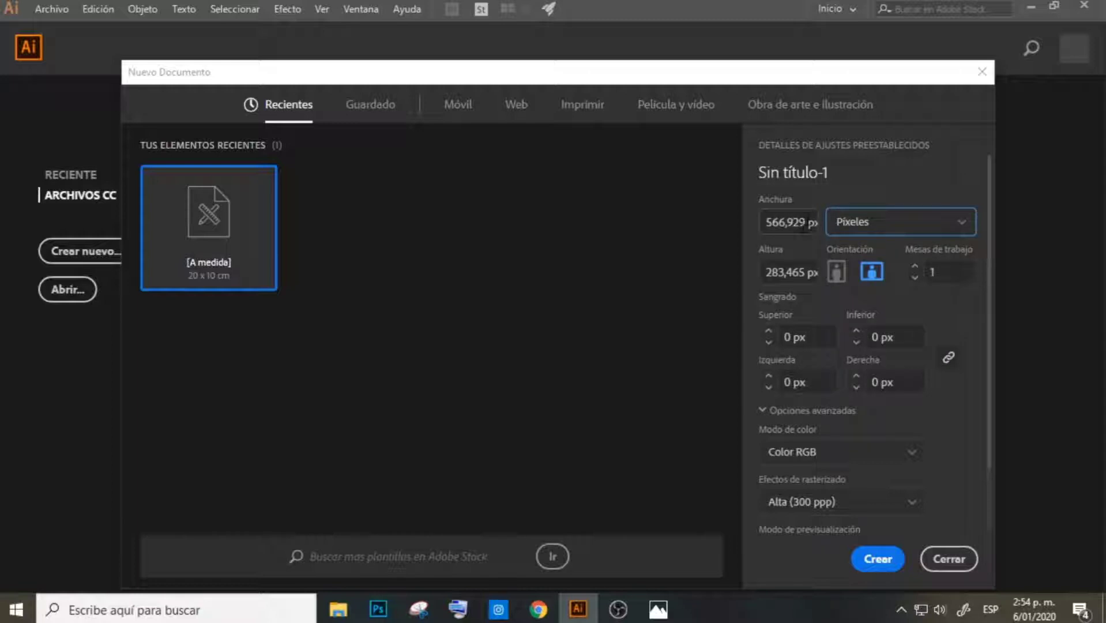
click(806, 222)
text(19)
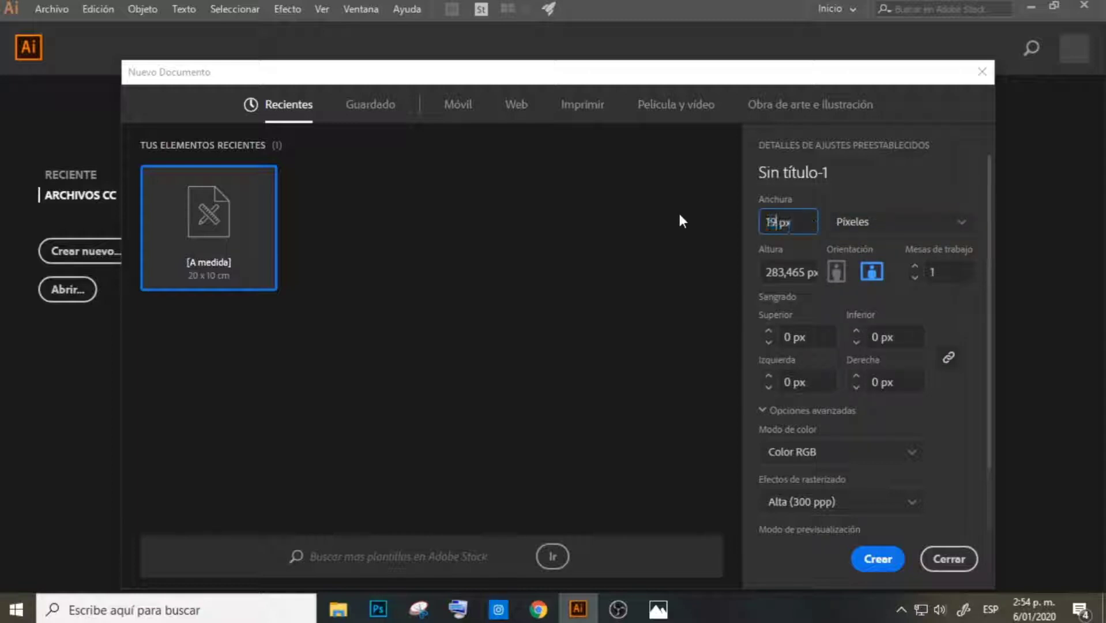
text(20)
click(802, 264)
text(10)
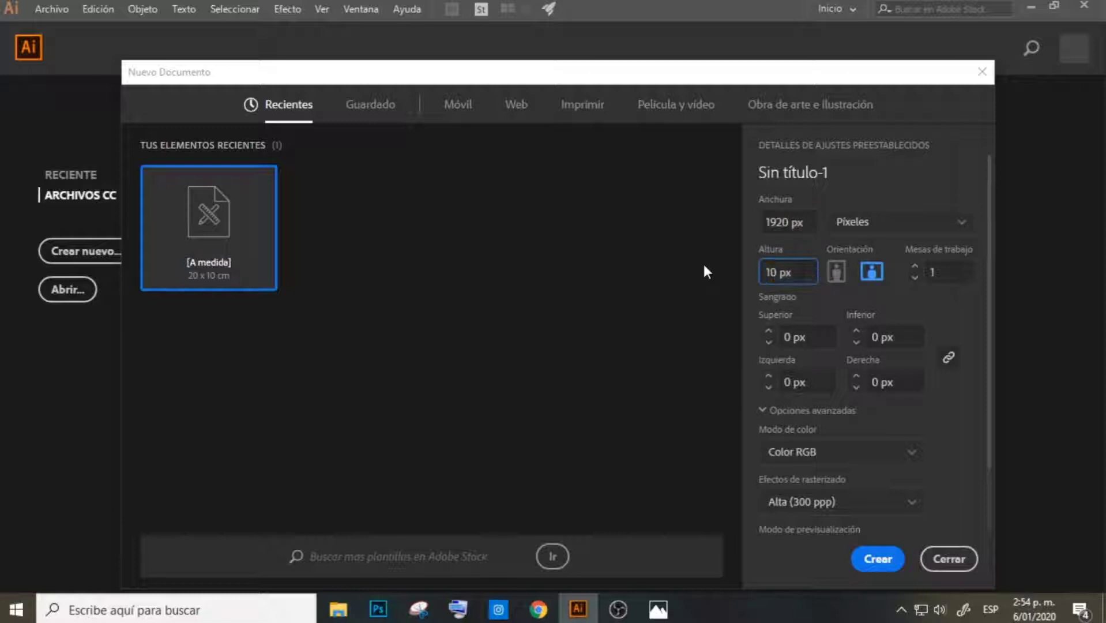
text(80)
Keep raster effects at High (300 ppp) and name the document 700
scroll(941, 435, down, 2)
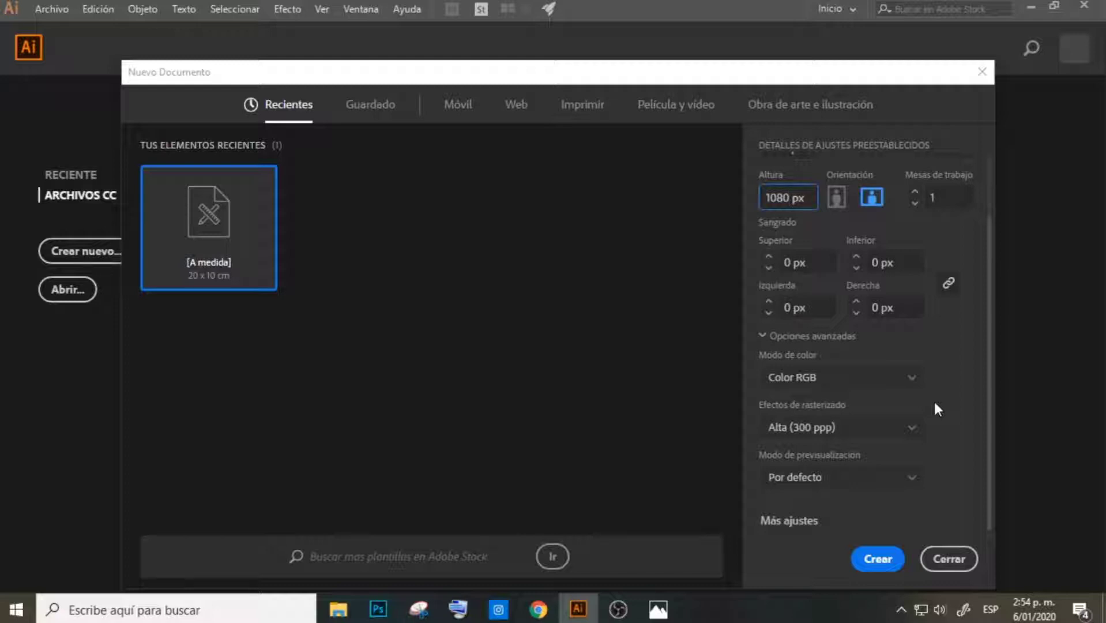
click(902, 433)
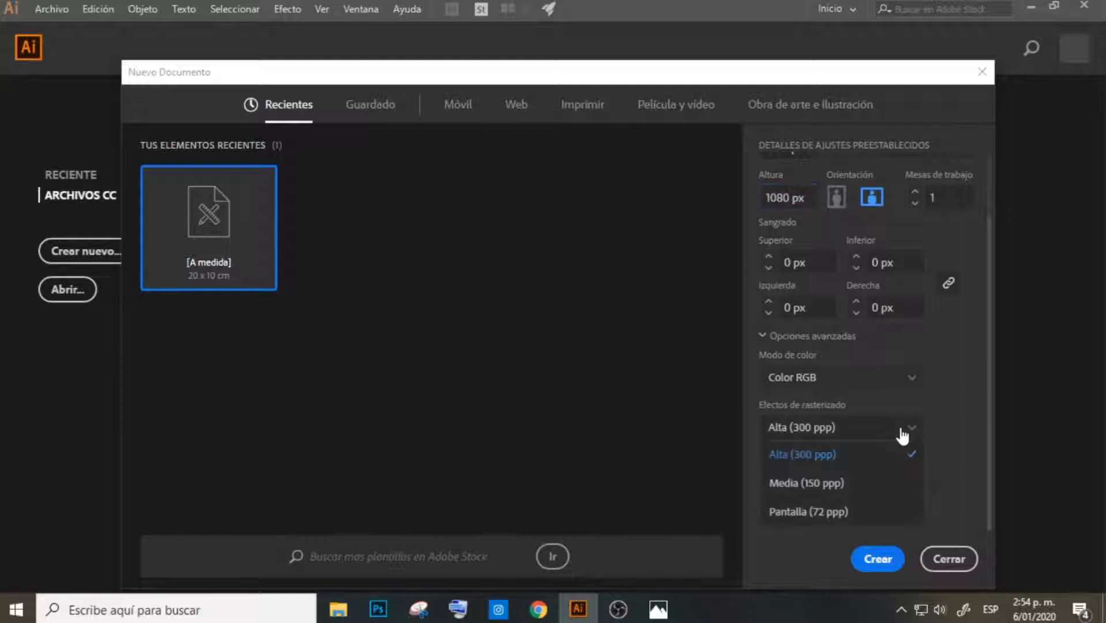
click(945, 451)
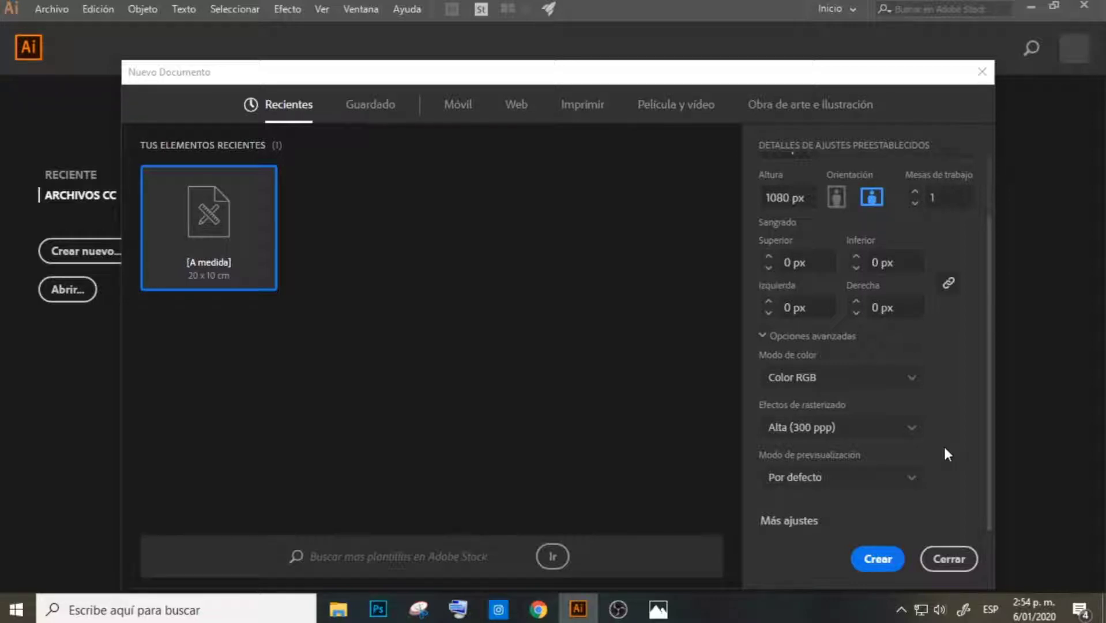
scroll(947, 459, up, 2)
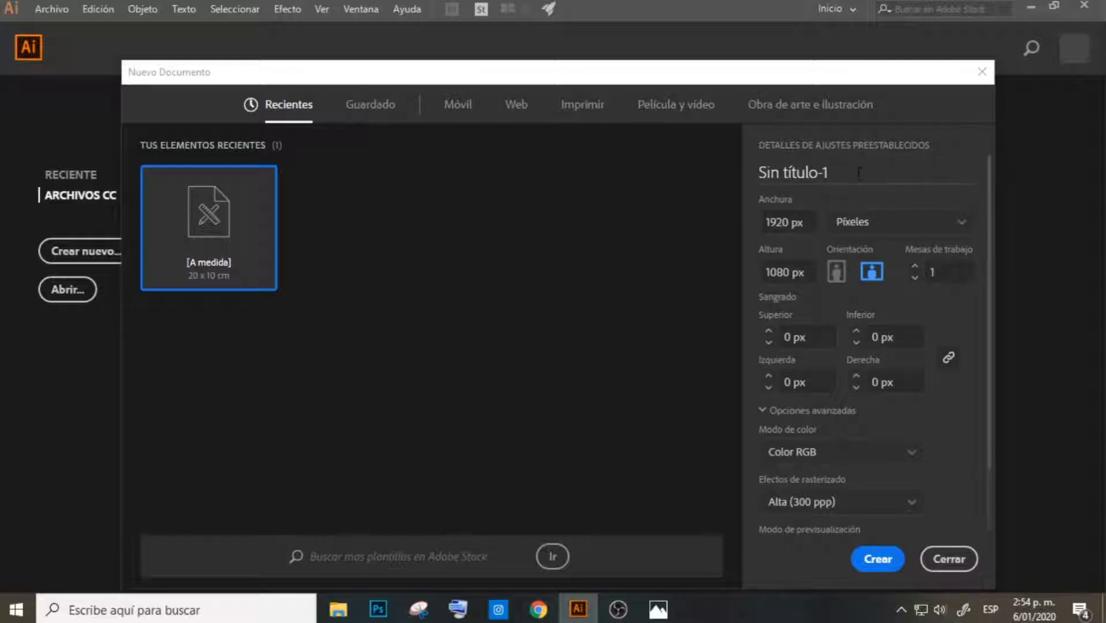
click(859, 173)
text(70)
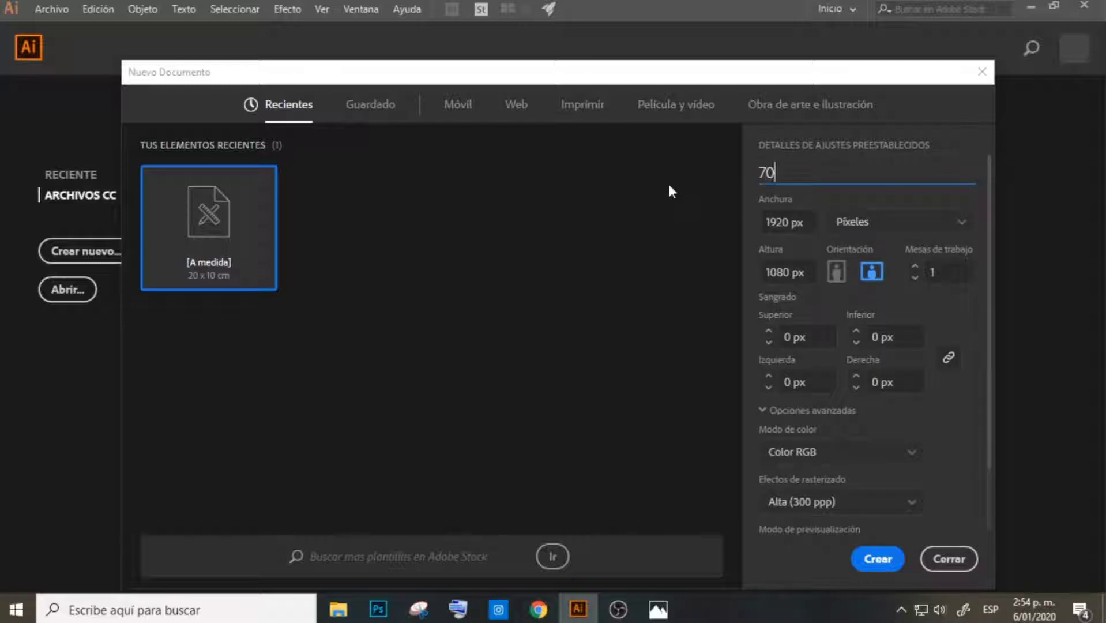
text(0)
Create the document and save it as 700.ai in 700 seguidores, replacing the old file
click(879, 558)
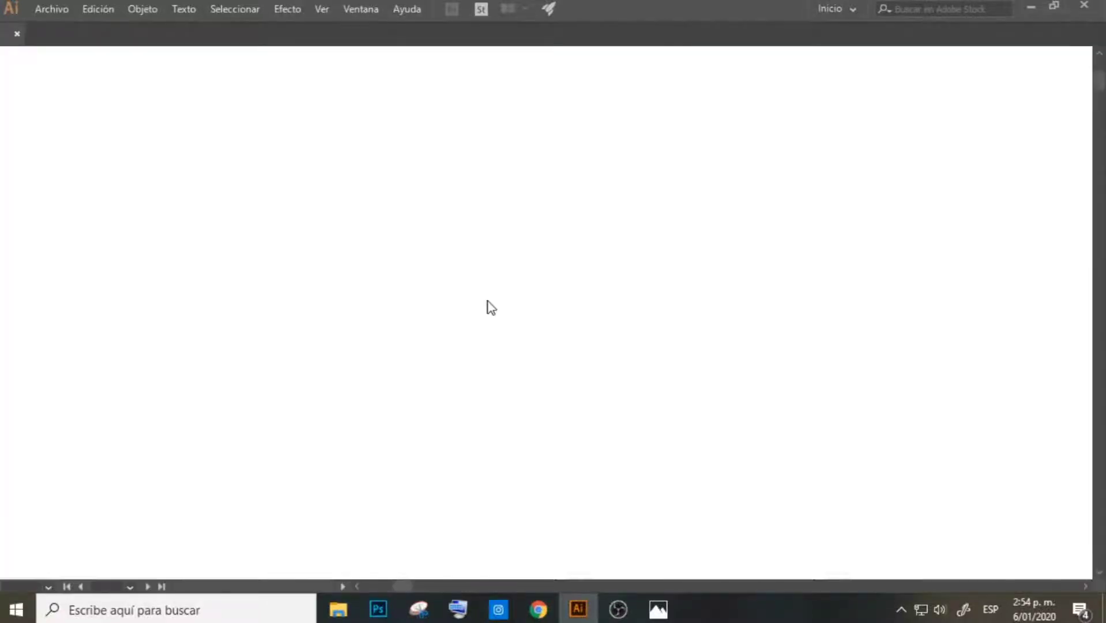
click(58, 8)
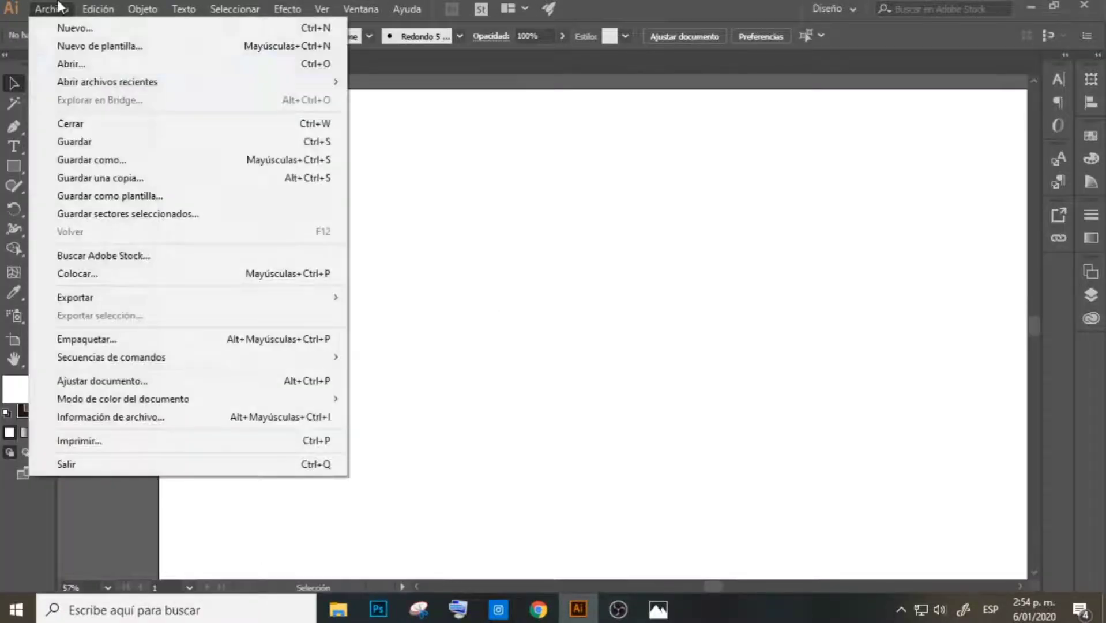
click(128, 142)
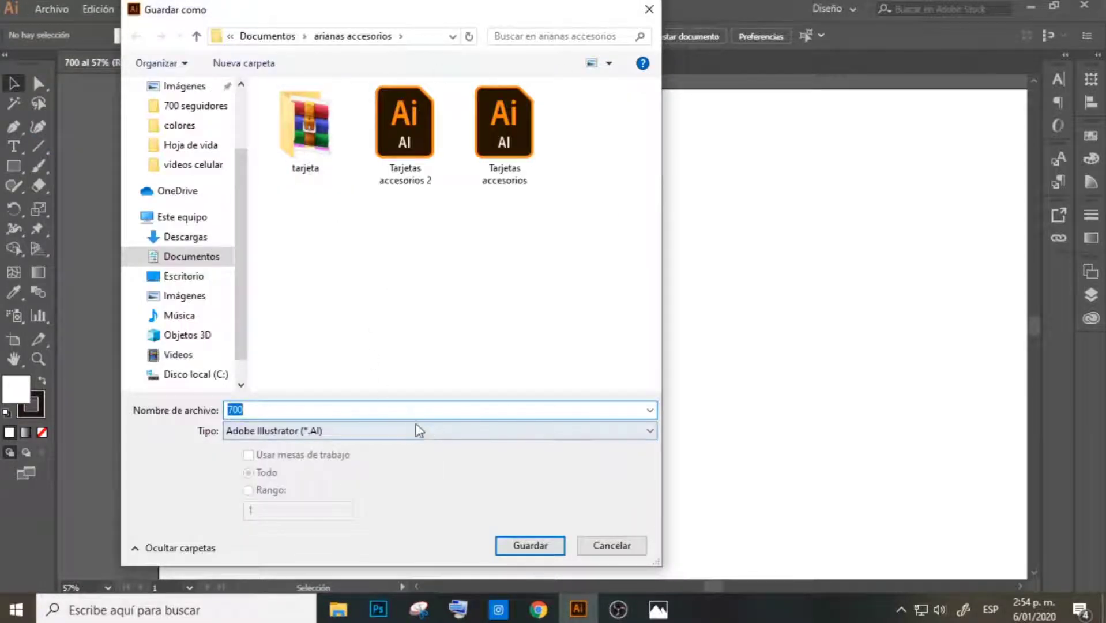
mouse_move(180, 125)
click(191, 106)
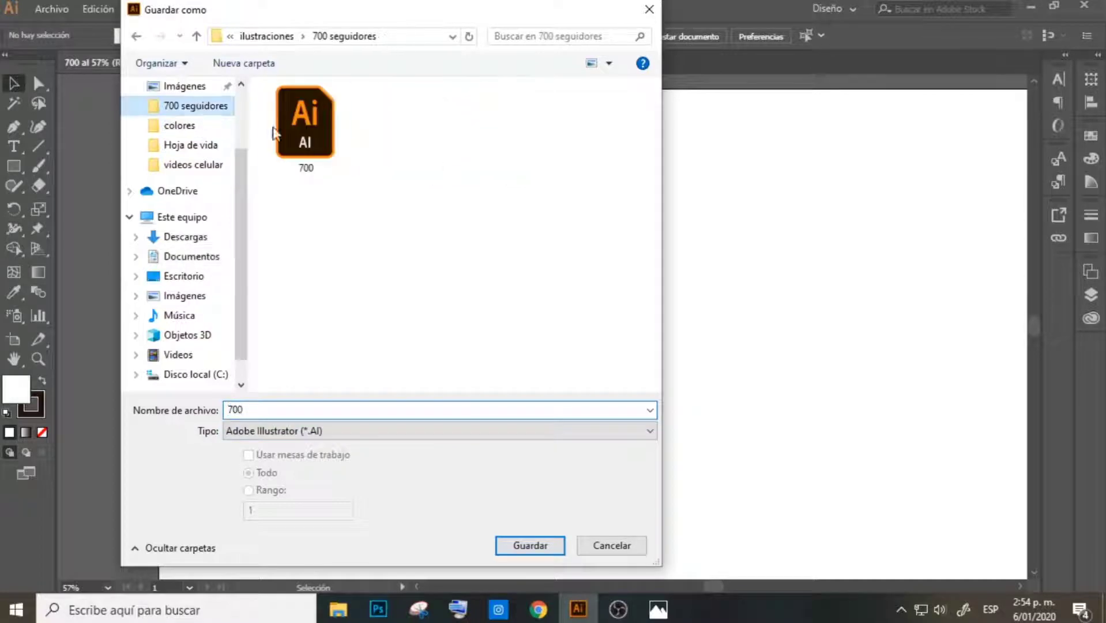
click(320, 141)
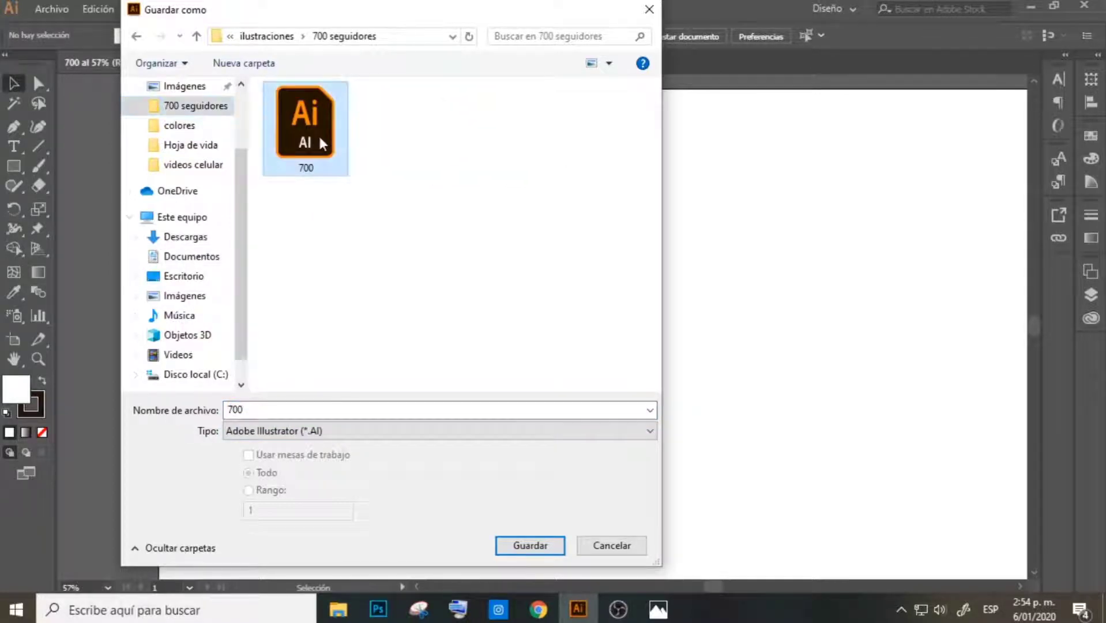
key(Delete)
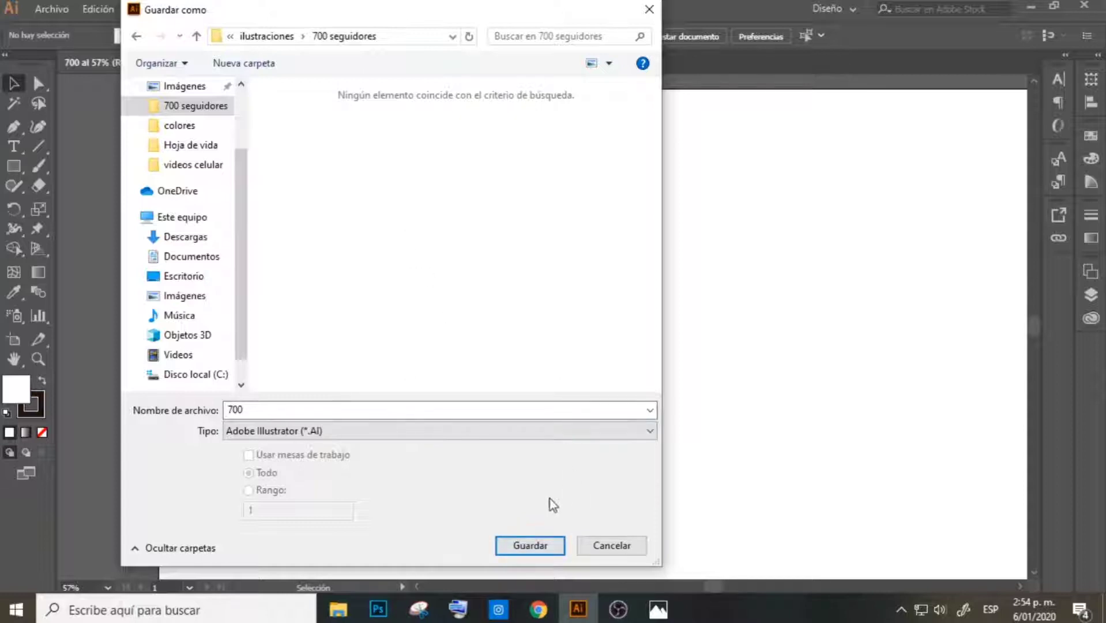
click(530, 546)
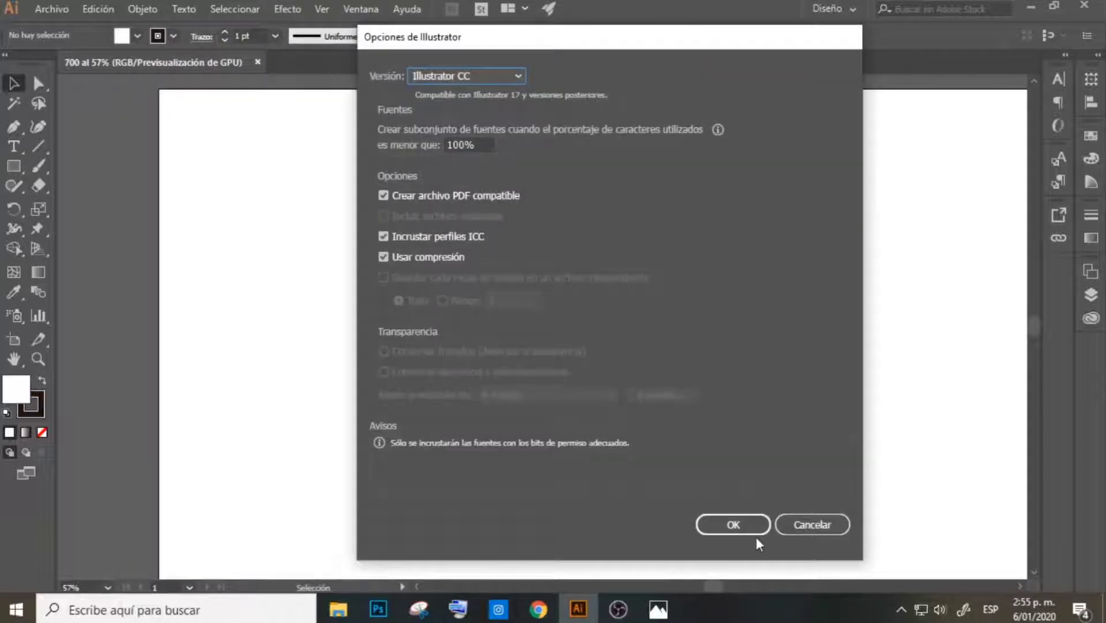
click(747, 528)
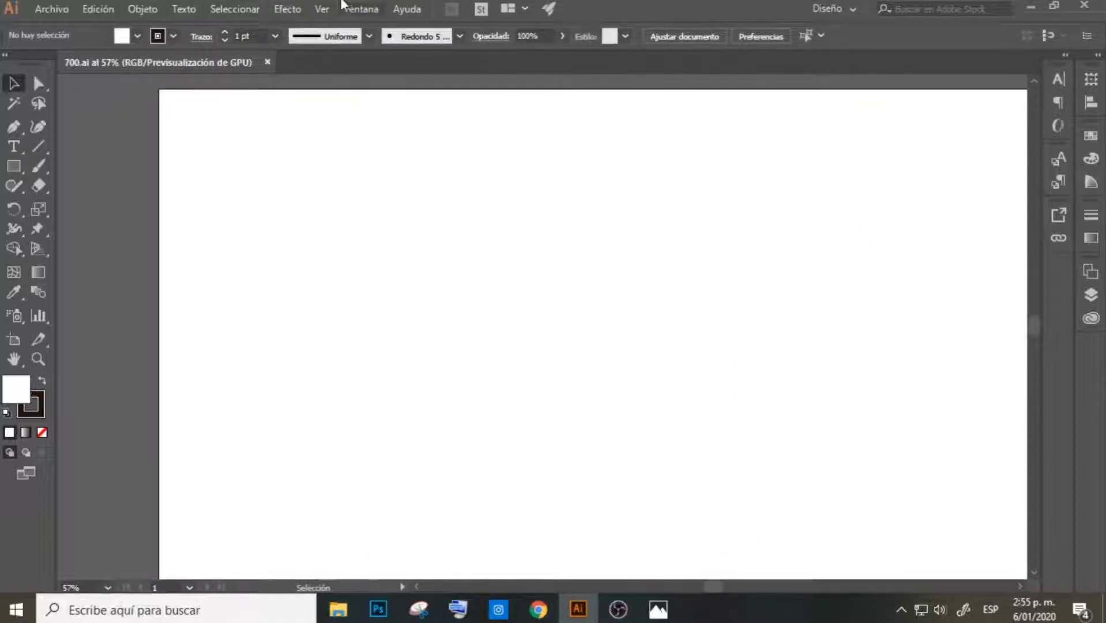
Fit the whole artboard in the window
click(323, 9)
click(451, 208)
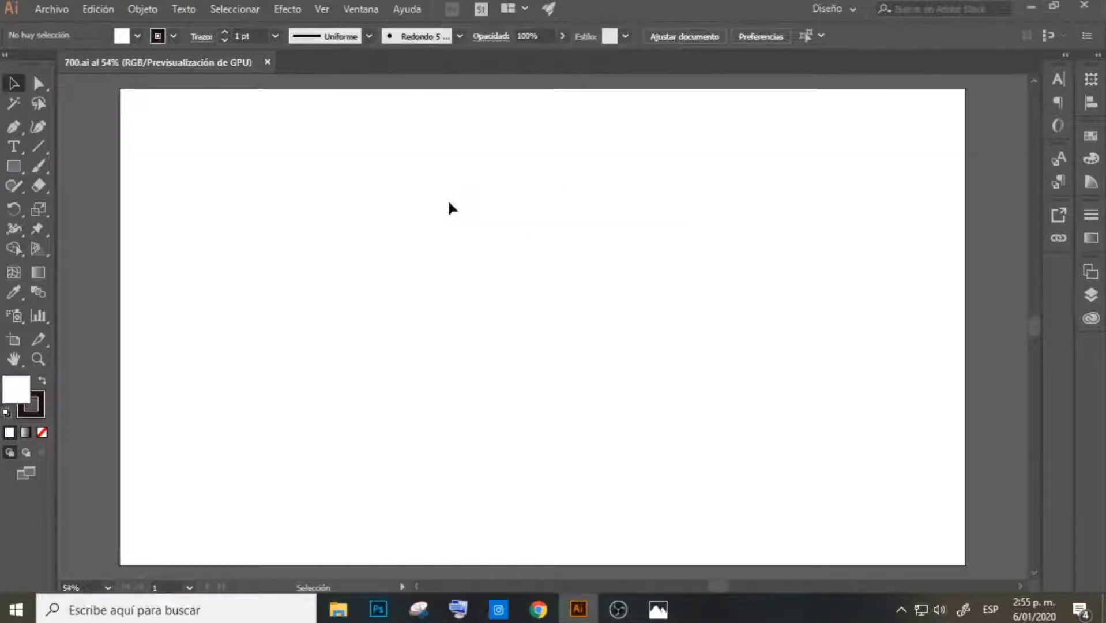
click(60, 9)
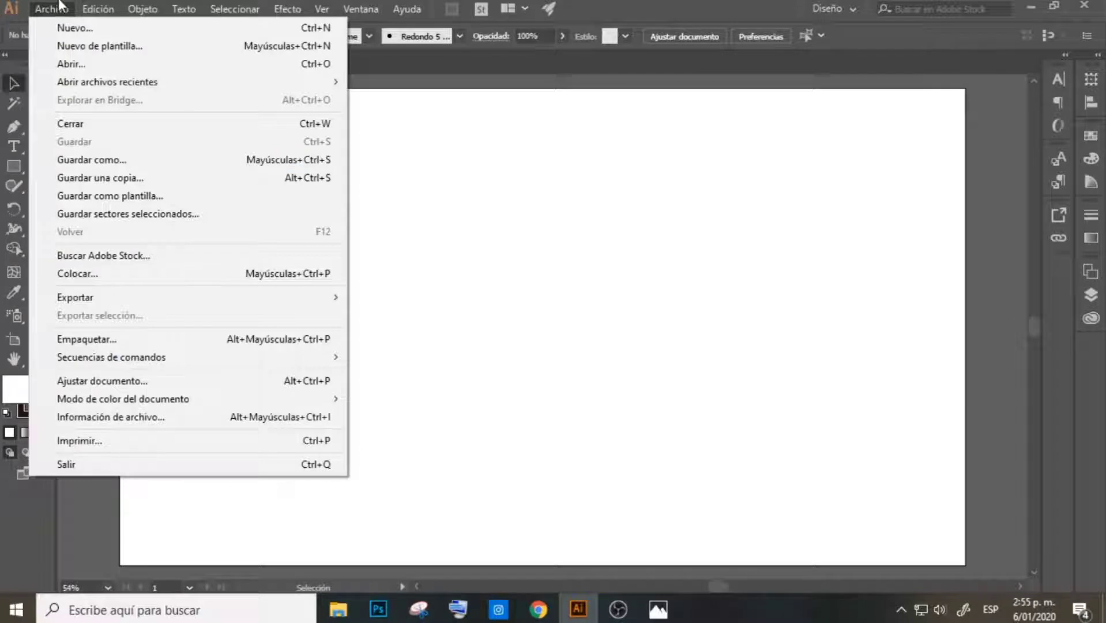
Place the WhatsApp photo of the 700 sketch large across the artboard
click(161, 273)
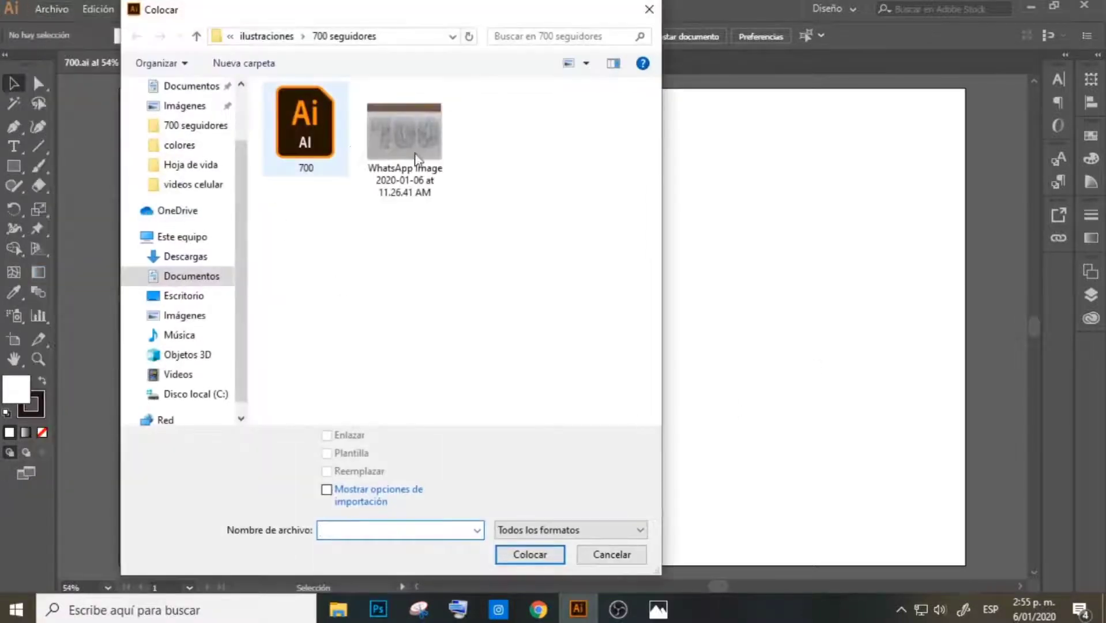
click(416, 158)
click(530, 554)
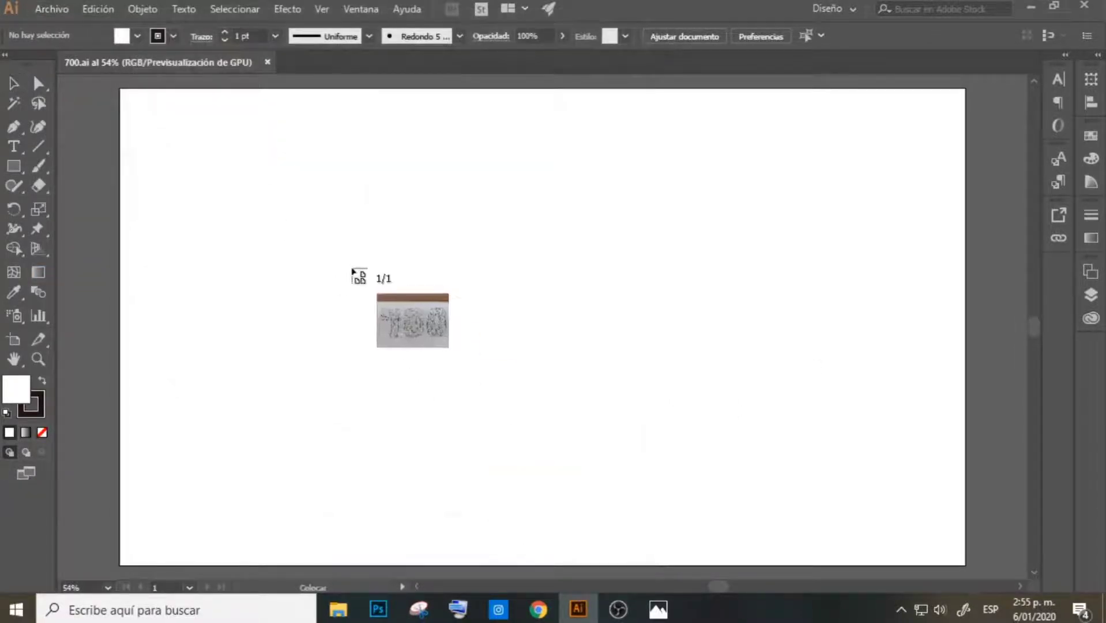
drag(168, 108, 908, 533)
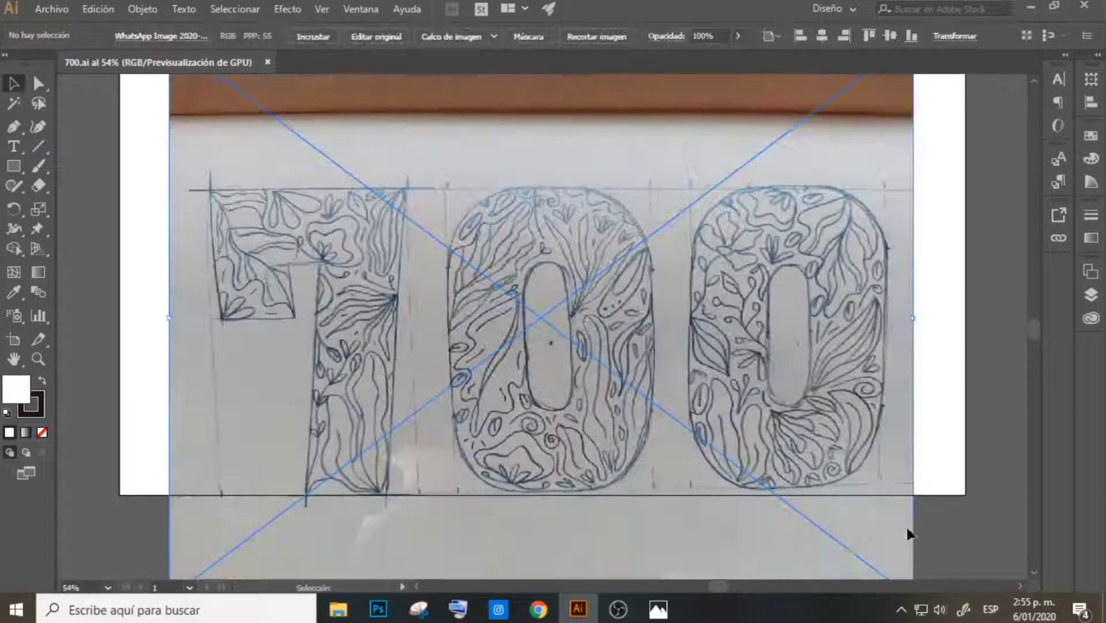
mouse_move(778, 415)
mouse_down()
mouse_move(749, 388)
mouse_move(829, 380)
mouse_up()
click(938, 402)
Nudge the sketch photo into position over the artboard and deselect it
scroll(929, 403, up, 3)
click(943, 385)
drag(751, 378, 766, 385)
drag(884, 403, 881, 396)
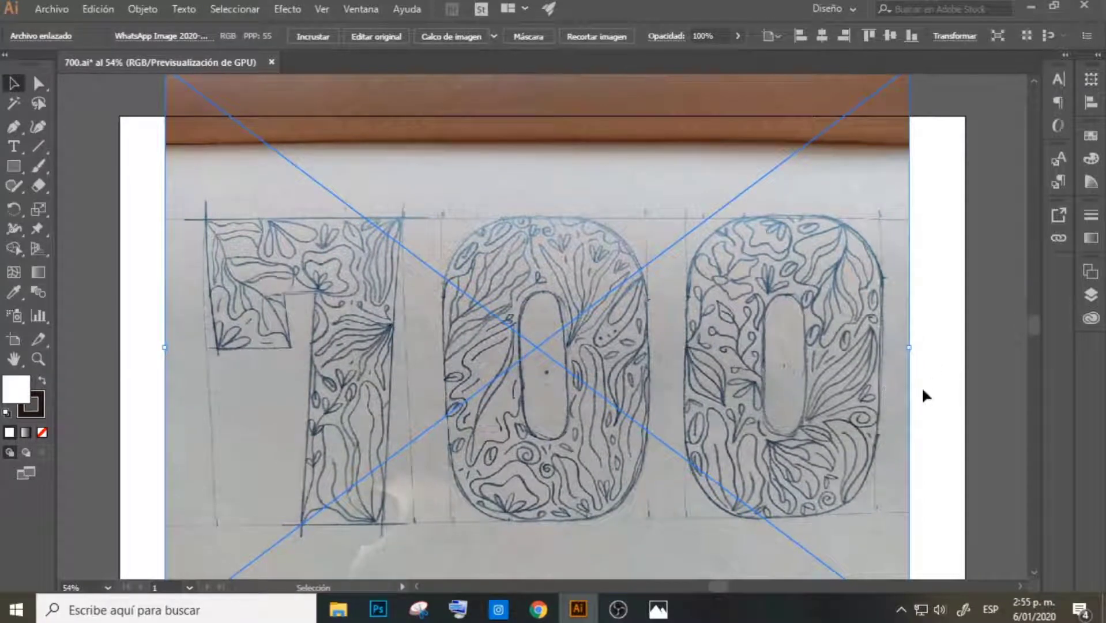
scroll(925, 395, down, 1)
click(958, 378)
click(805, 398)
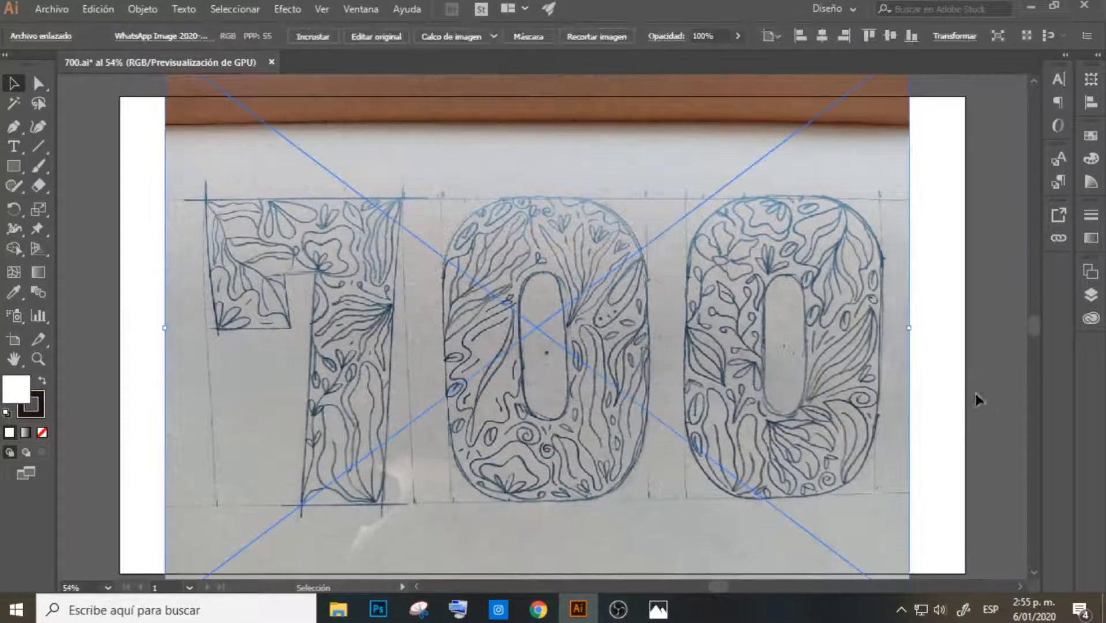
click(938, 362)
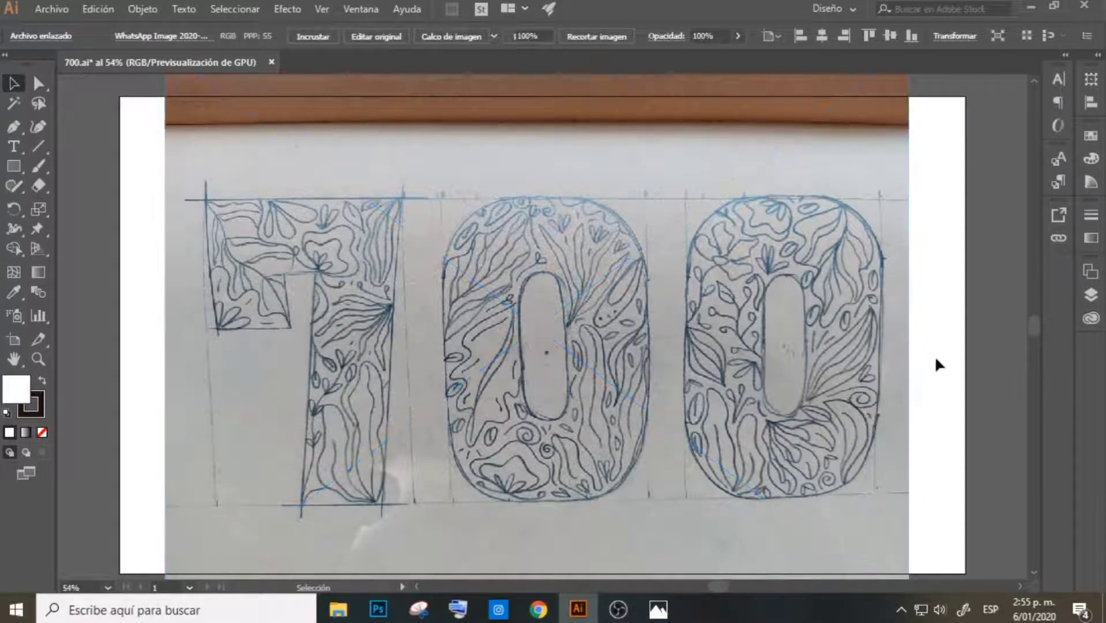
Dock the Layers panel at the top right and make its list taller
click(1090, 297)
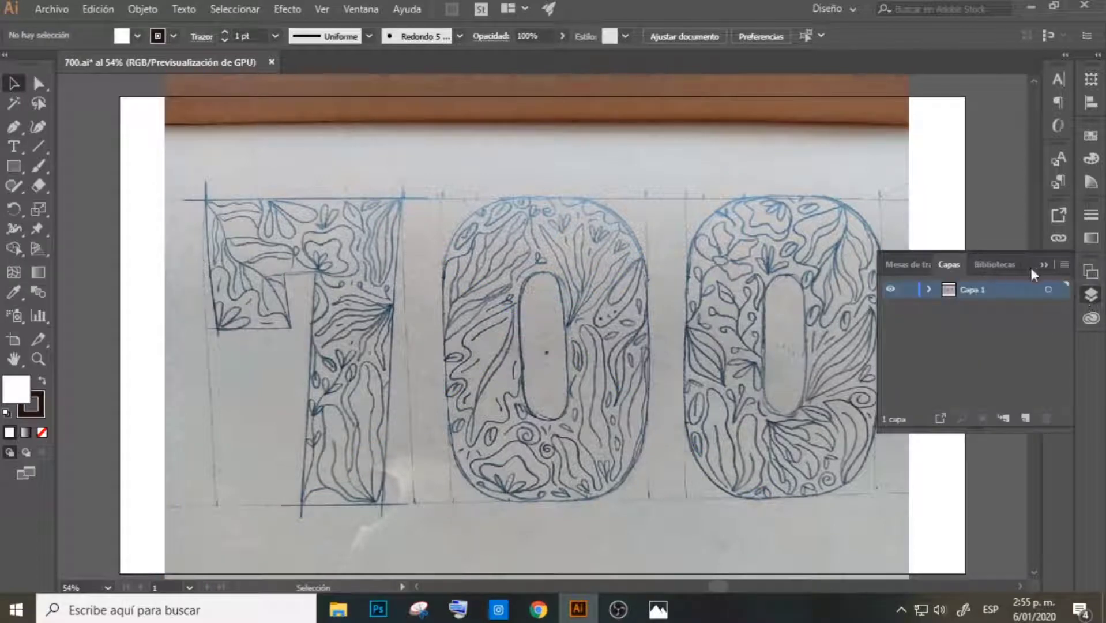
drag(1090, 294, 1063, 78)
click(1060, 79)
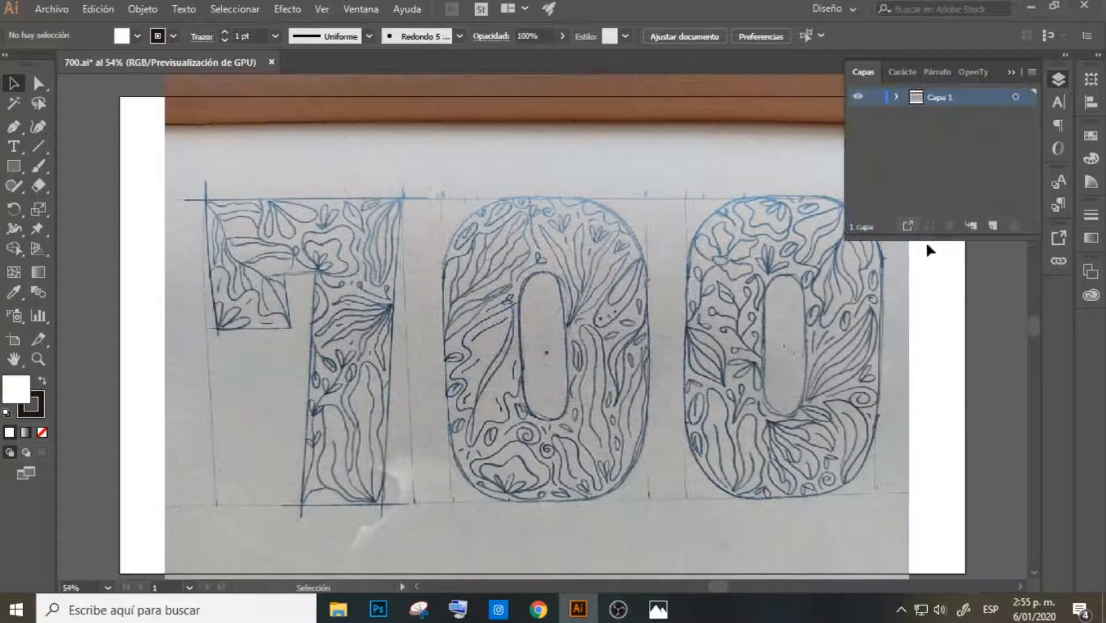
drag(938, 238, 940, 443)
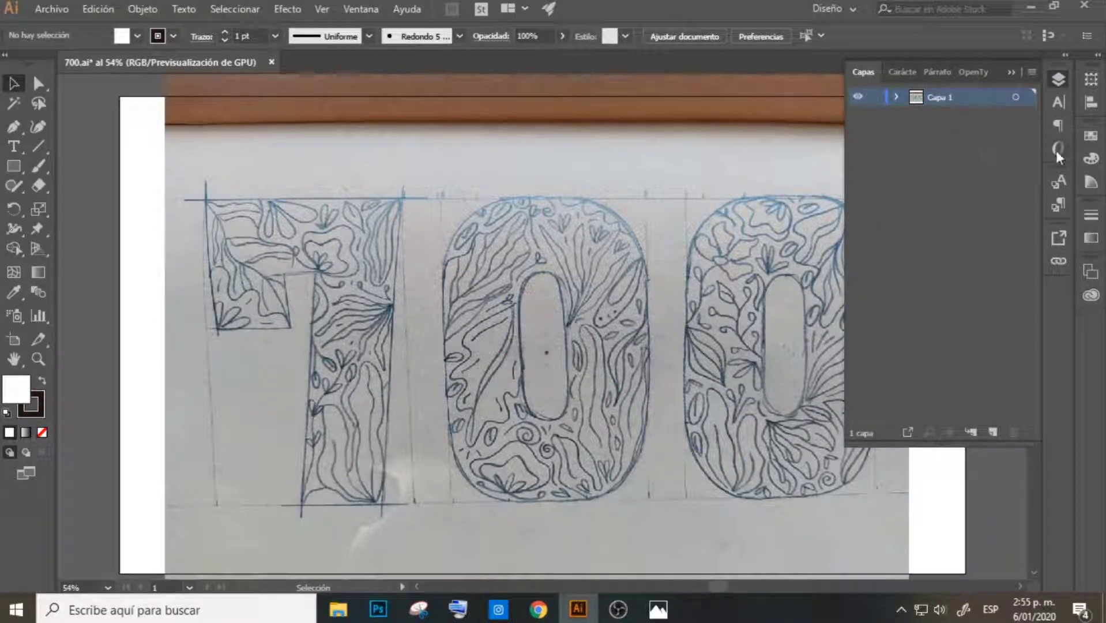
Add layer Capa 2, lock the photo's Capa 1, and make Capa 2 active
click(993, 432)
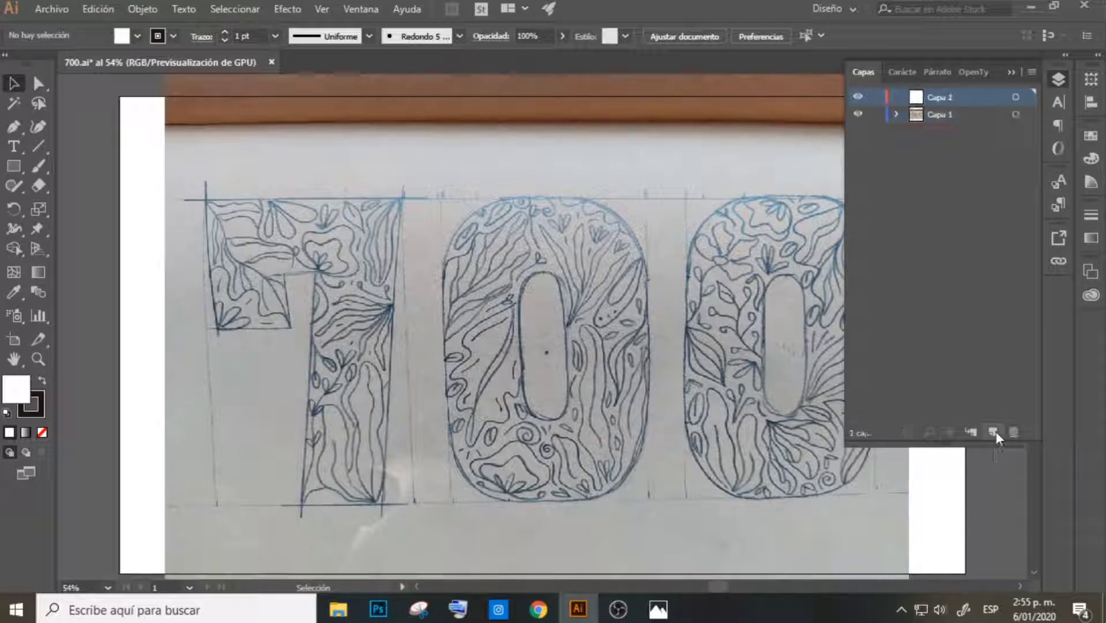
click(946, 120)
click(634, 314)
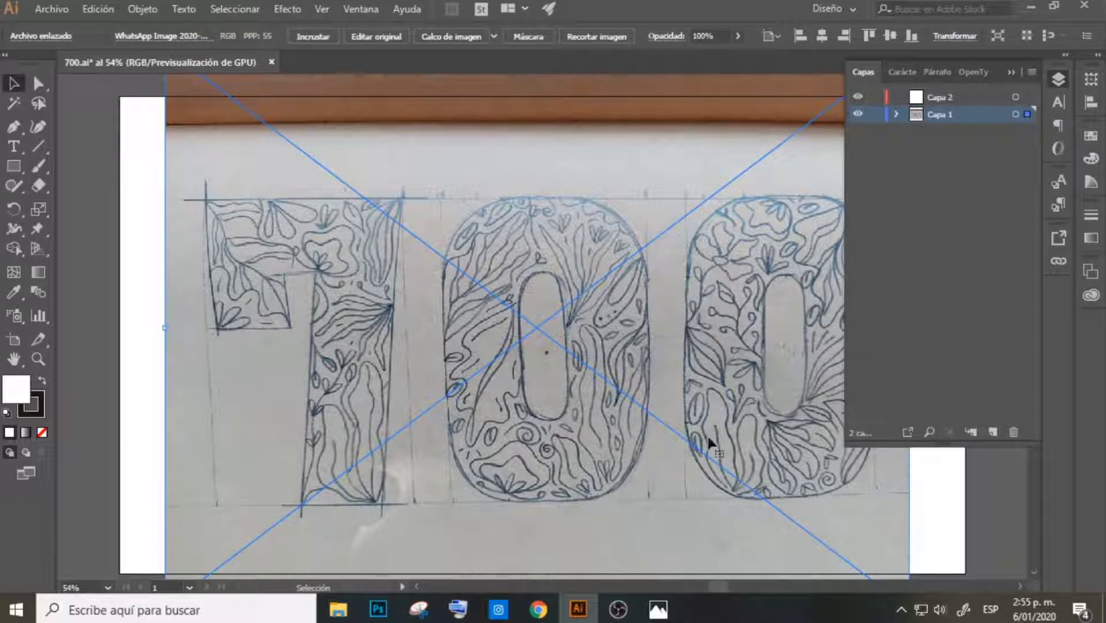
click(876, 114)
click(937, 98)
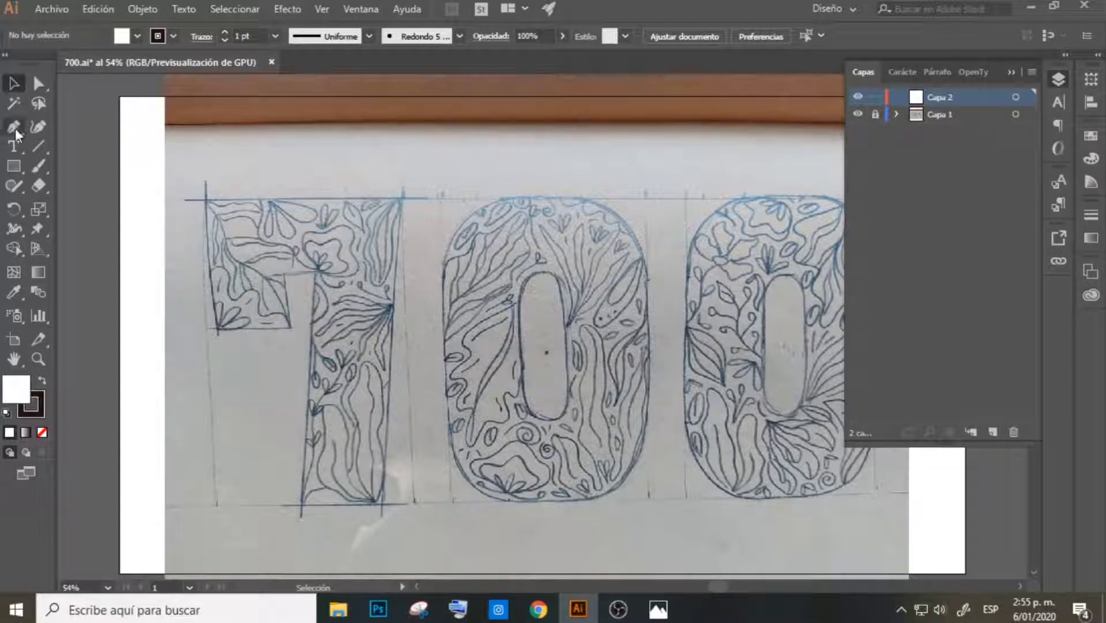
Set up the Paintbrush and trace the 7's top curve, flower, stem and large leaf
double_click(38, 166)
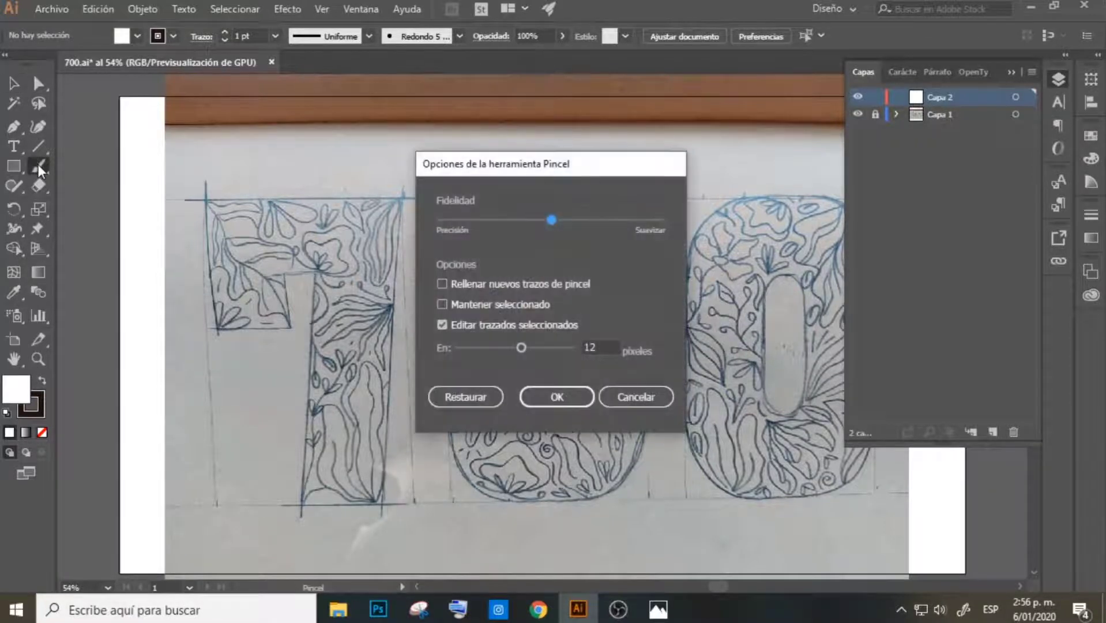
click(554, 397)
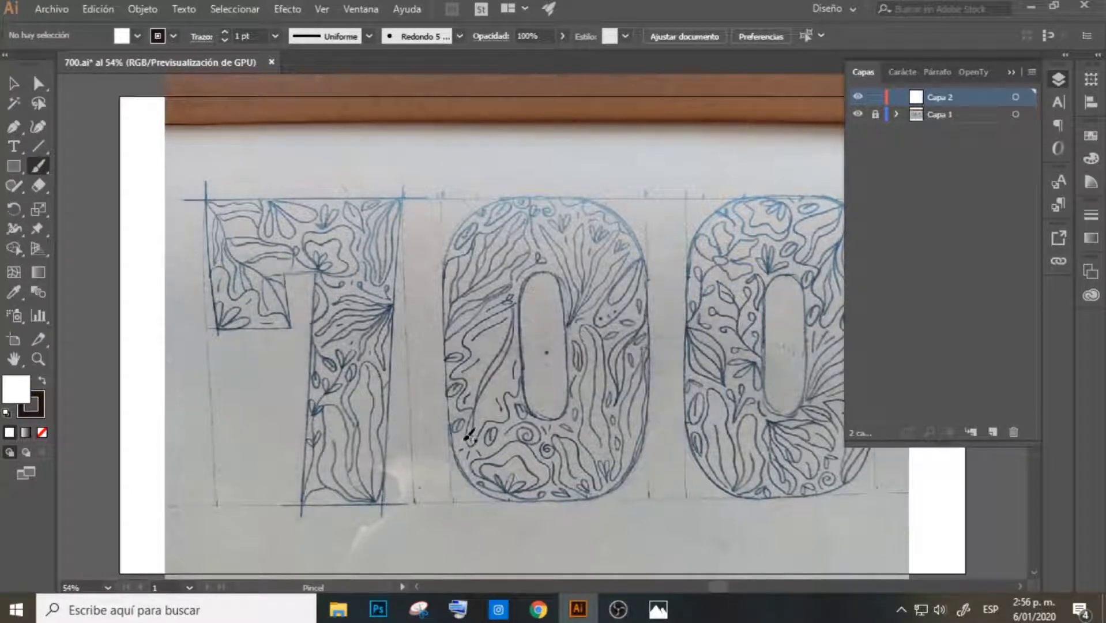
mouse_move(202, 271)
mouse_down()
mouse_move(263, 296)
mouse_move(299, 333)
mouse_move(214, 337)
mouse_move(208, 270)
mouse_up()
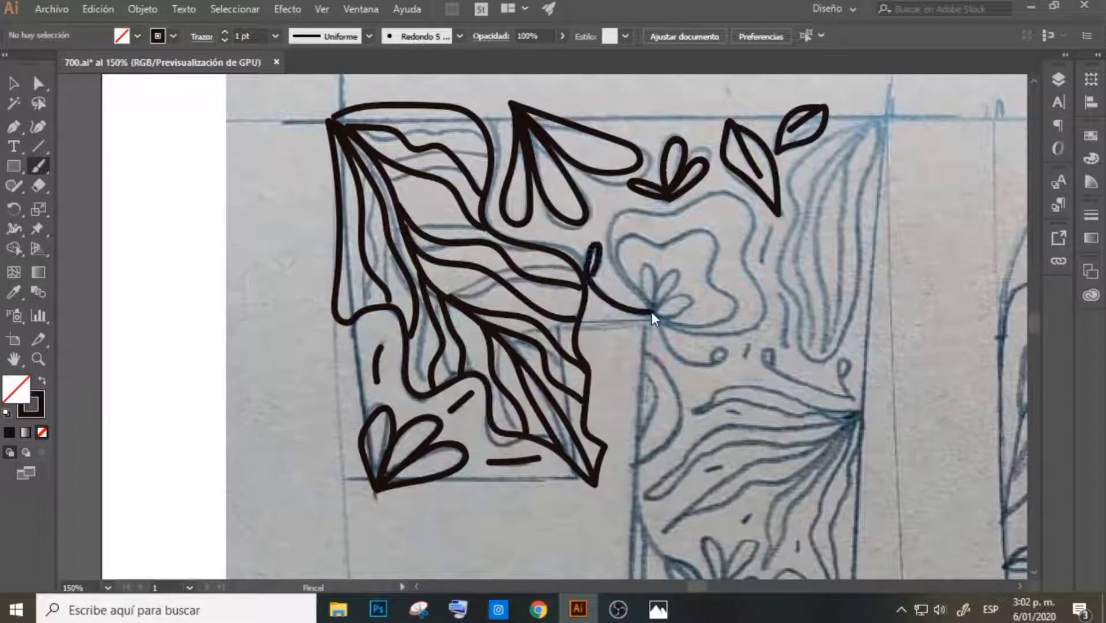
mouse_move(654, 318)
mouse_down()
mouse_move(720, 358)
mouse_move(692, 242)
mouse_up()
drag(611, 242, 744, 323)
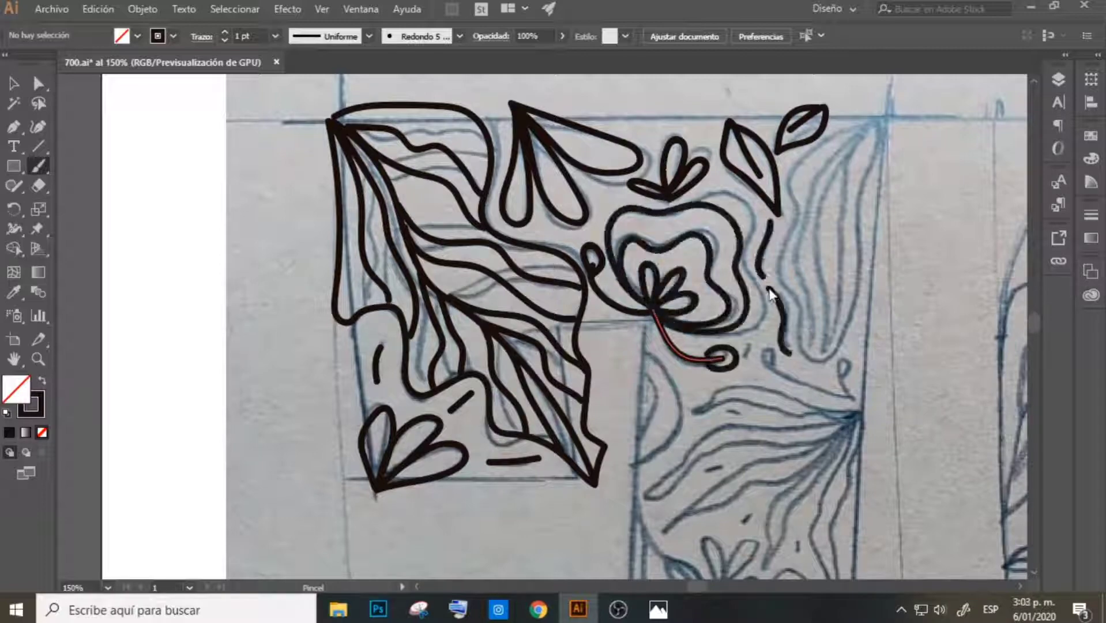
mouse_move(819, 363)
mouse_down()
mouse_move(875, 114)
mouse_move(840, 366)
mouse_move(839, 234)
mouse_move(766, 171)
mouse_up()
Trace the 7's D-shaped form, radiating leaf and big-leaf veins
scroll(859, 217, down, 5)
drag(616, 140, 626, 285)
mouse_move(692, 217)
mouse_down()
mouse_move(869, 217)
mouse_move(658, 333)
mouse_up()
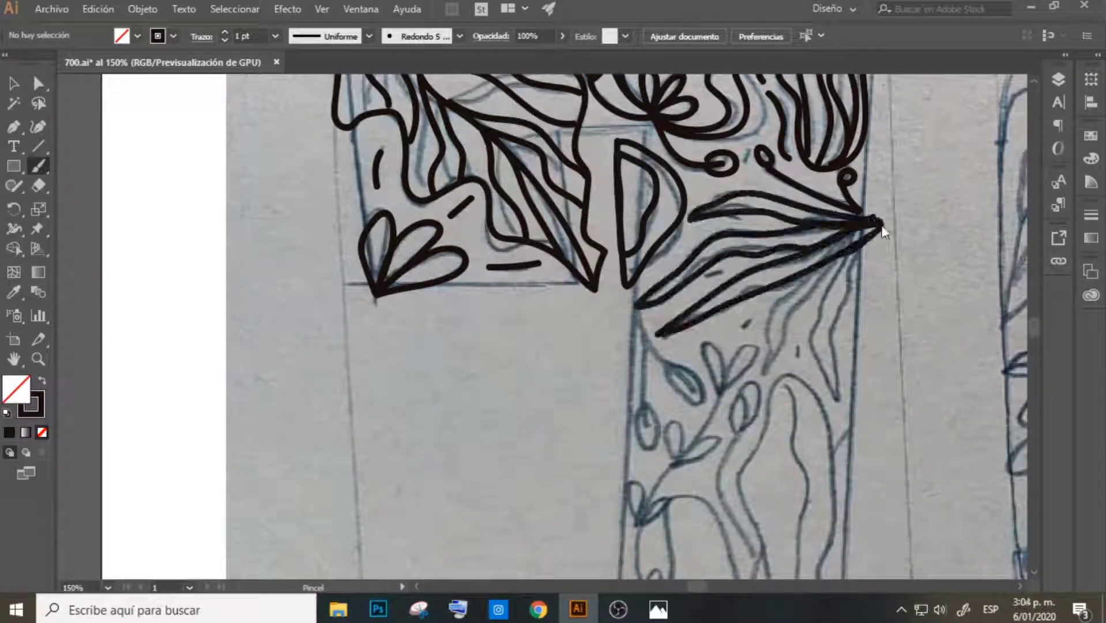
drag(882, 228, 836, 400)
scroll(1036, 336, down, 3)
mouse_move(619, 147)
mouse_down()
mouse_move(709, 228)
mouse_move(648, 291)
mouse_up()
scroll(538, 503, right, 5)
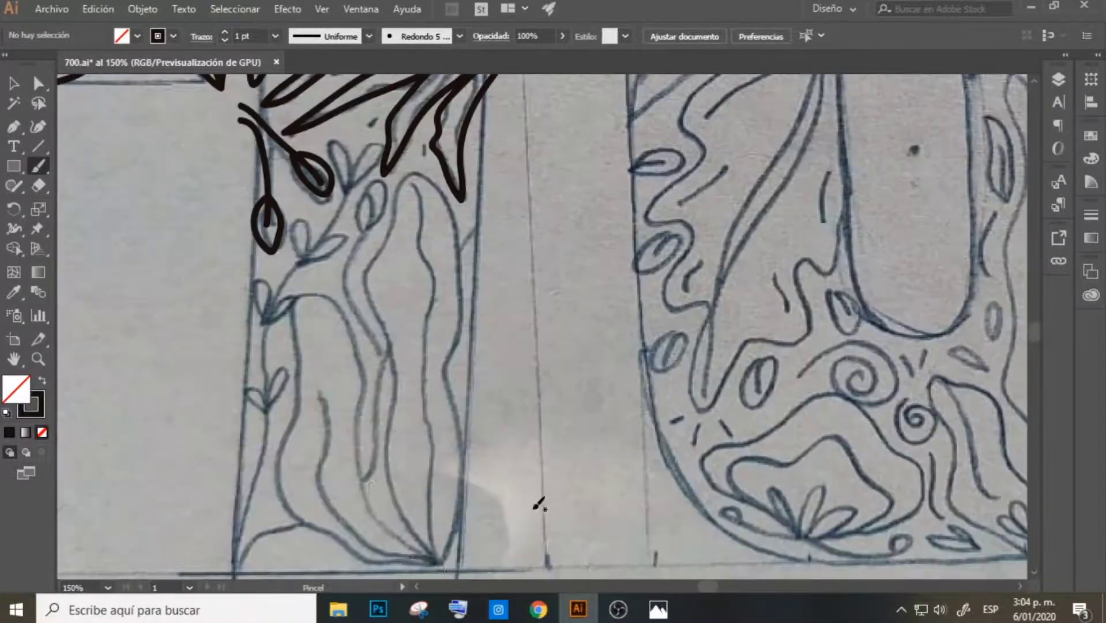
drag(408, 172, 439, 563)
Trace the trunk in the 7's stem and the long stroke down its left side
drag(291, 305, 438, 562)
drag(320, 354, 427, 560)
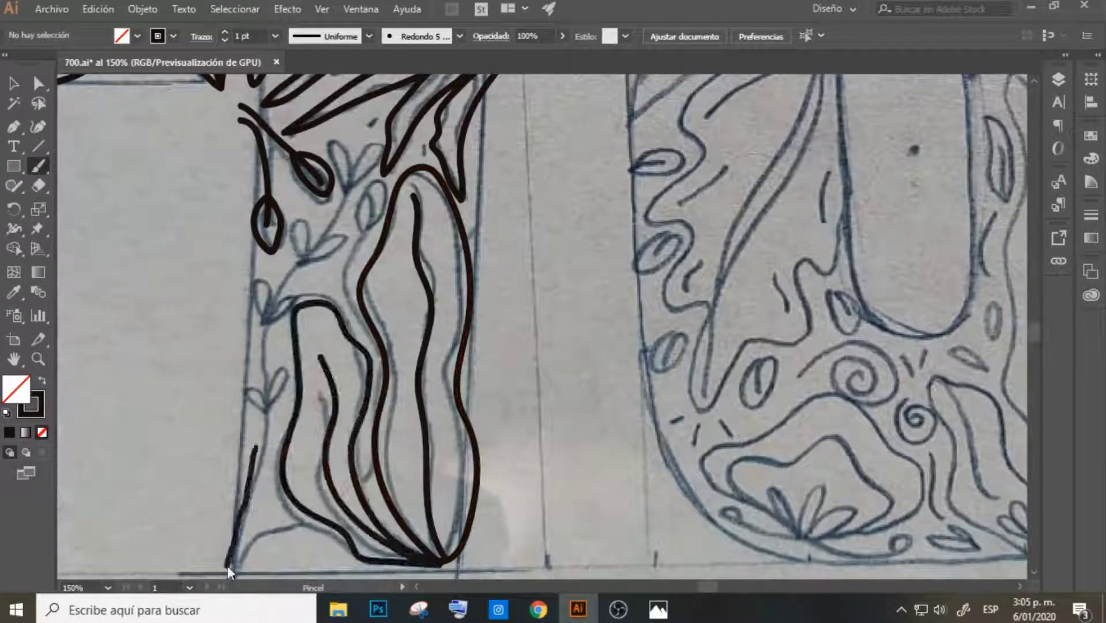
drag(227, 573, 364, 144)
drag(311, 259, 340, 231)
drag(268, 299, 254, 277)
drag(262, 404, 245, 375)
mouse_move(357, 242)
mouse_down()
mouse_move(381, 190)
mouse_move(231, 524)
mouse_up()
Trace the leaves, heart, spirals and small flower at the top of the first 0
scroll(1030, 567, down, 3)
key(ctrl+minus)
key(ctrl+minus)
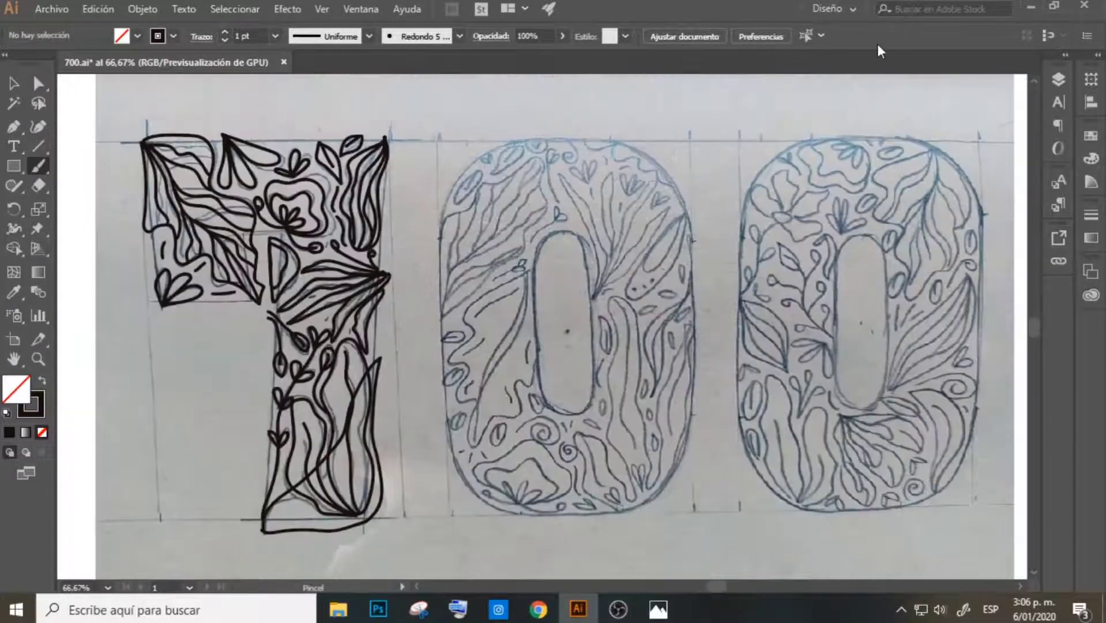
key(ctrl+plus)
key(ctrl+plus)
drag(478, 270, 529, 196)
drag(562, 203, 634, 138)
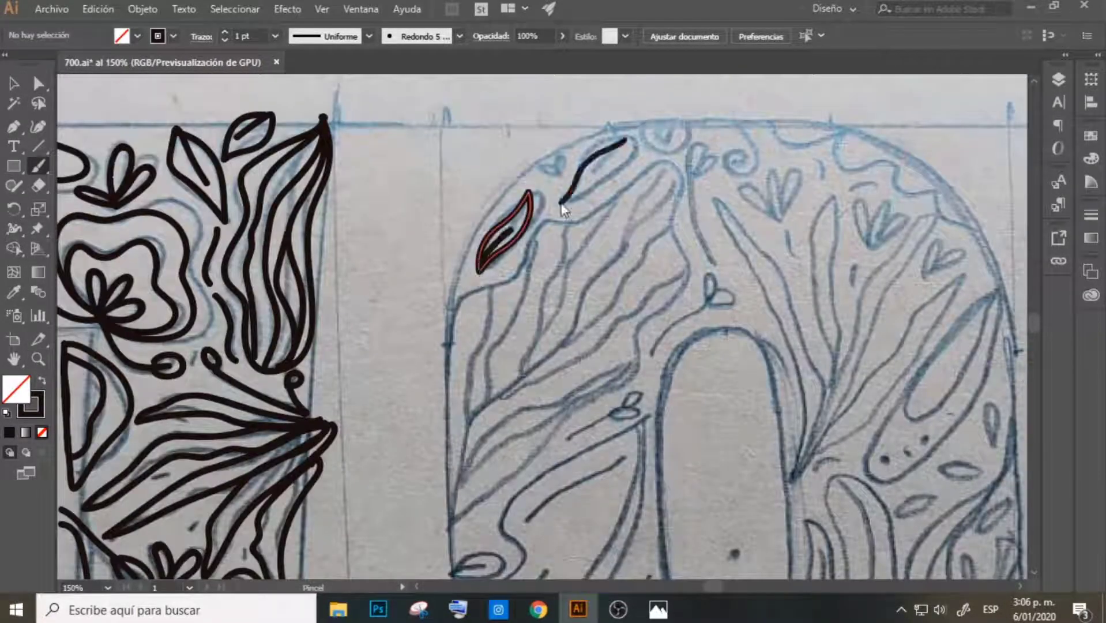
drag(539, 170, 568, 162)
drag(637, 141, 653, 105)
drag(698, 168, 718, 265)
drag(750, 155, 733, 106)
drag(744, 190, 807, 184)
drag(767, 127, 769, 115)
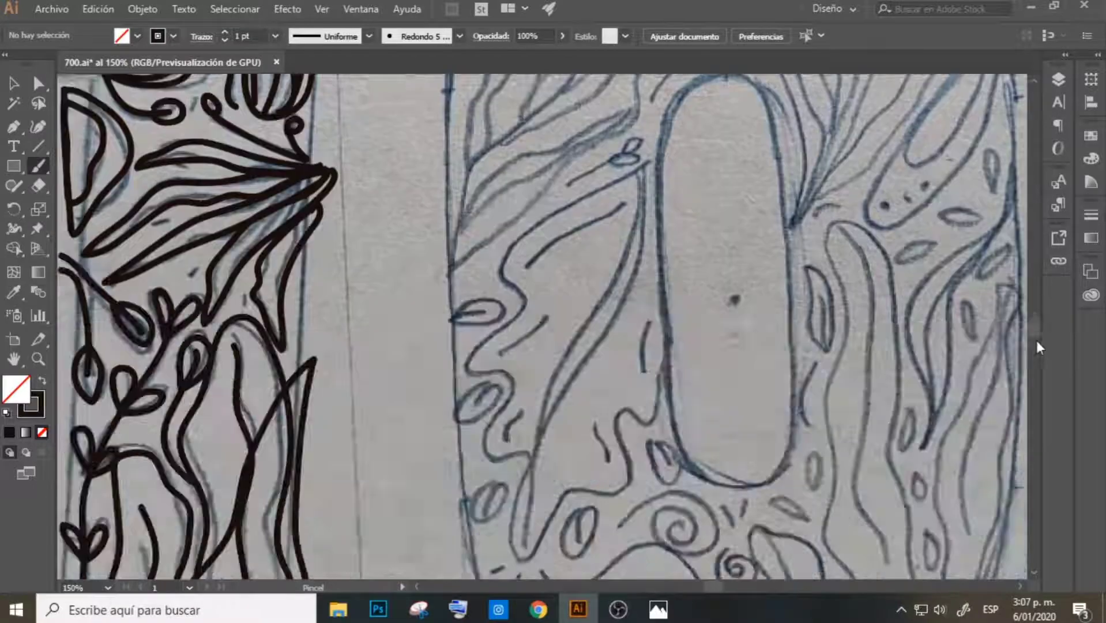
Trace the long curves and the veined large leaf on the first 0's left
drag(652, 170, 556, 456)
mouse_move(531, 226)
mouse_down()
mouse_move(437, 504)
mouse_move(526, 365)
mouse_up()
drag(634, 178, 572, 326)
drag(686, 271, 469, 425)
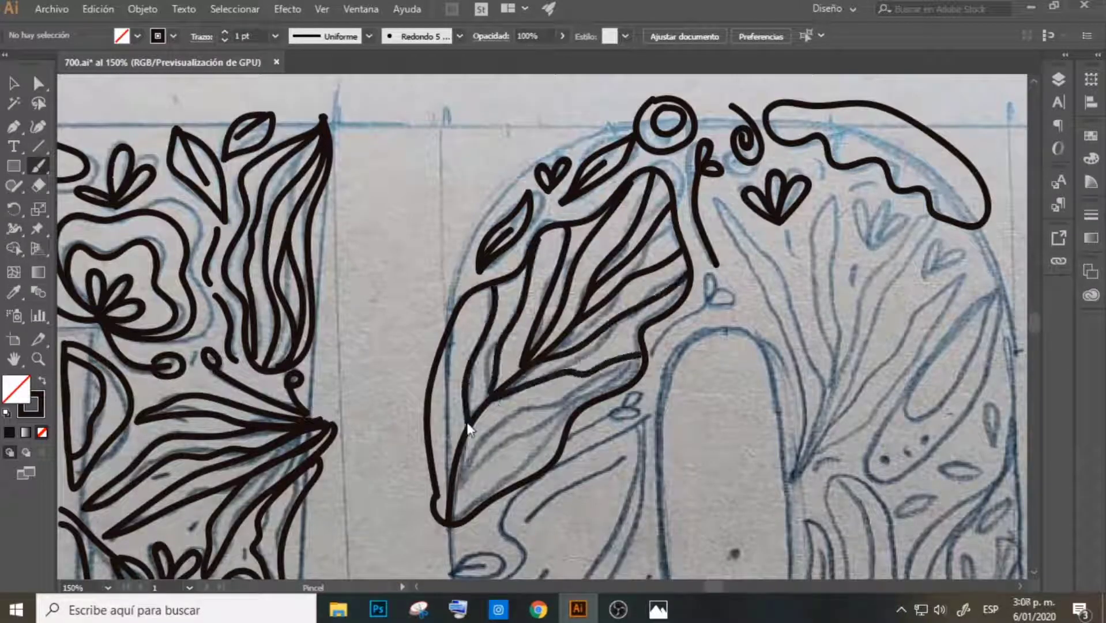
drag(450, 519, 640, 357)
mouse_move(654, 363)
mouse_down()
mouse_move(708, 301)
mouse_move(750, 301)
mouse_up()
Trace the leaf, flowers, heart and curved stems on the first 0's right side
drag(917, 291, 888, 329)
drag(1009, 230, 966, 291)
drag(865, 208, 868, 255)
drag(717, 210, 772, 501)
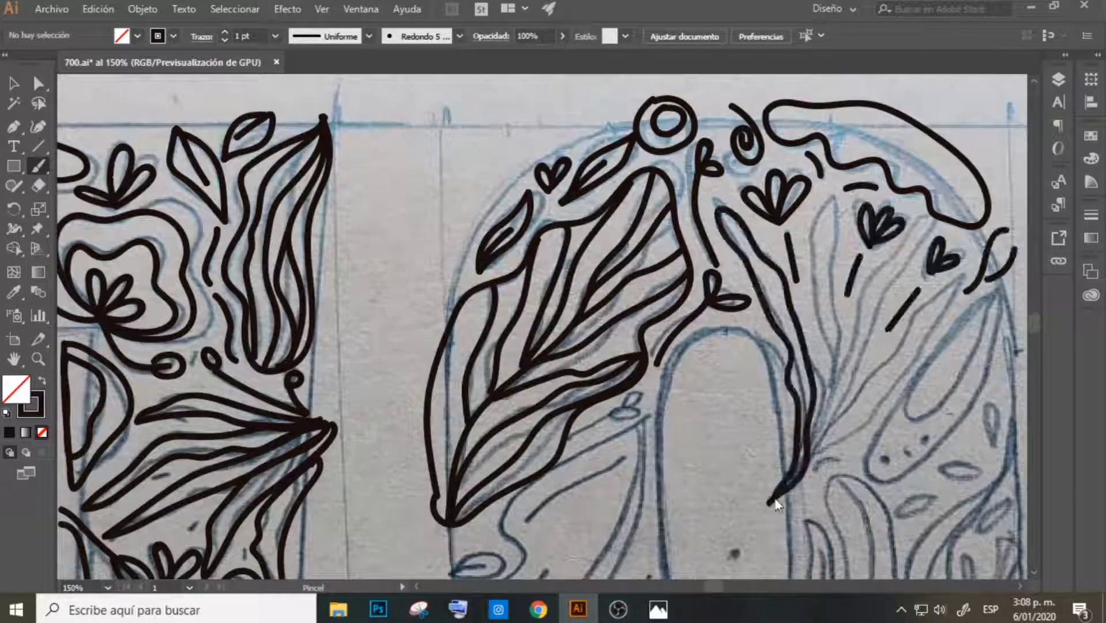
drag(836, 202, 809, 455)
Trace the wavy face profile with inner lines, eye, lip and stroke below
scroll(810, 455, down, 3)
scroll(749, 346, down, 3)
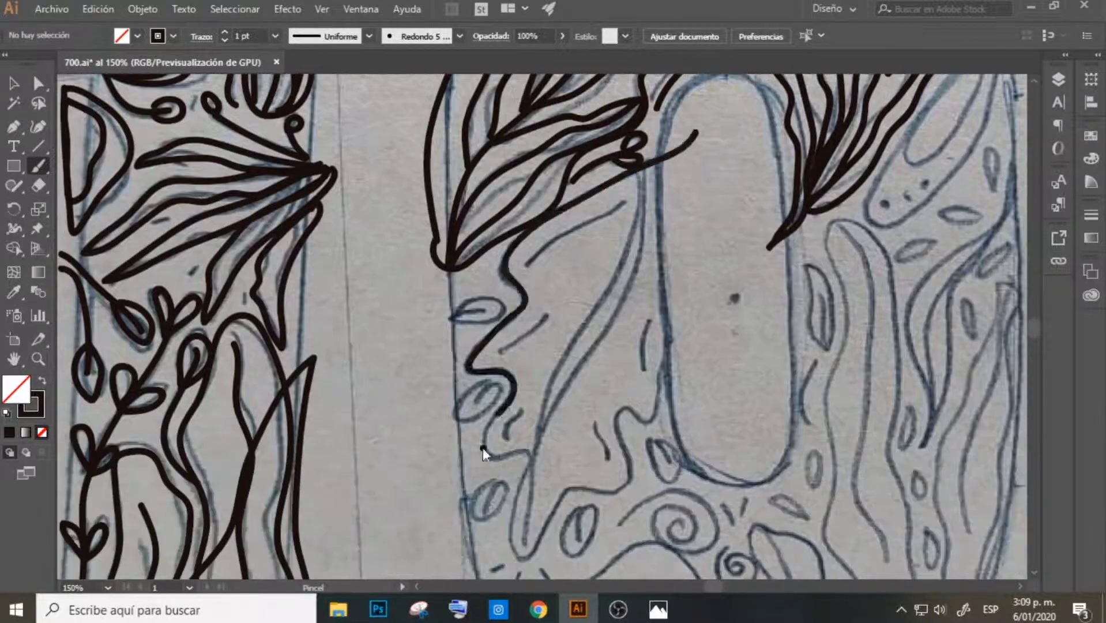
mouse_move(513, 536)
mouse_down()
mouse_move(690, 149)
mouse_move(521, 548)
mouse_up()
drag(686, 153, 542, 438)
drag(625, 196, 528, 268)
drag(498, 302, 434, 318)
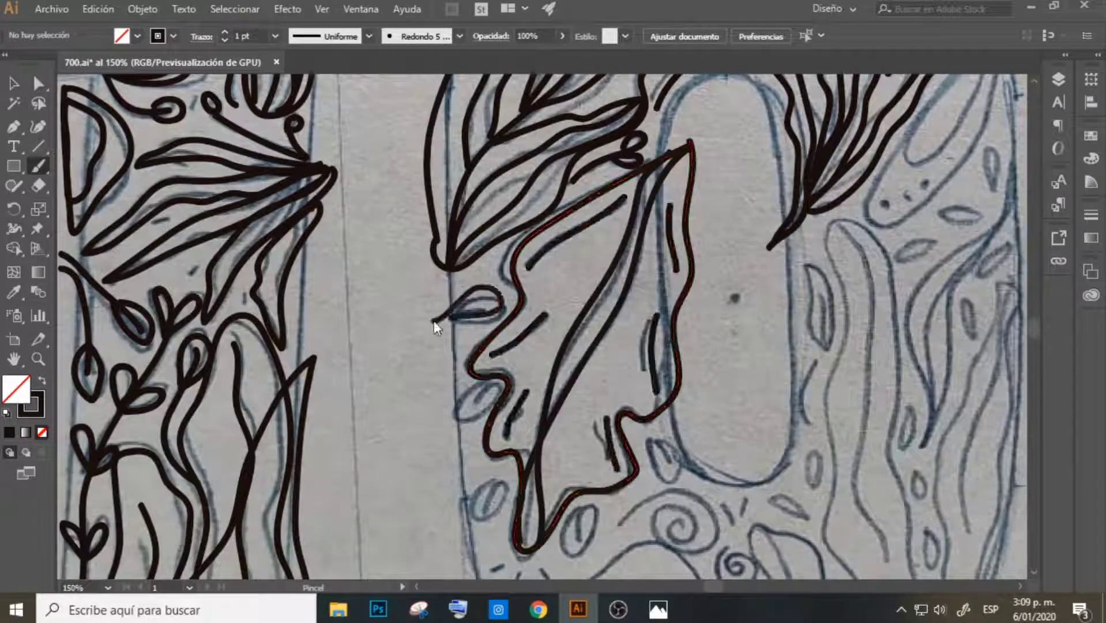
drag(493, 392, 490, 400)
drag(476, 522, 497, 476)
Trace a lower leaf with ovals, a lower ellipse and upper-right strokes on the first 0
scroll(497, 475, up, 2)
mouse_move(1017, 126)
mouse_down()
mouse_move(877, 326)
mouse_move(922, 263)
mouse_move(908, 291)
mouse_up()
drag(885, 300, 881, 305)
scroll(1040, 246, down, 3)
drag(807, 231, 833, 332)
drag(997, 147, 980, 196)
scroll(692, 346, right, 5)
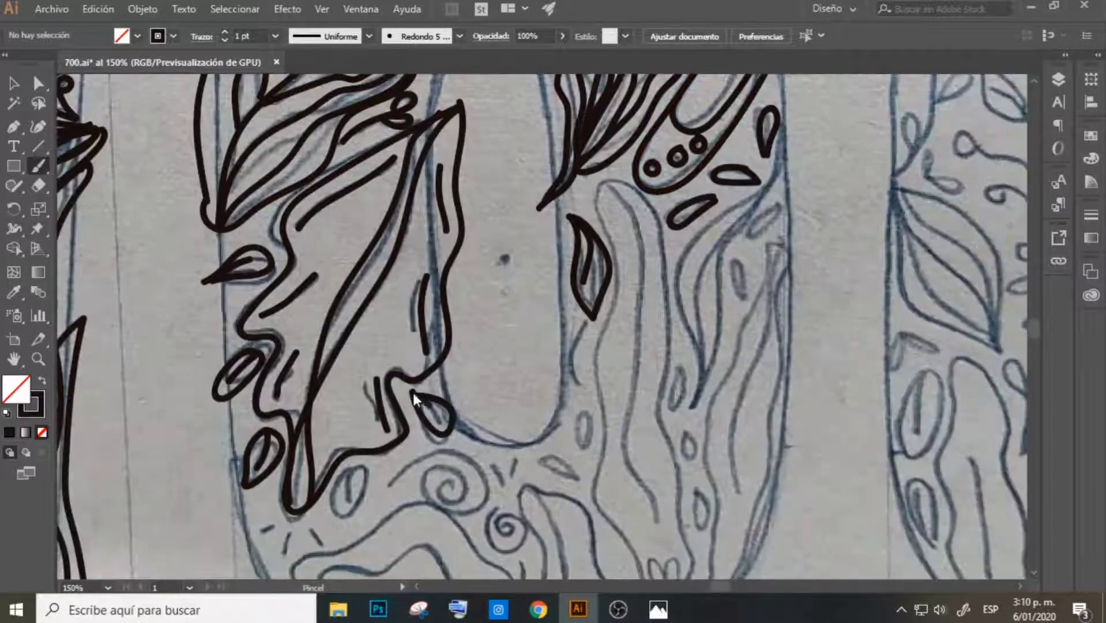
drag(418, 398, 438, 432)
drag(376, 381, 387, 429)
mouse_move(801, 115)
mouse_down()
mouse_move(680, 403)
mouse_move(692, 416)
mouse_up()
Fill the first 0's right arm and bottom details, then begin a leaf on the last 0
key(ctrl+minus)
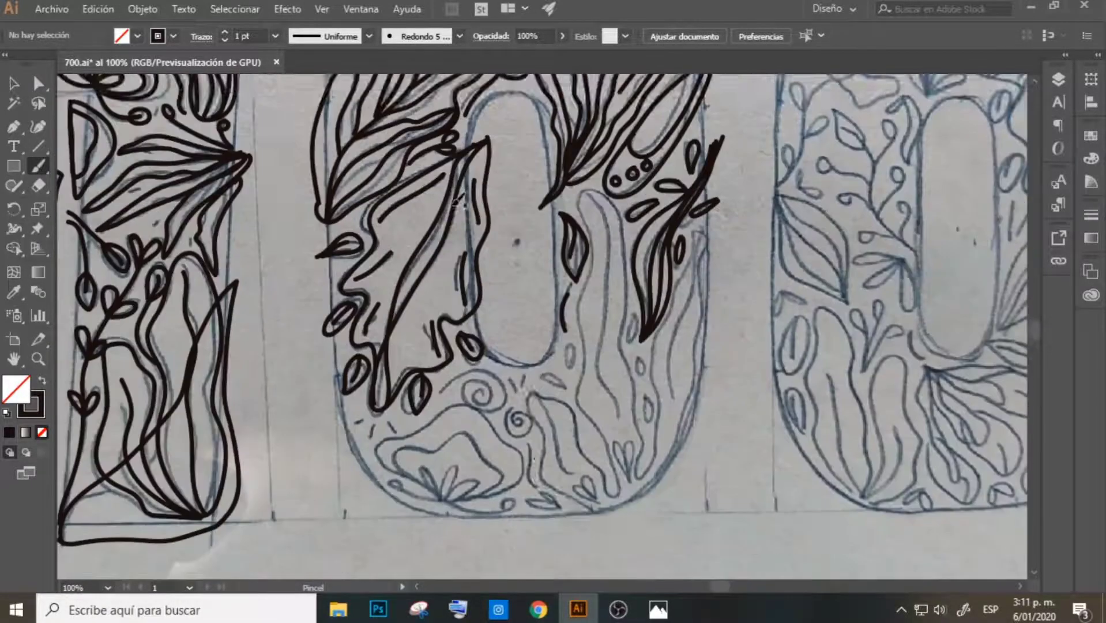
scroll(542, 323, down, 1)
mouse_move(599, 173)
mouse_down()
mouse_move(611, 523)
mouse_move(672, 382)
mouse_up()
mouse_move(704, 213)
mouse_down()
mouse_move(669, 369)
mouse_move(633, 301)
mouse_move(568, 346)
mouse_up()
drag(531, 353, 571, 366)
drag(512, 350, 522, 369)
drag(517, 392, 515, 393)
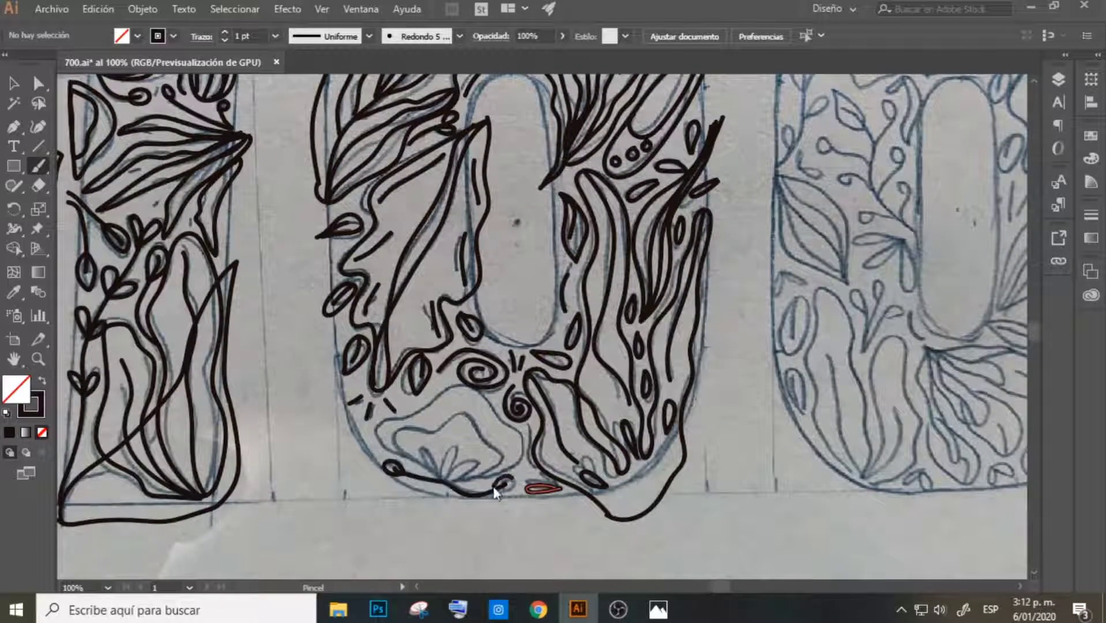
scroll(558, 346, up, 5)
scroll(558, 346, right, 10)
mouse_move(528, 360)
mouse_down()
mouse_move(599, 151)
mouse_move(533, 377)
mouse_up()
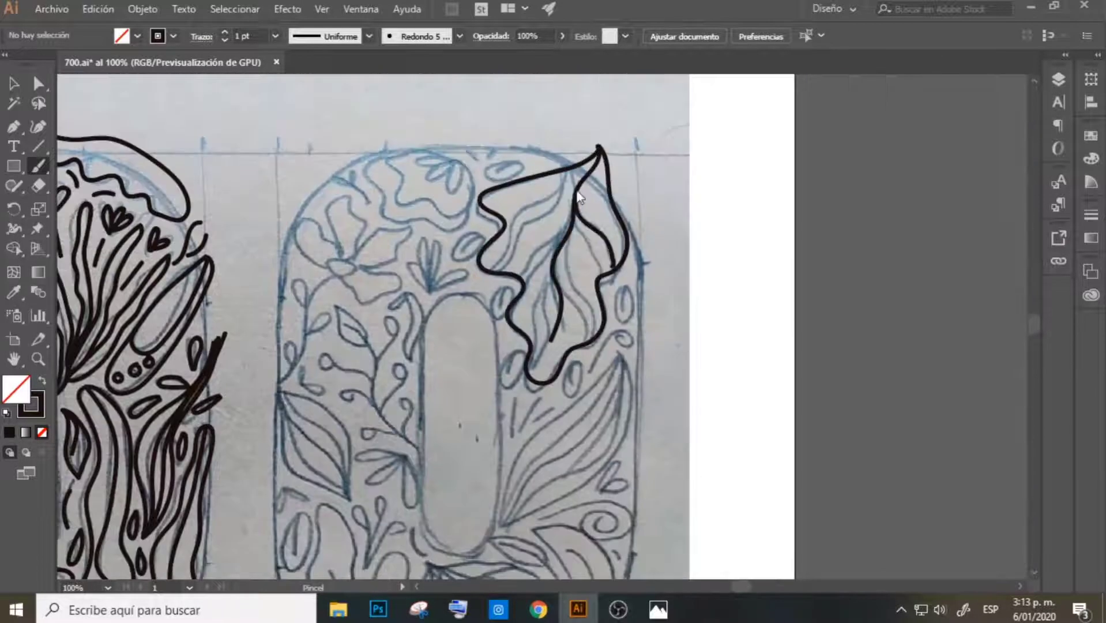
Finish the last 0's leaf outline with veins, small ovals, a swirl and tick marks
drag(594, 172, 576, 340)
drag(577, 190, 507, 317)
drag(553, 283, 536, 346)
drag(631, 277, 627, 277)
drag(588, 369, 622, 343)
drag(507, 346, 506, 372)
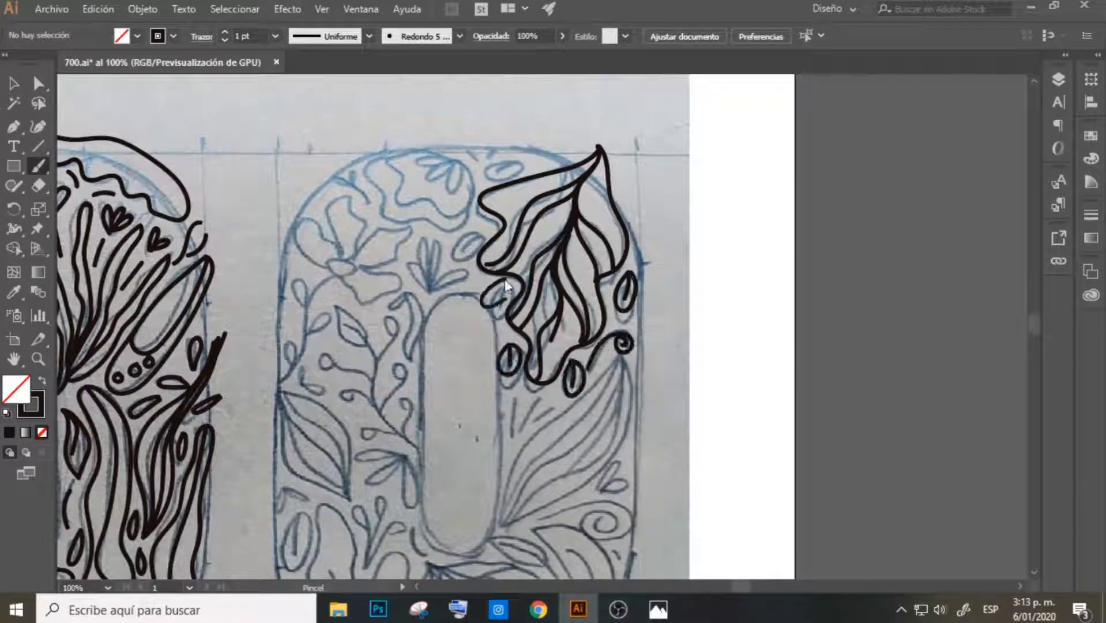
drag(479, 228, 455, 245)
drag(527, 164, 392, 219)
Trace the top-left flower, sprig and looped stem with small leaves and a fan sprig
mouse_move(348, 183)
mouse_down()
mouse_move(376, 214)
mouse_move(334, 185)
mouse_up()
drag(343, 265, 351, 205)
mouse_move(352, 271)
mouse_down()
mouse_move(404, 276)
mouse_move(294, 230)
mouse_up()
drag(343, 271, 291, 375)
scroll(429, 290, down, 5)
mouse_move(429, 290)
mouse_down()
mouse_move(435, 242)
mouse_move(404, 207)
mouse_move(427, 358)
mouse_up()
drag(397, 222, 410, 289)
drag(375, 265, 329, 239)
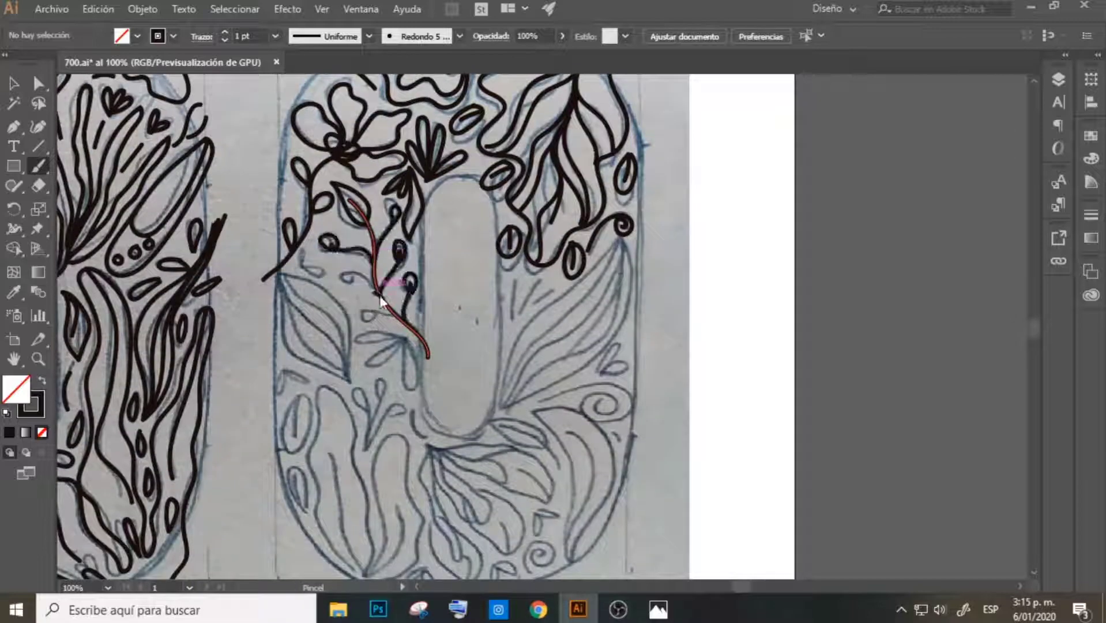
drag(398, 329, 363, 311)
drag(513, 323, 568, 283)
mouse_move(323, 271)
mouse_down()
mouse_move(306, 254)
mouse_move(278, 277)
mouse_move(344, 369)
mouse_up()
drag(403, 352, 369, 397)
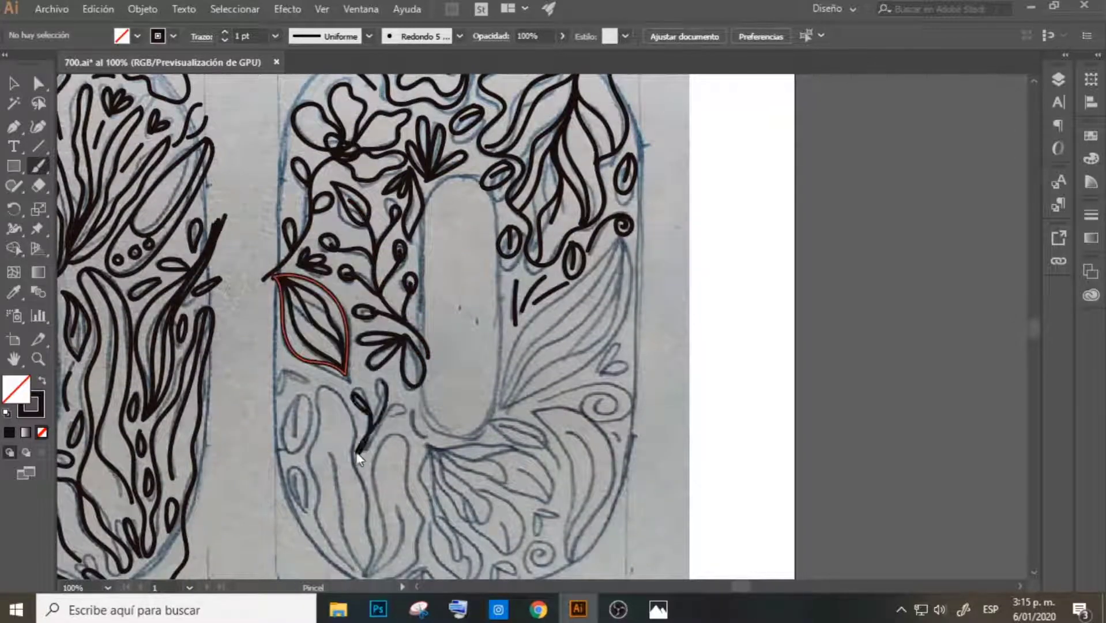
Add ticks, small leaves, sprigs and ovals along both sides of the 0
scroll(404, 358, down, 3)
mouse_move(488, 331)
mouse_down()
mouse_move(624, 166)
mouse_move(490, 331)
mouse_up()
drag(622, 190, 559, 264)
drag(643, 245, 630, 271)
drag(617, 277, 596, 297)
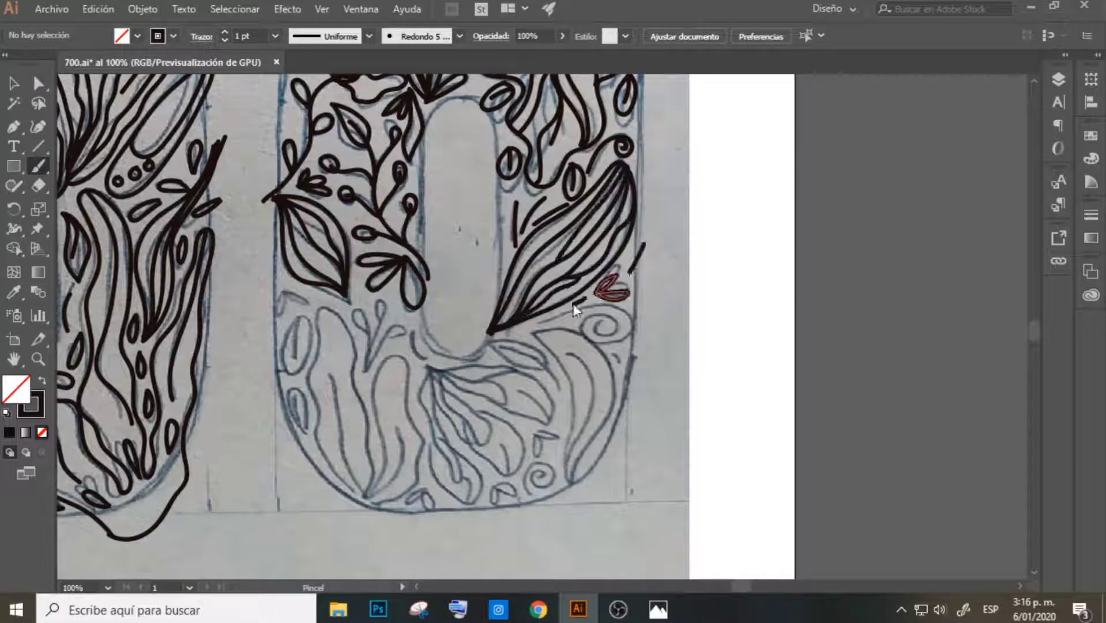
drag(320, 288, 277, 317)
mouse_move(303, 320)
mouse_down()
mouse_move(294, 367)
mouse_move(312, 430)
mouse_up()
drag(365, 378, 404, 331)
Trace the leaves, hearts, swirls and inner lines in the 0's lower bowl
drag(332, 311, 360, 508)
mouse_move(412, 343)
mouse_down()
mouse_move(432, 361)
mouse_move(375, 510)
mouse_up()
drag(530, 430, 562, 438)
drag(556, 479, 542, 508)
drag(522, 328, 577, 498)
drag(487, 339, 542, 369)
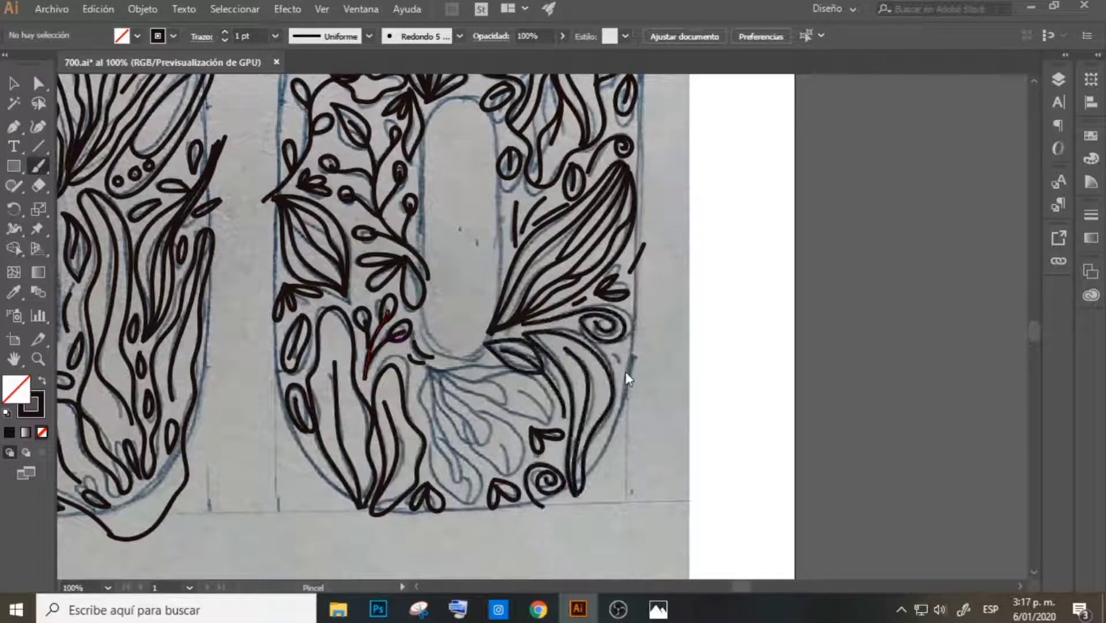
drag(634, 334, 626, 389)
drag(415, 401, 461, 481)
drag(479, 374, 548, 415)
drag(465, 407, 518, 467)
mouse_move(426, 368)
mouse_down()
mouse_move(438, 478)
mouse_move(468, 477)
mouse_up()
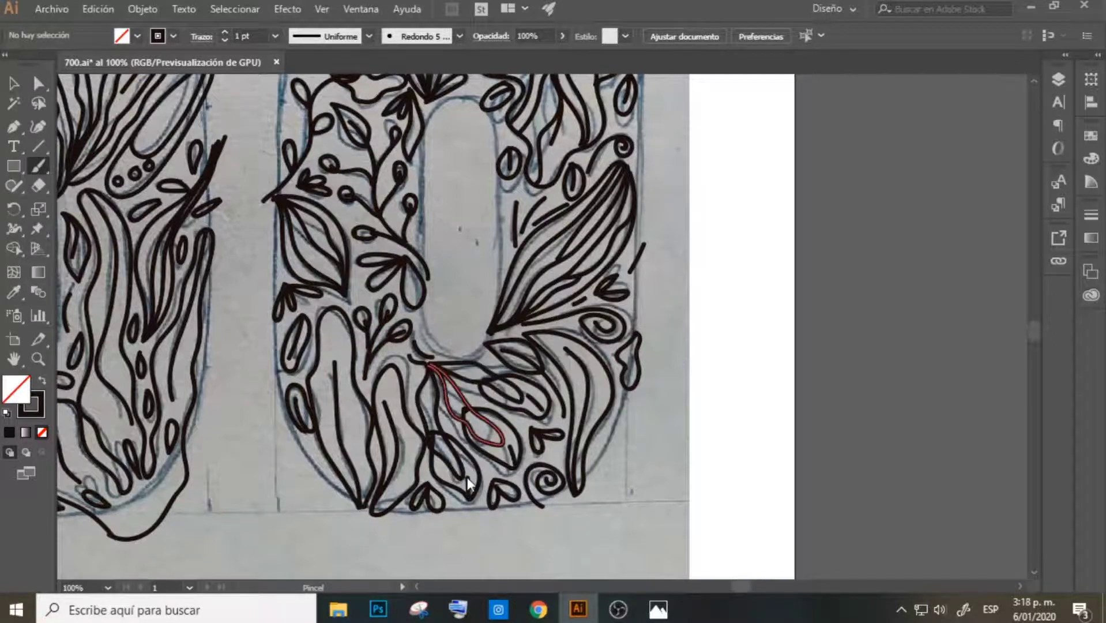
Zoom out, show the Layers panel, and pen the straight top edge of the 7
key(z)
alt+click(677, 302)
key(F7)
click(14, 126)
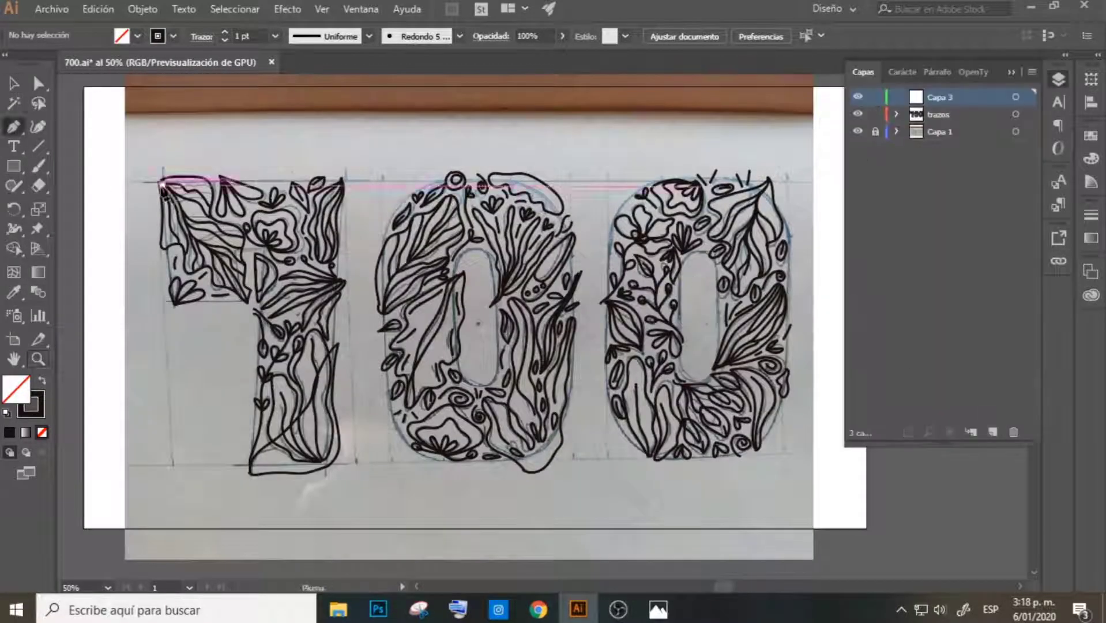
click(160, 182)
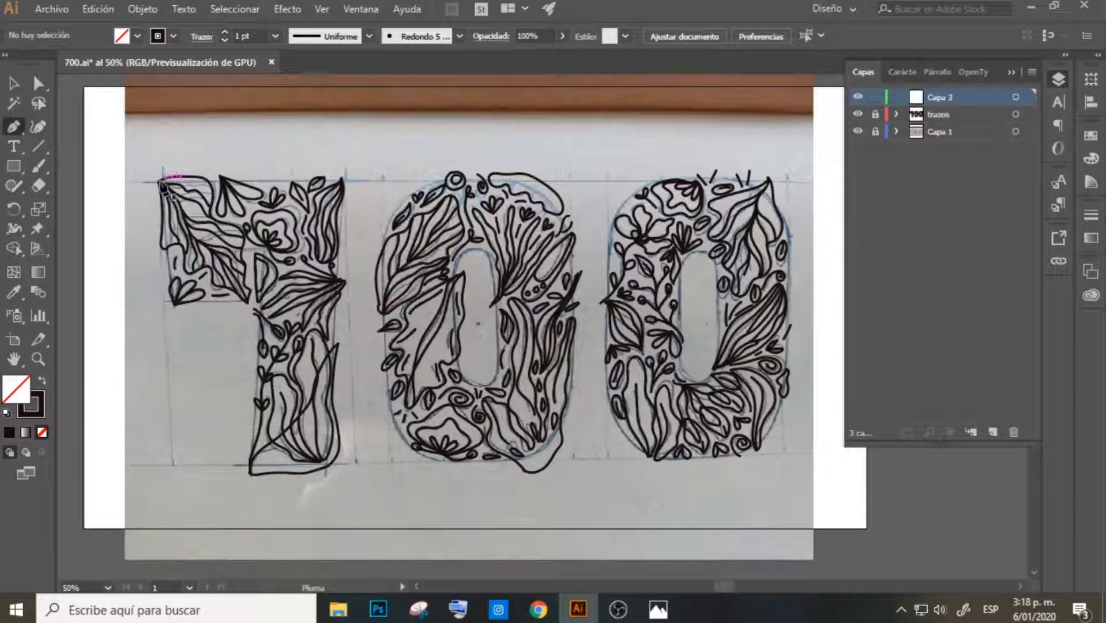
click(343, 182)
mouse_move(345, 186)
mouse_down()
mouse_move(392, 278)
mouse_move(346, 185)
mouse_up()
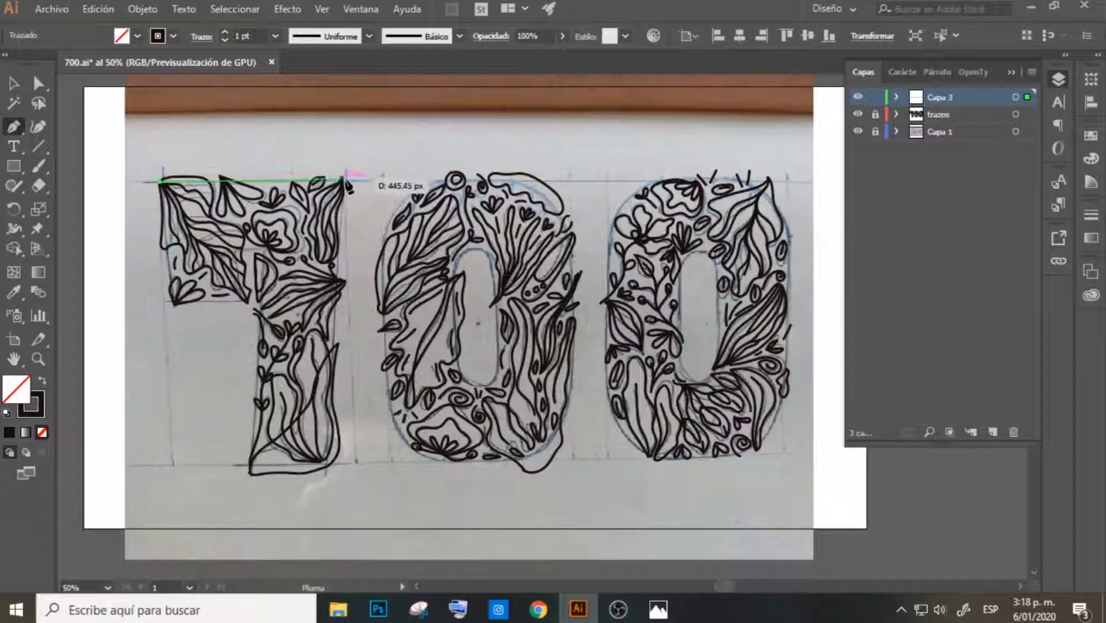
drag(348, 186, 345, 186)
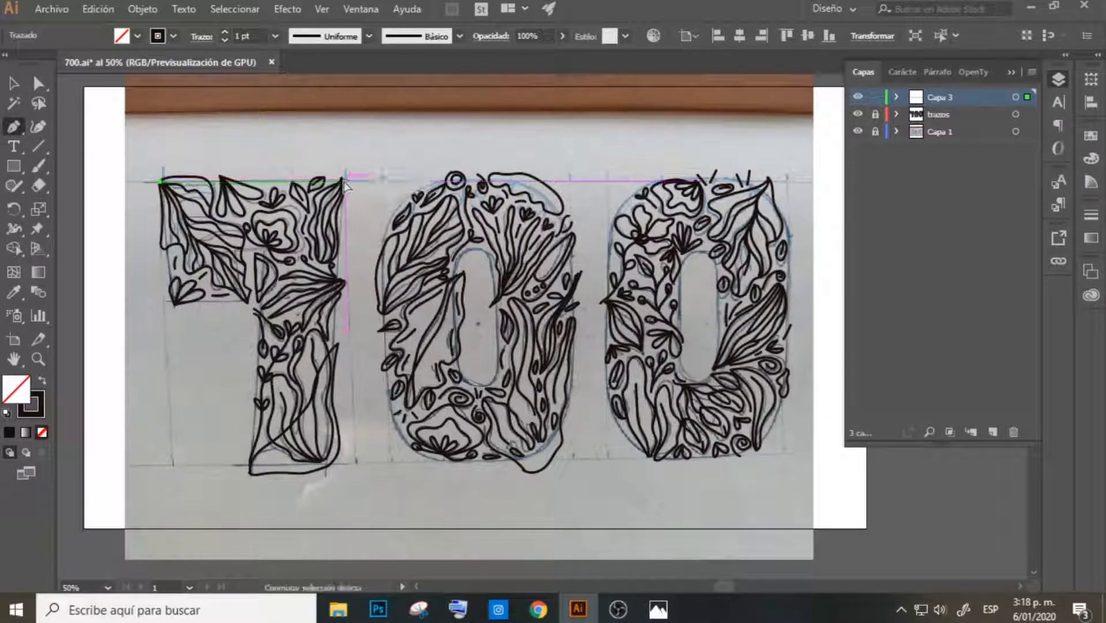
drag(159, 183, 345, 188)
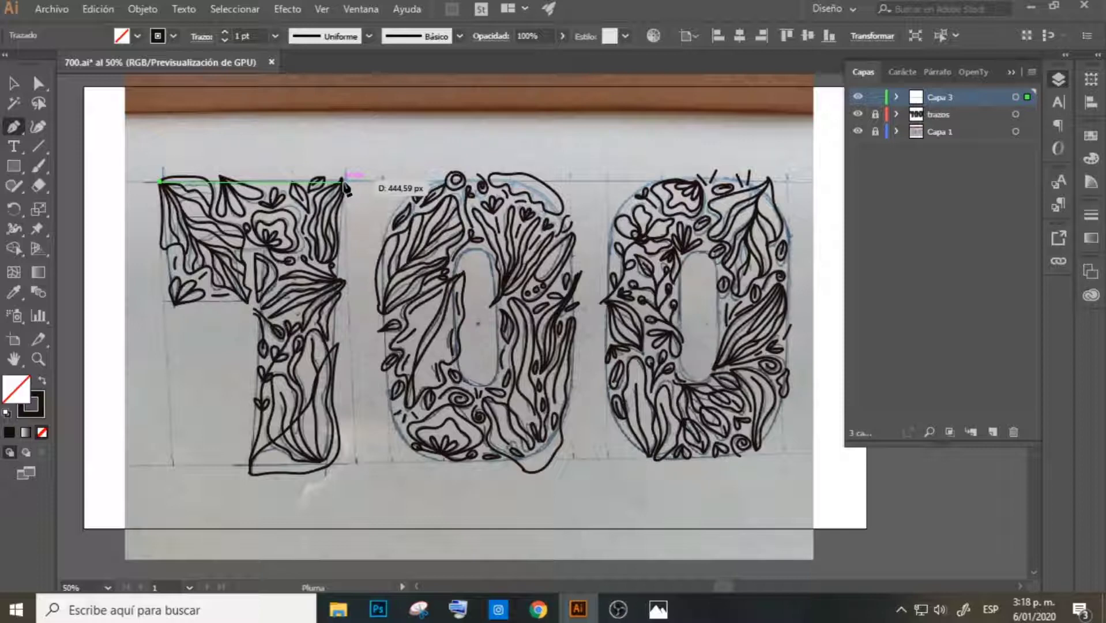
drag(344, 186, 344, 185)
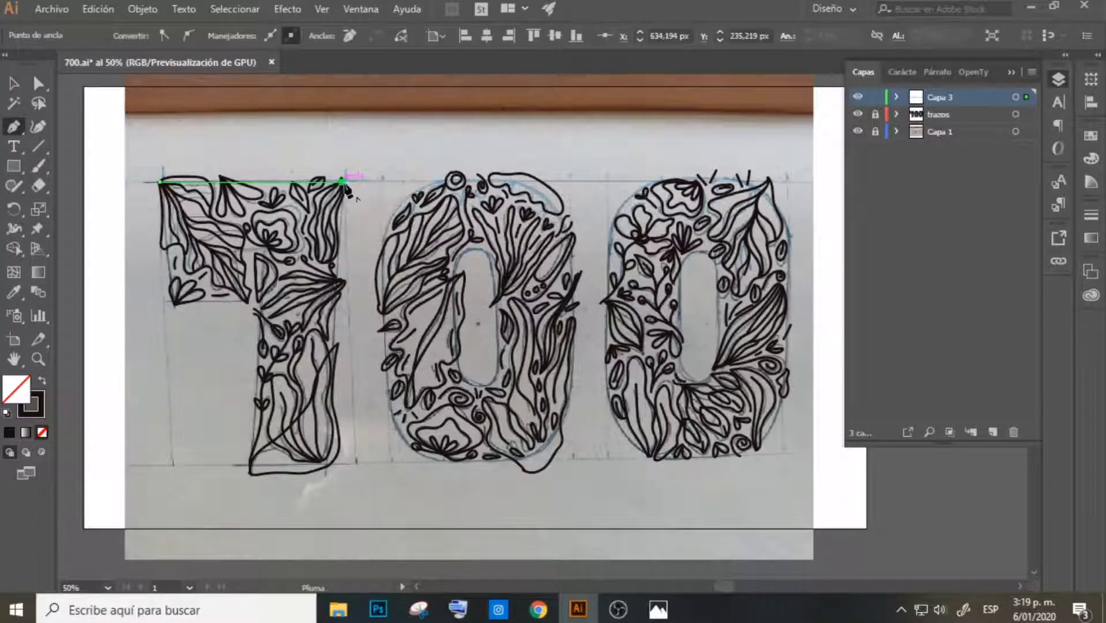
Continue the pen outline down the stem and under the top bar, closing it, then deselect
mouse_move(322, 452)
mouse_down()
mouse_move(327, 468)
mouse_move(323, 441)
mouse_move(329, 469)
mouse_up()
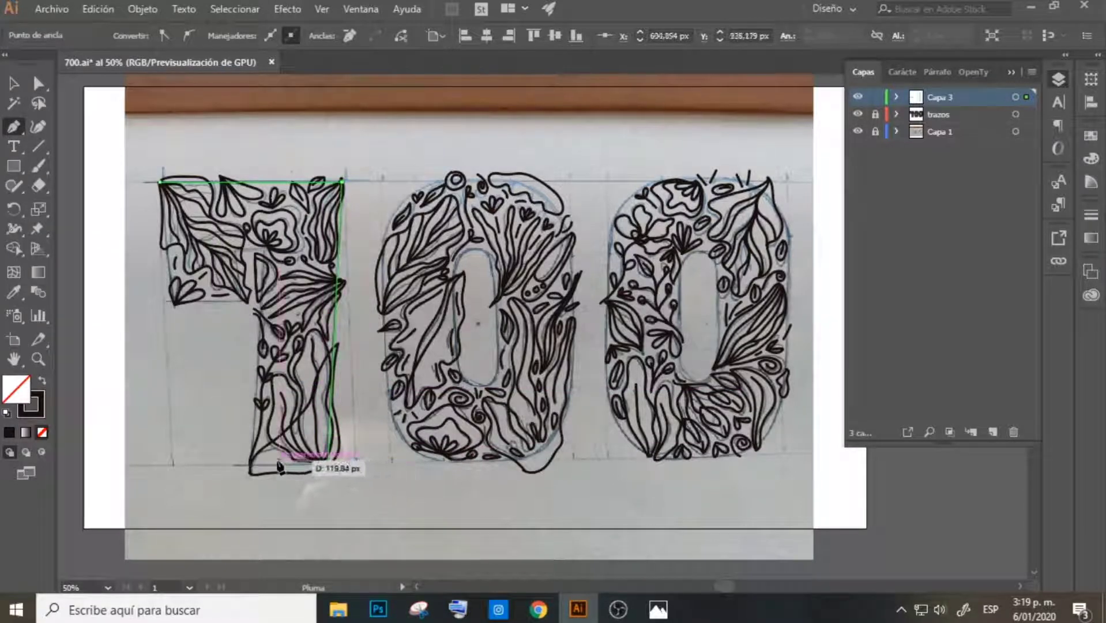
click(250, 465)
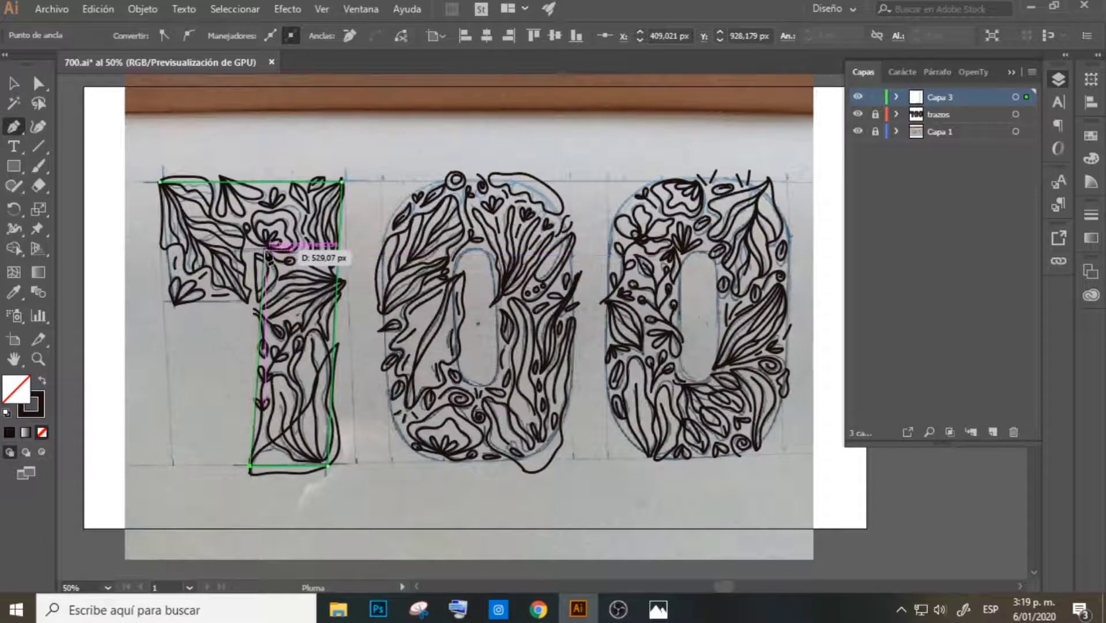
click(261, 252)
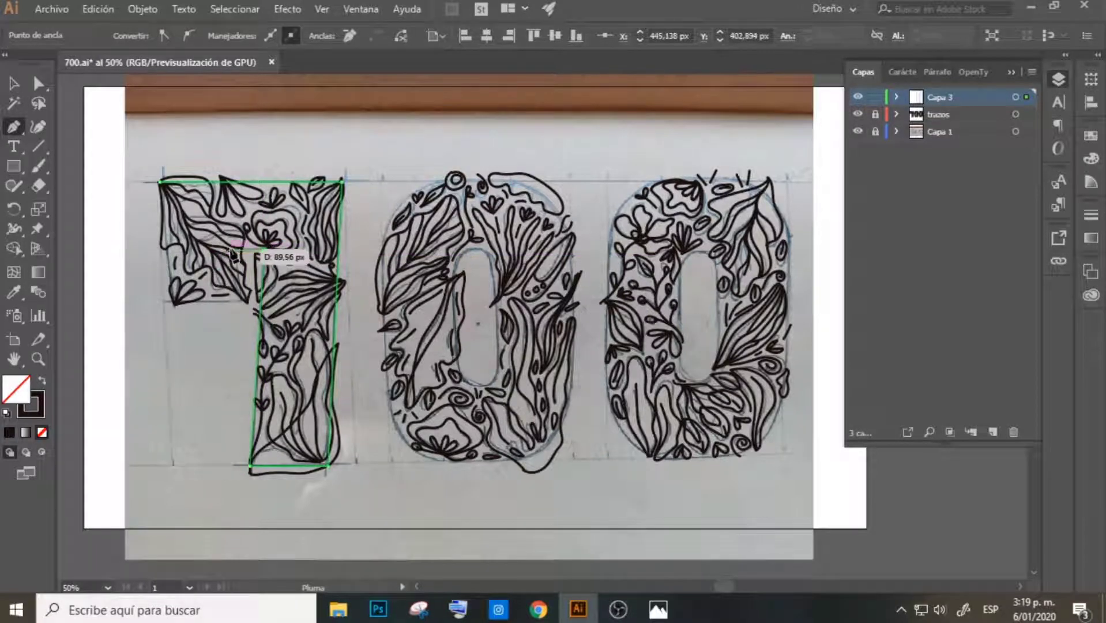
click(236, 251)
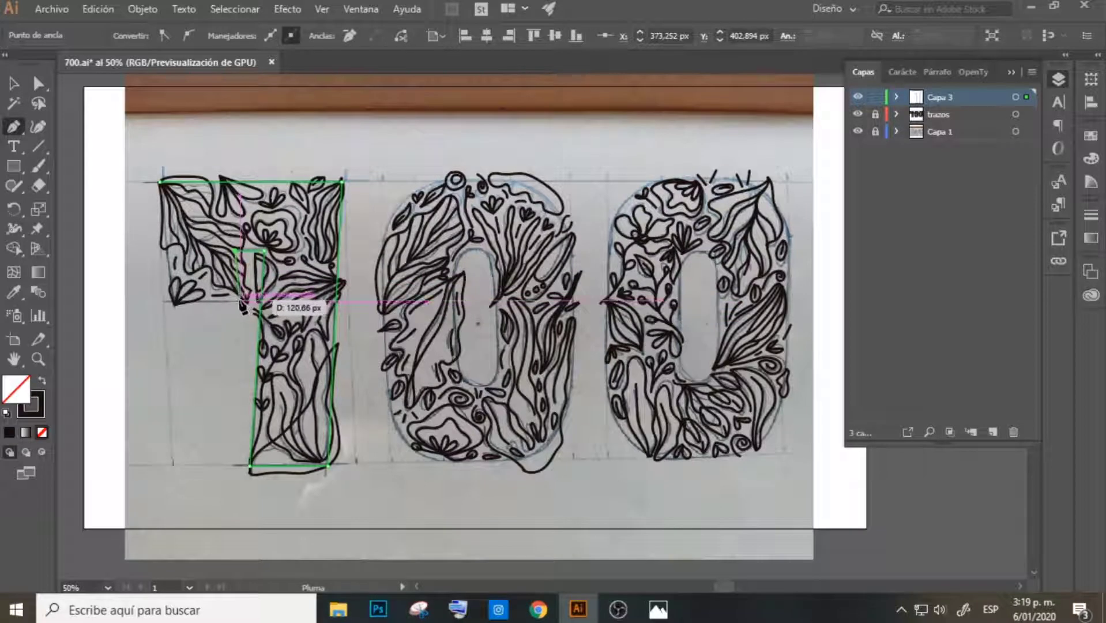
click(244, 300)
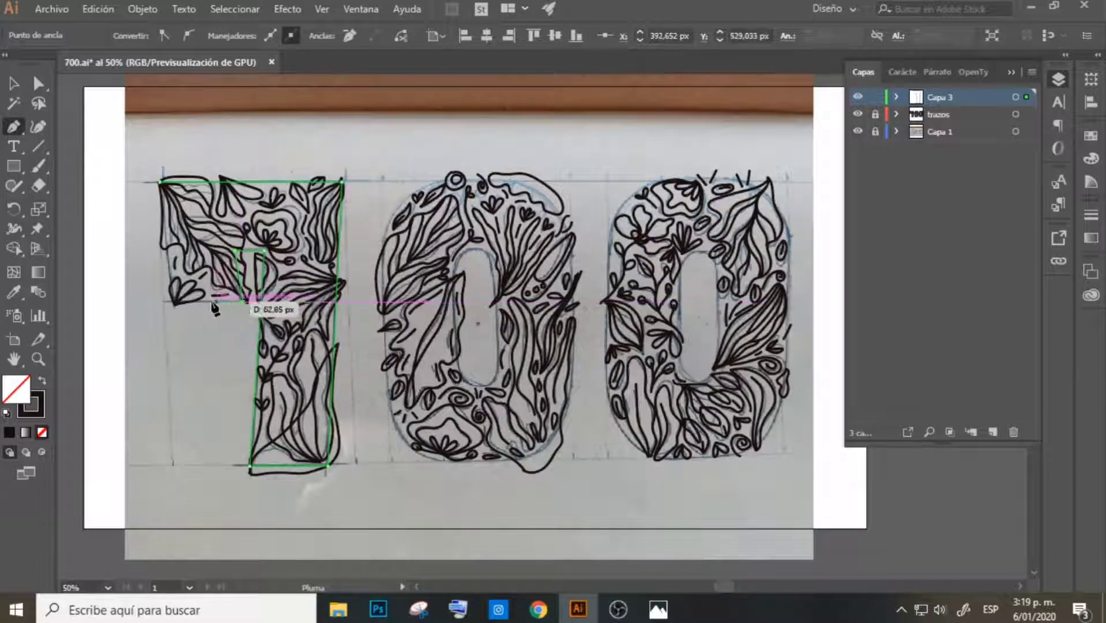
click(174, 300)
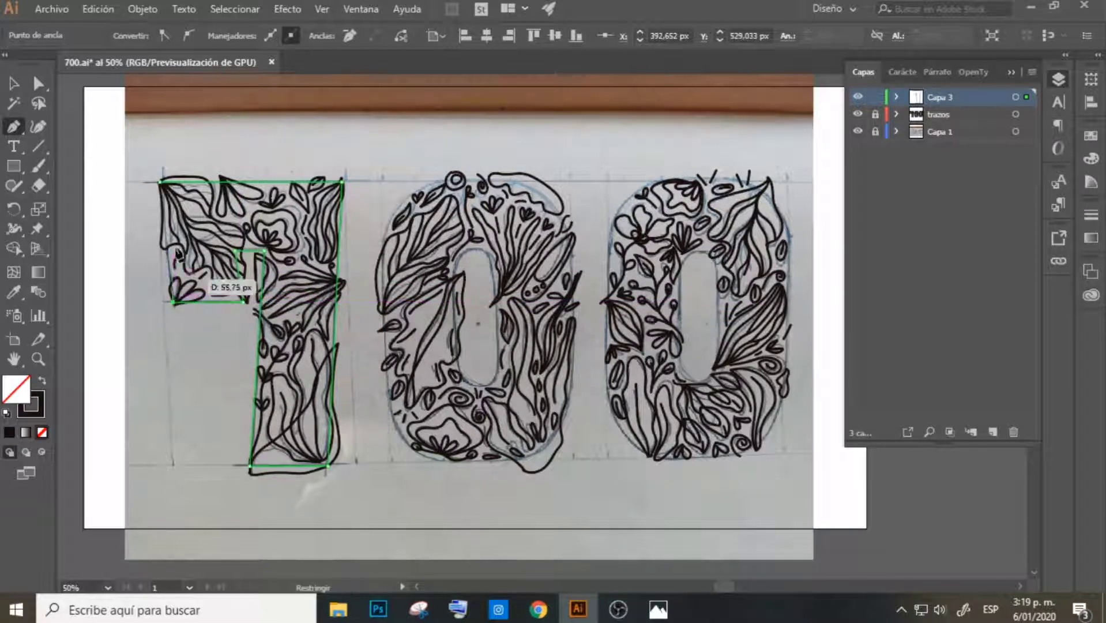
click(160, 182)
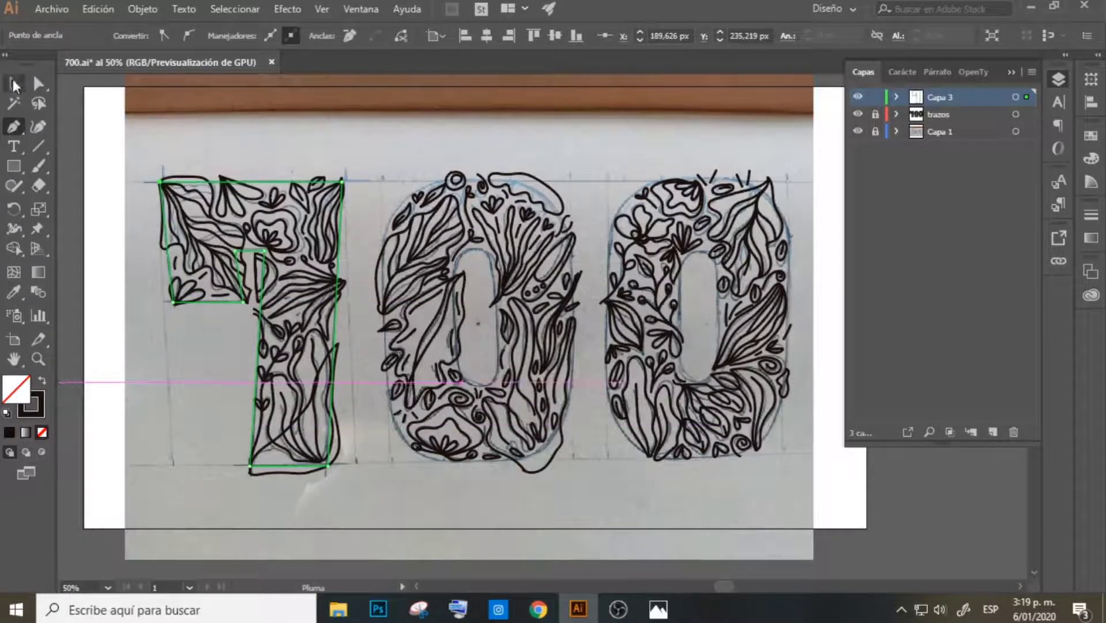
click(14, 84)
click(104, 149)
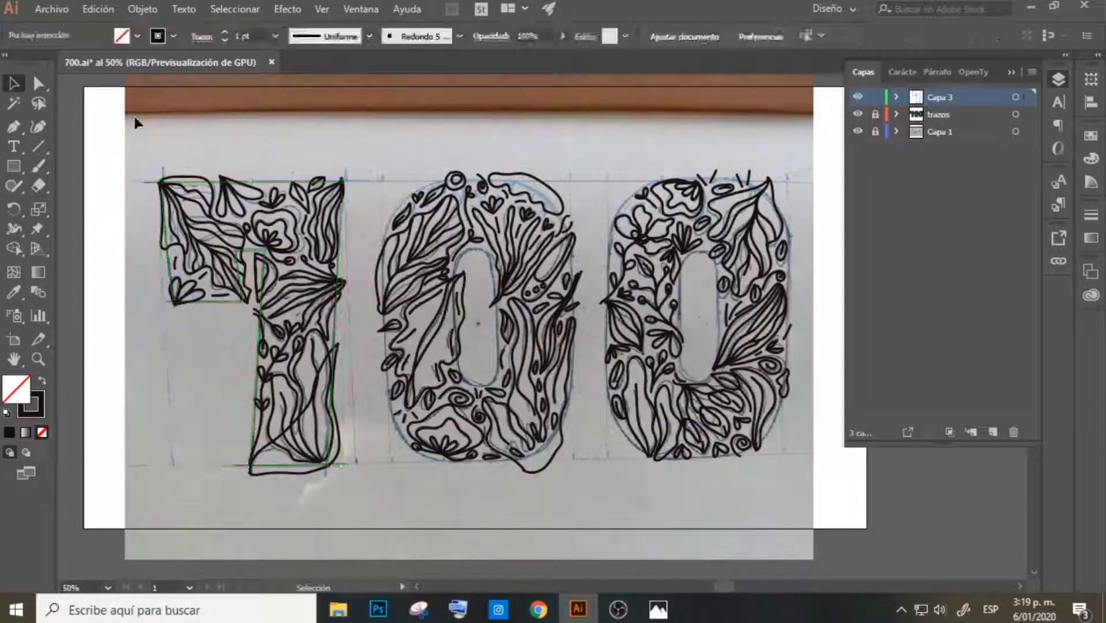
Give the 7 outline a 9 pt stroke
click(275, 184)
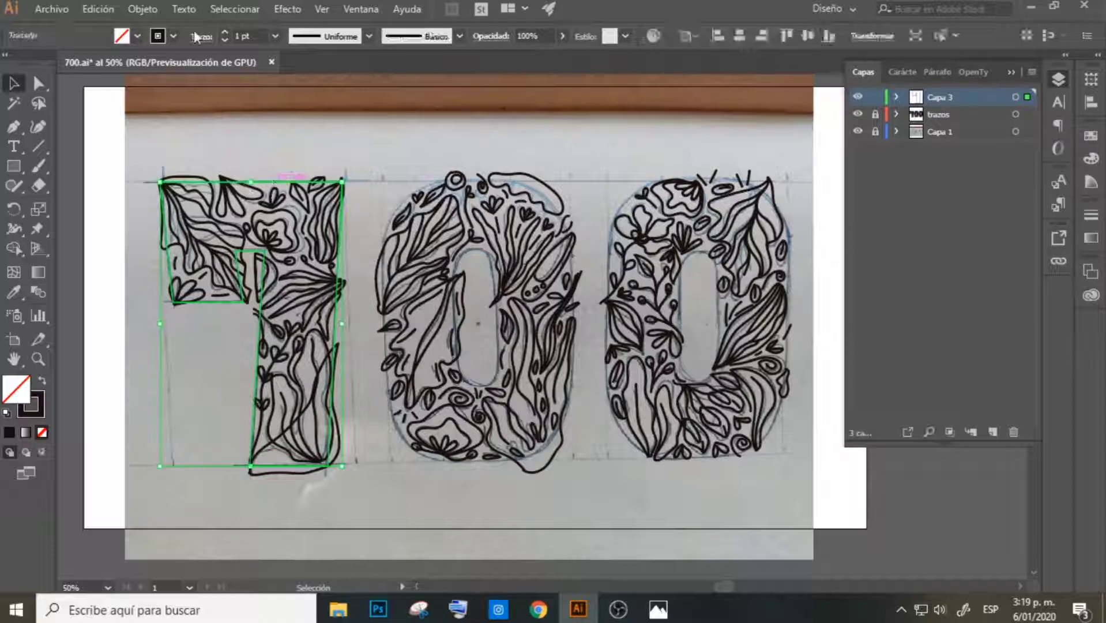
click(223, 32)
click(223, 33)
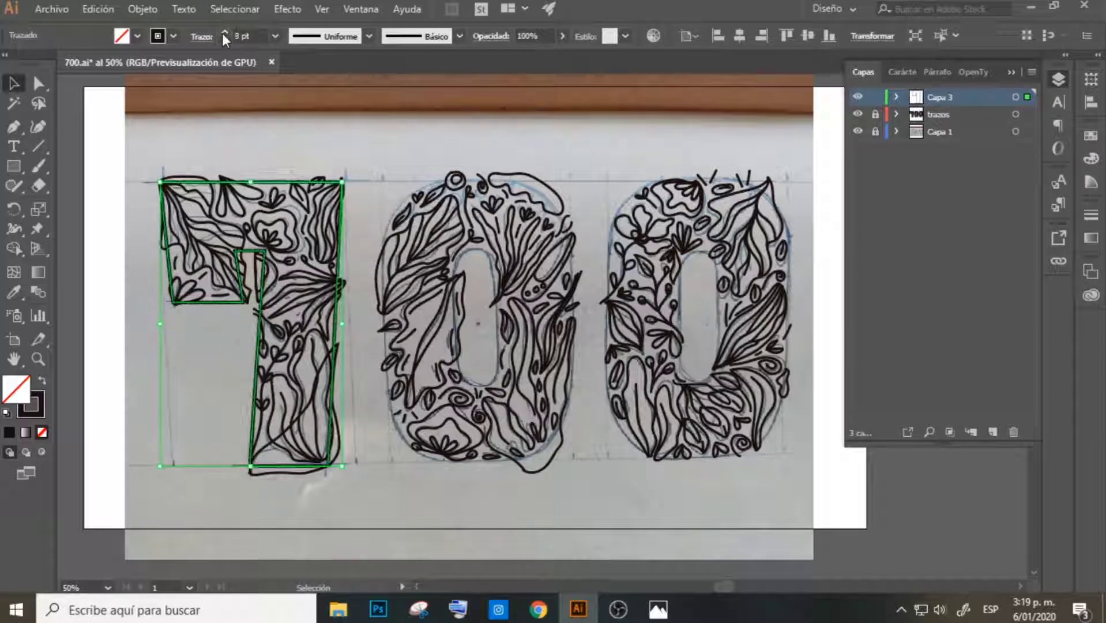
click(104, 213)
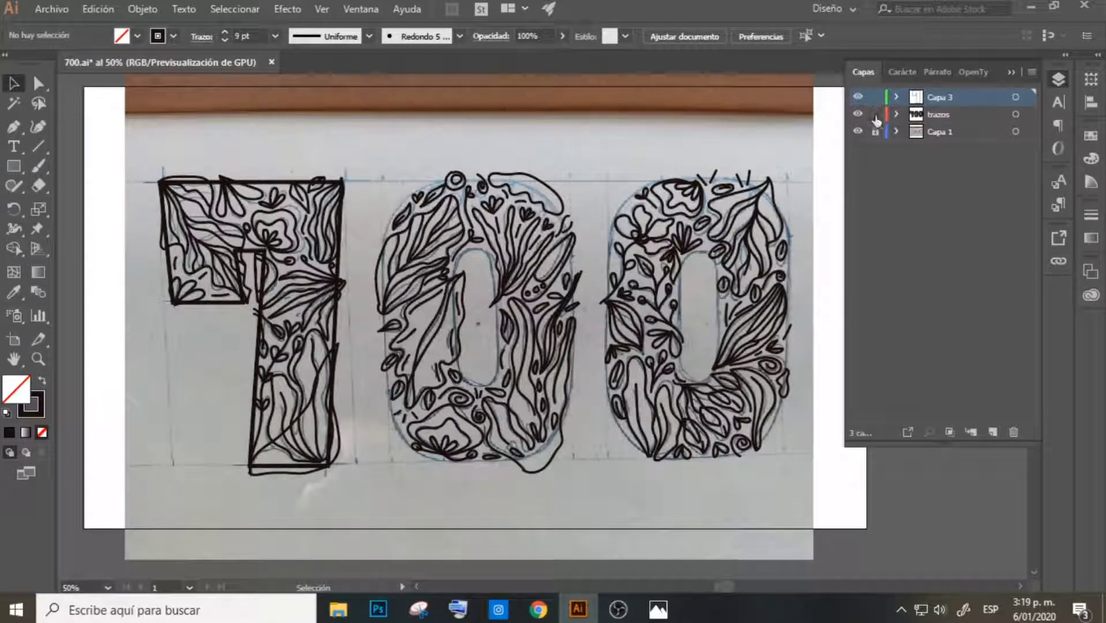
Fade the trazos layer artwork to 33% opacity, lock it, and make Capa 3 active
click(943, 117)
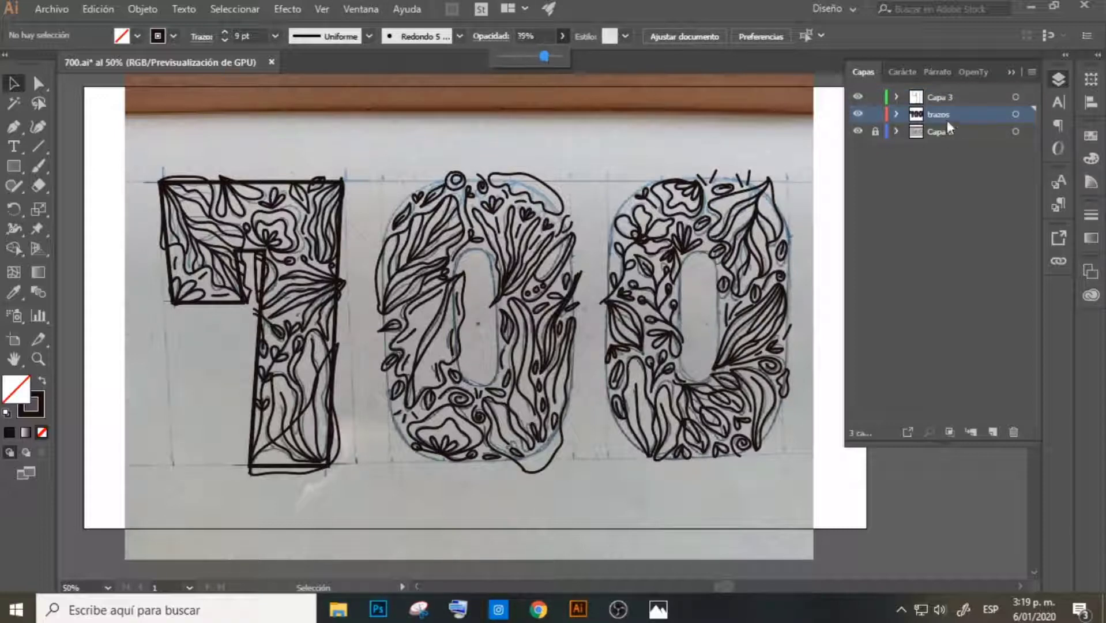
click(1015, 114)
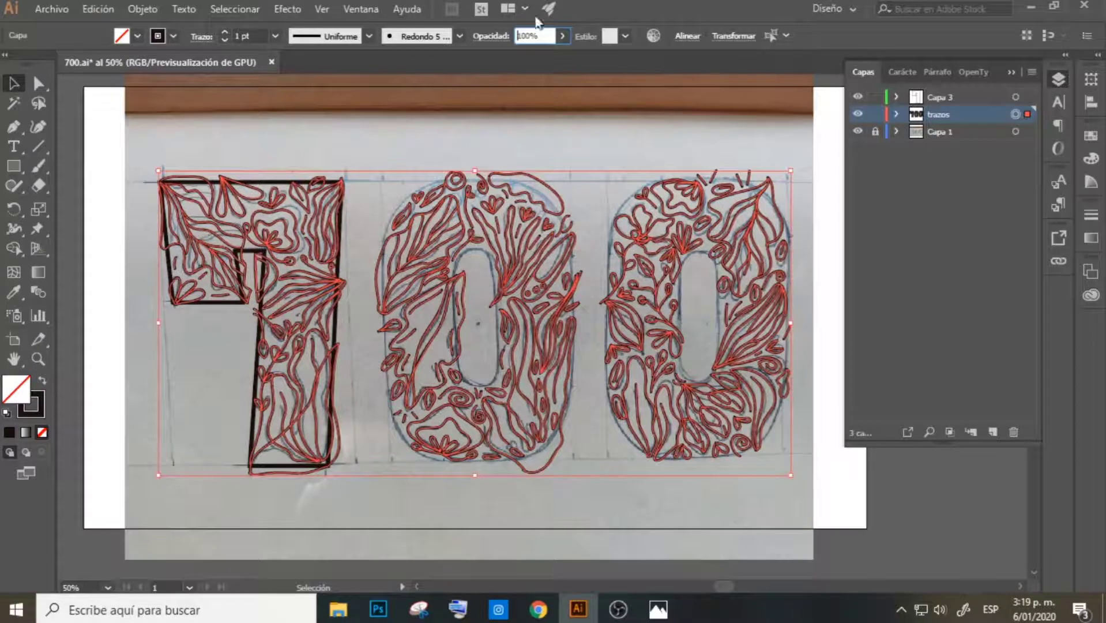
click(564, 35)
drag(532, 53, 520, 56)
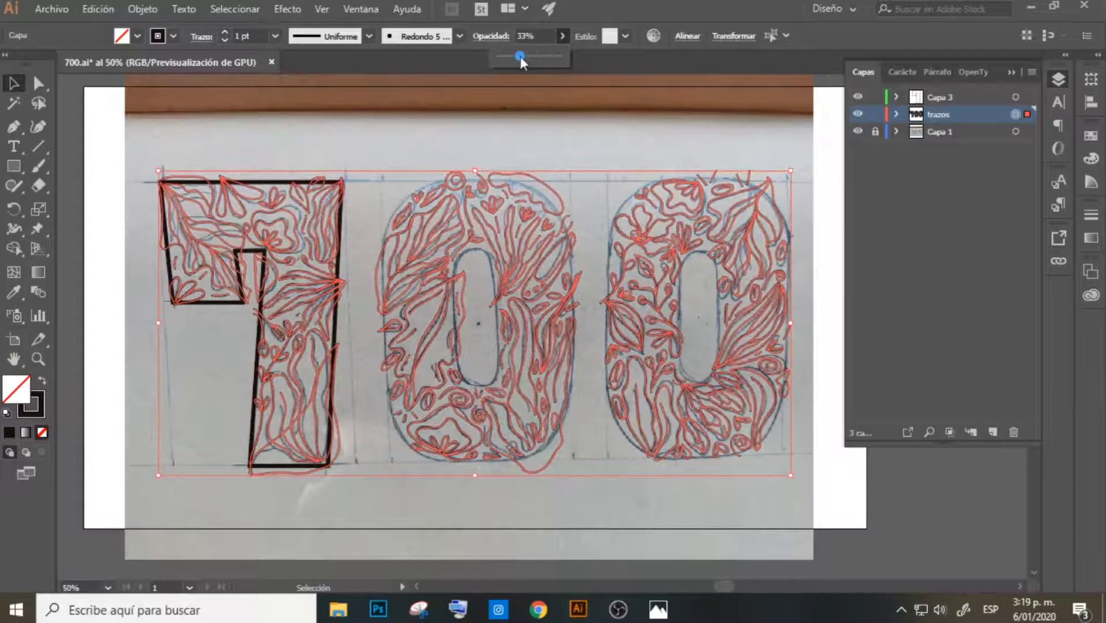
click(876, 114)
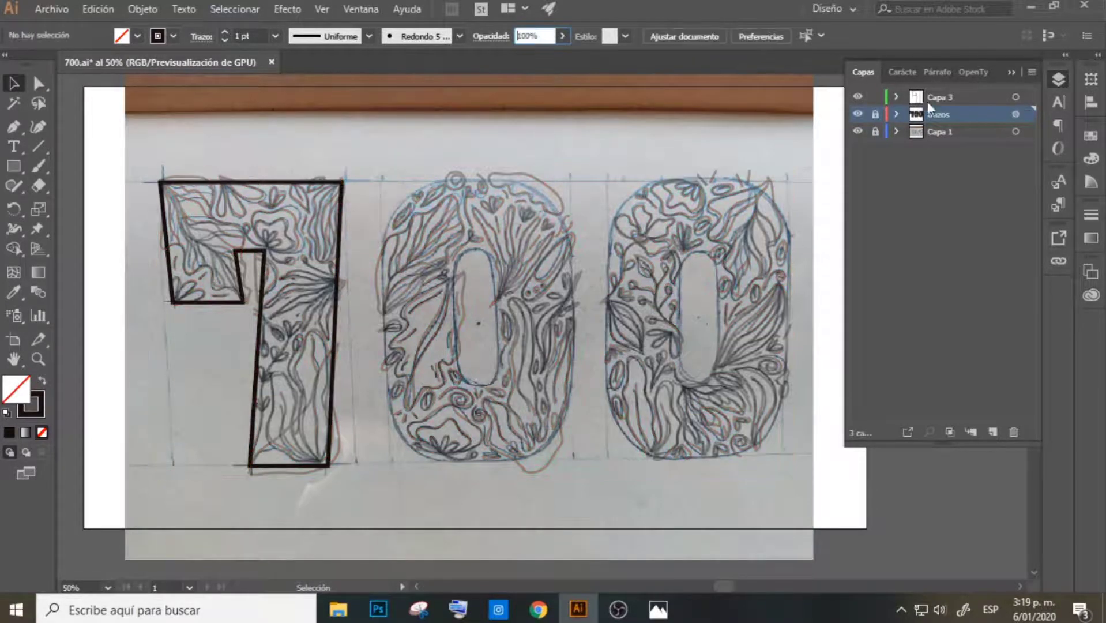
click(959, 97)
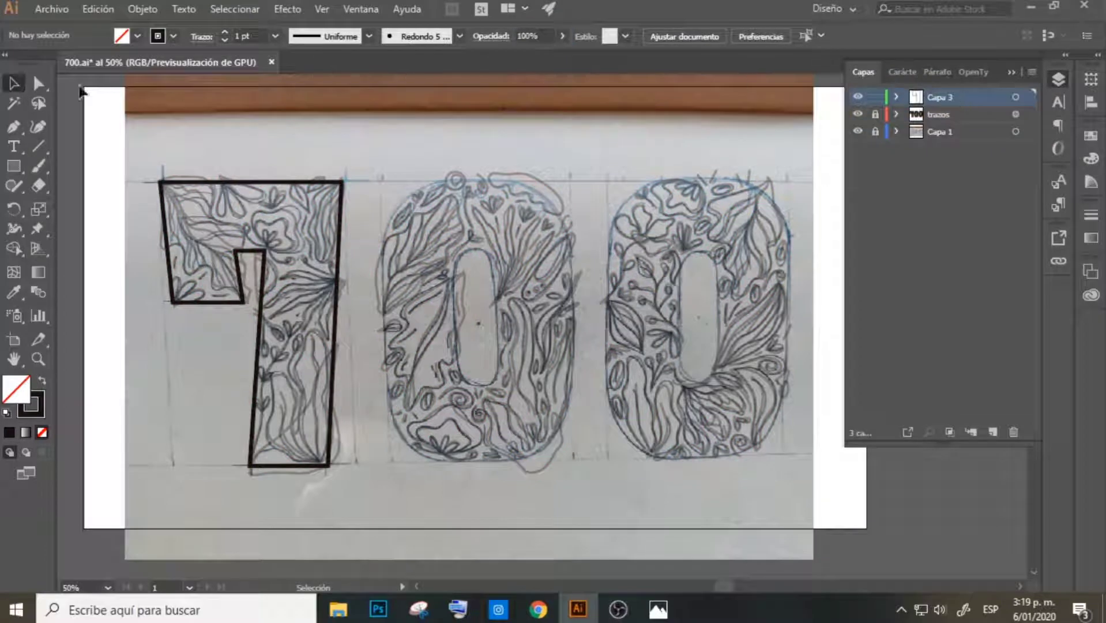
Draw a rounded rectangle over the first 0, redrawing it to fit
click(14, 171)
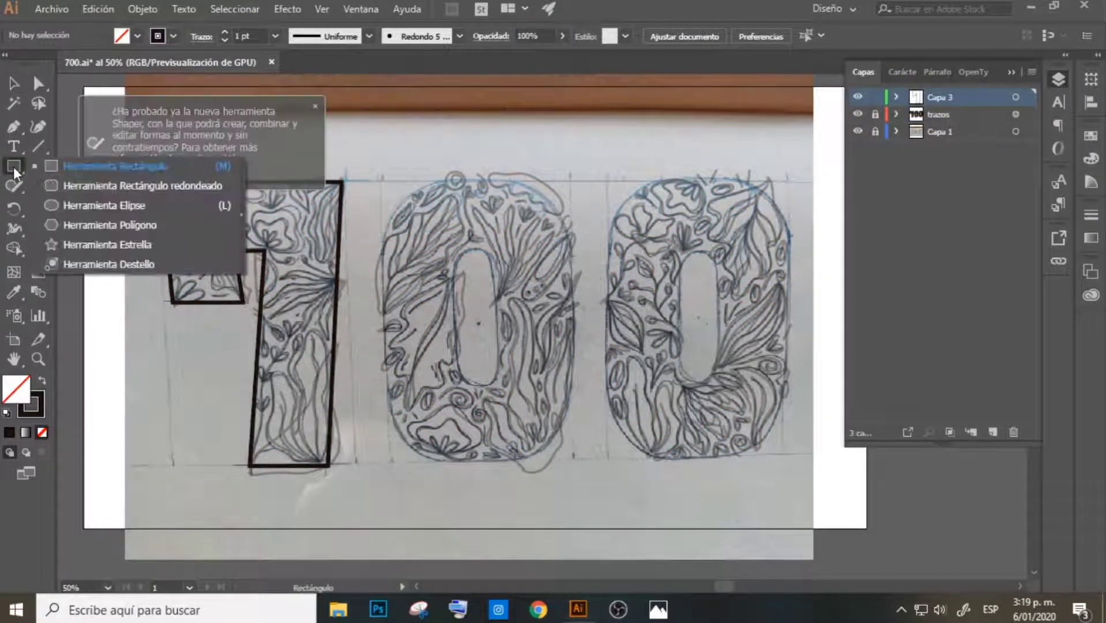
click(80, 185)
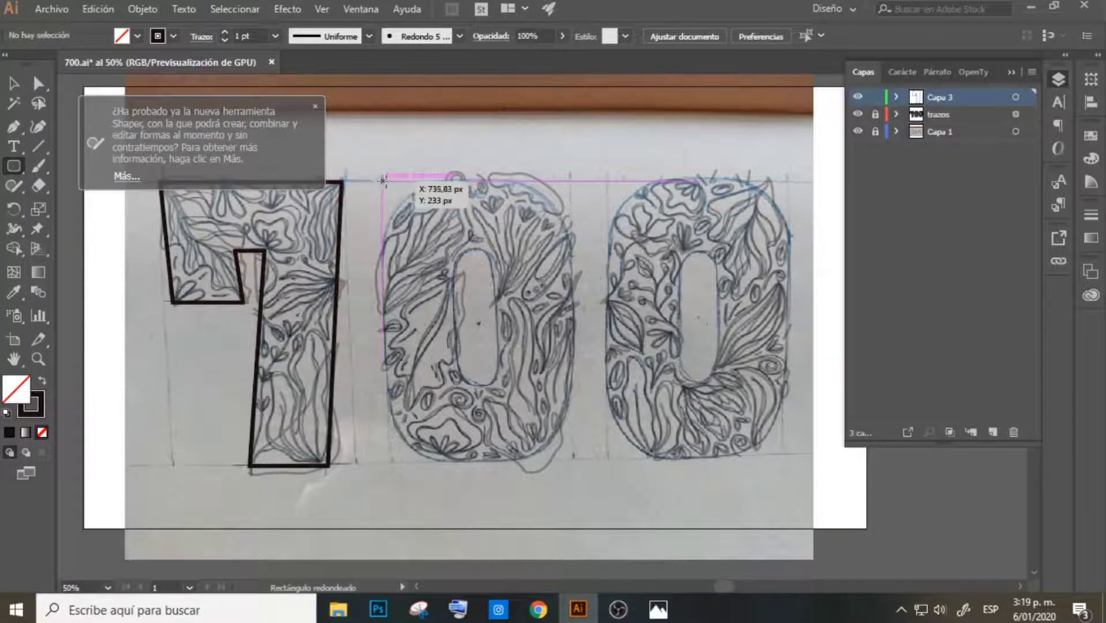
mouse_move(383, 181)
mouse_down()
mouse_move(565, 365)
mouse_move(571, 429)
mouse_up()
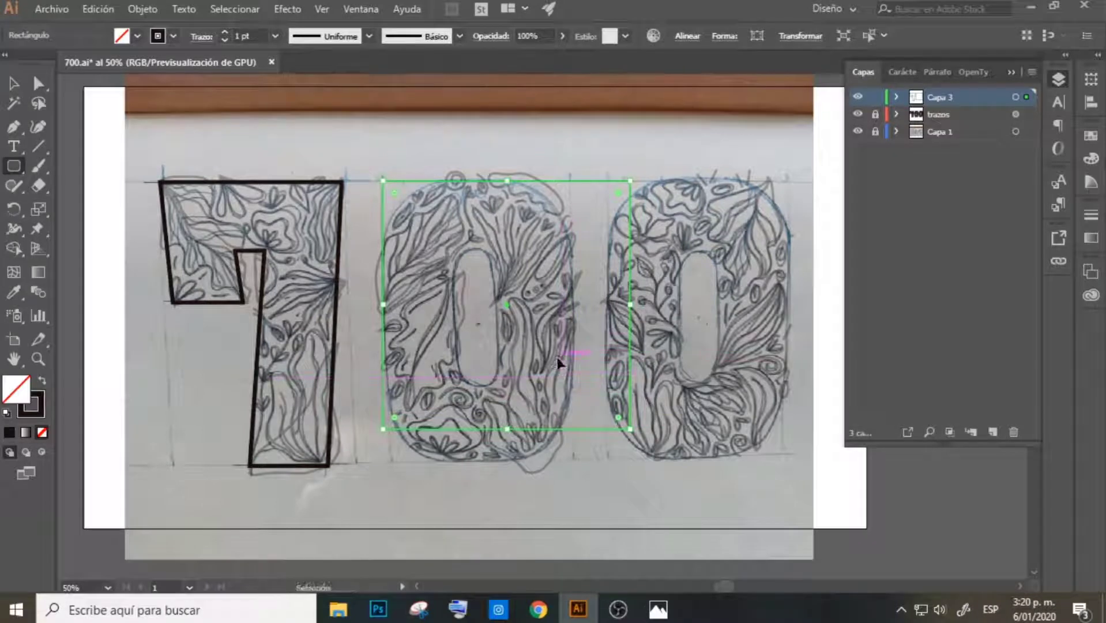
key(ctrl+z)
drag(380, 181, 571, 465)
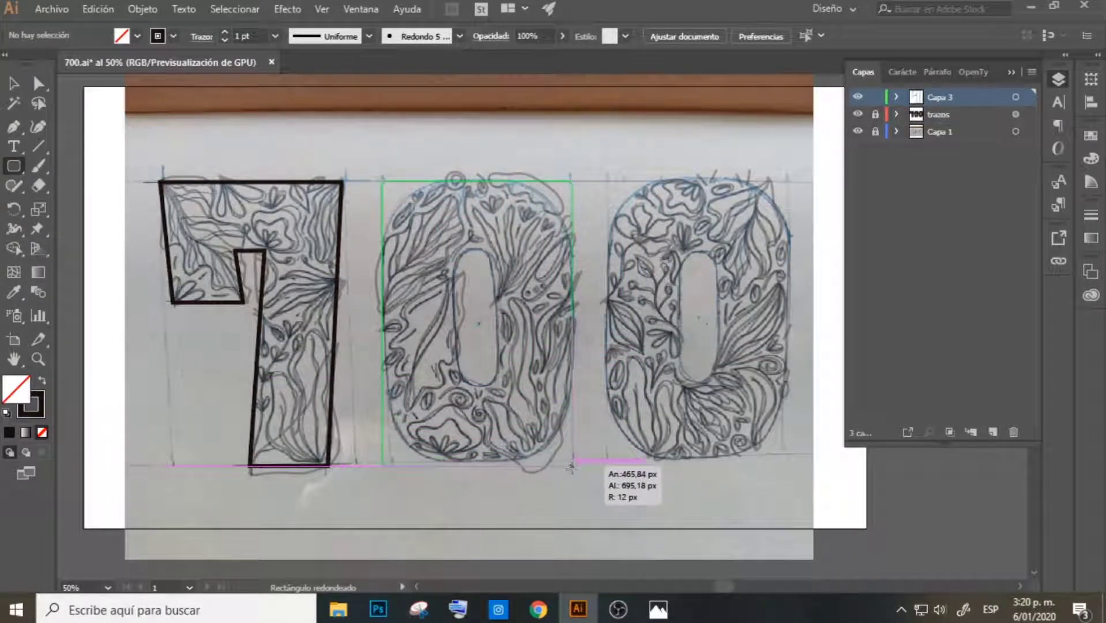
drag(571, 465, 573, 465)
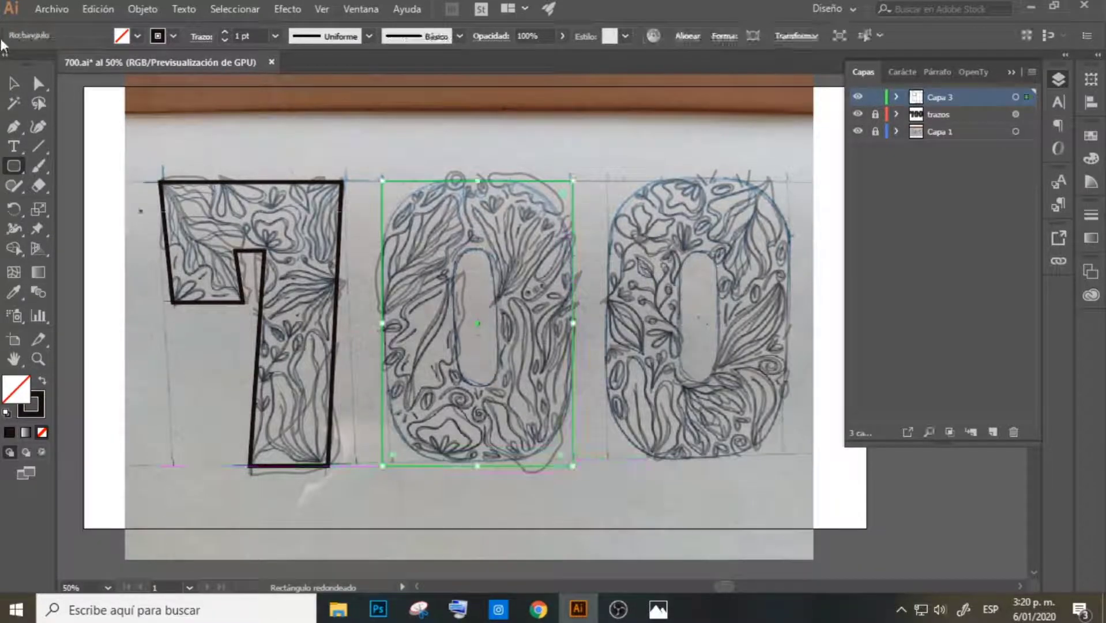
Round the rectangle's corners to match the 0, then show the rulers
key(v)
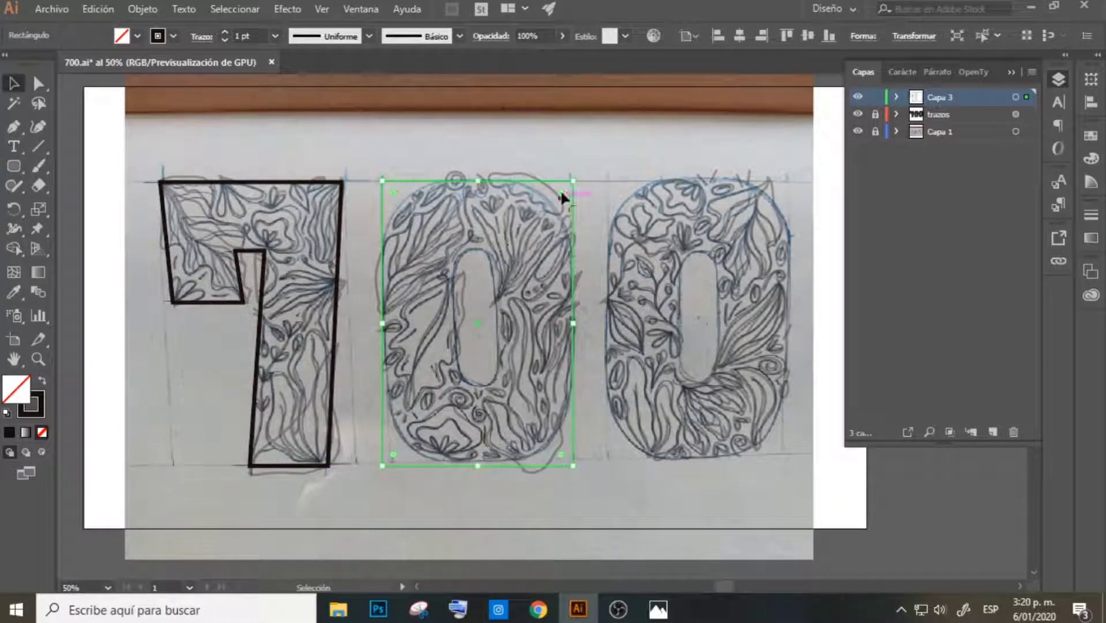
mouse_move(560, 193)
mouse_down()
mouse_move(507, 268)
mouse_move(491, 268)
mouse_up()
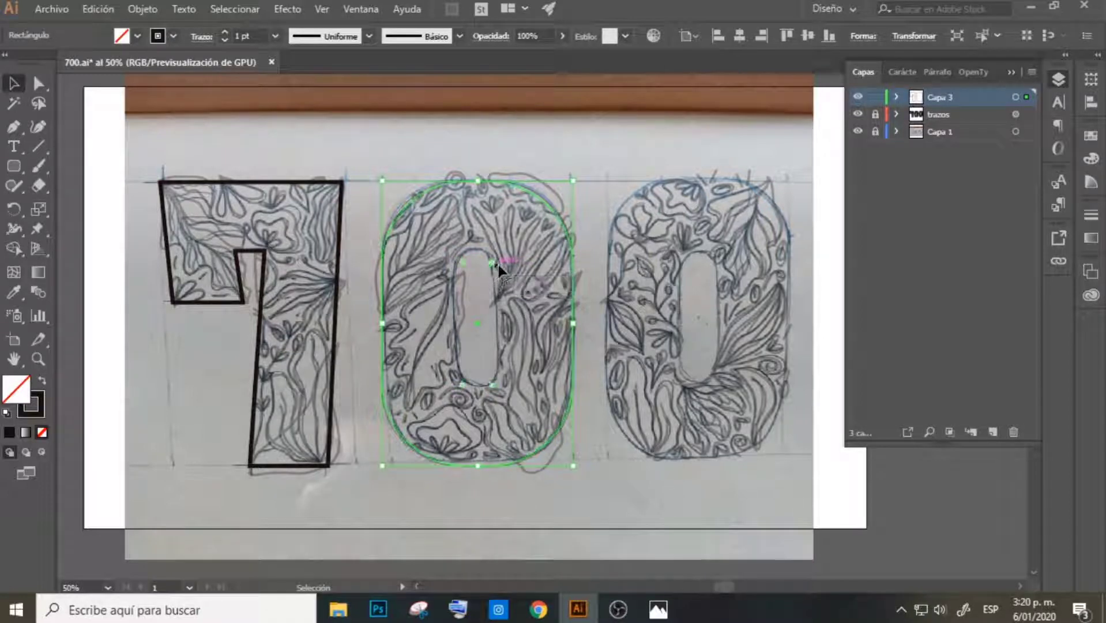
drag(491, 268, 499, 264)
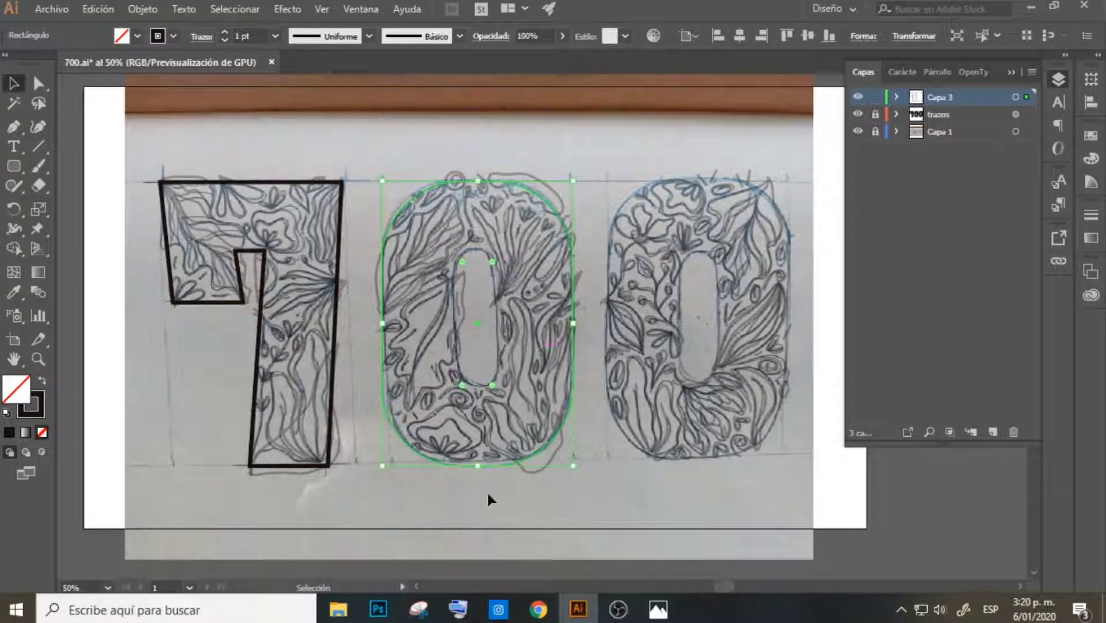
click(114, 153)
click(334, 8)
mouse_move(379, 368)
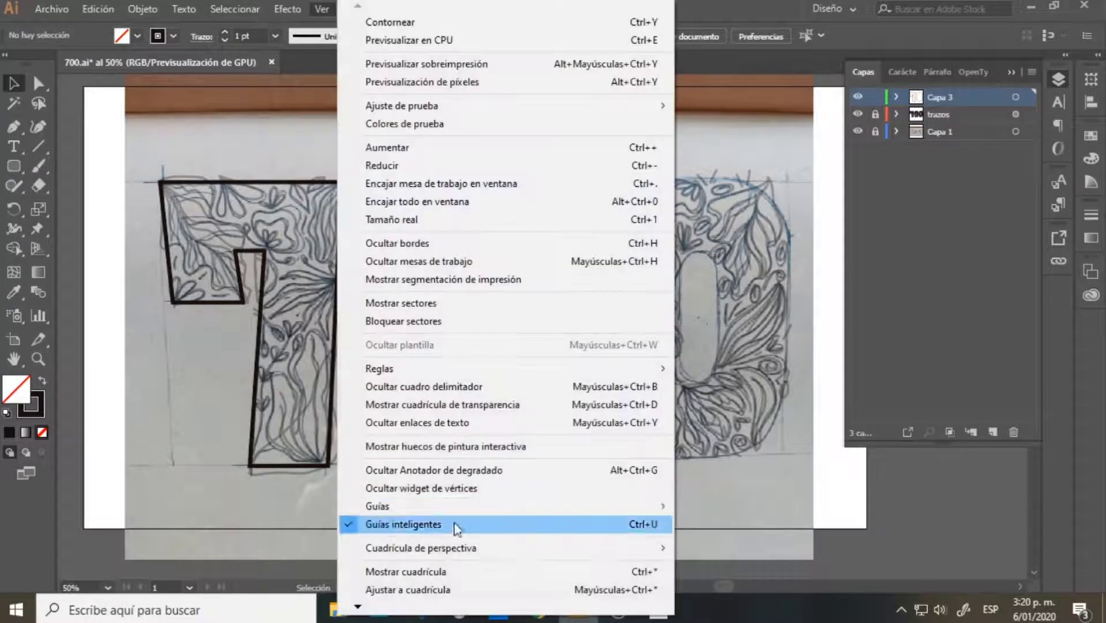
click(698, 368)
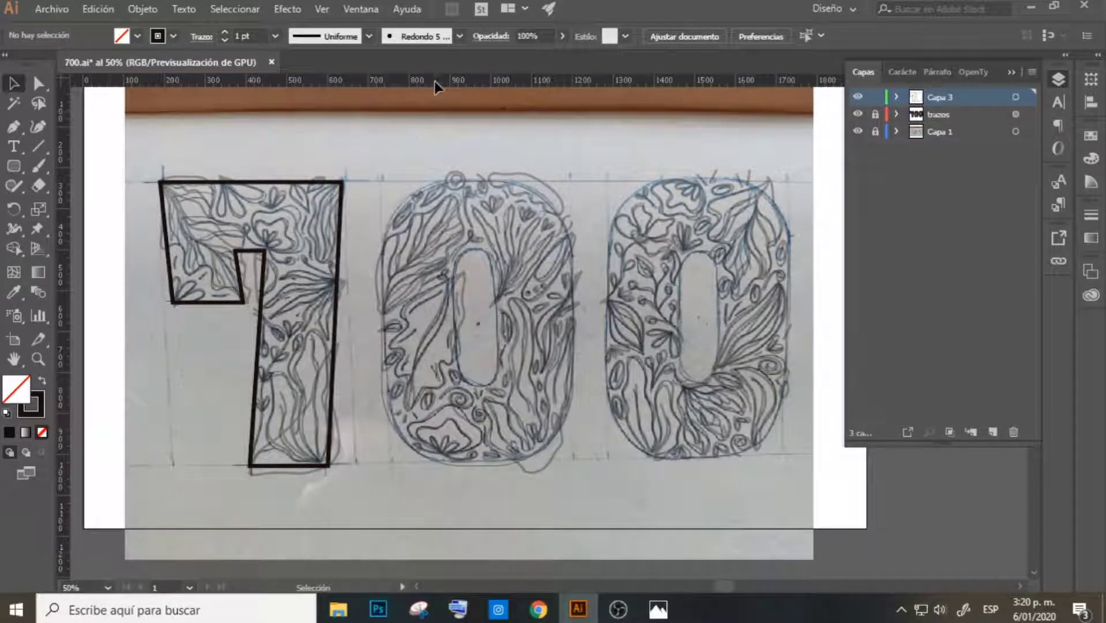
Place guides at the digits' top and baseline and at the middle 0's left edge
click(446, 182)
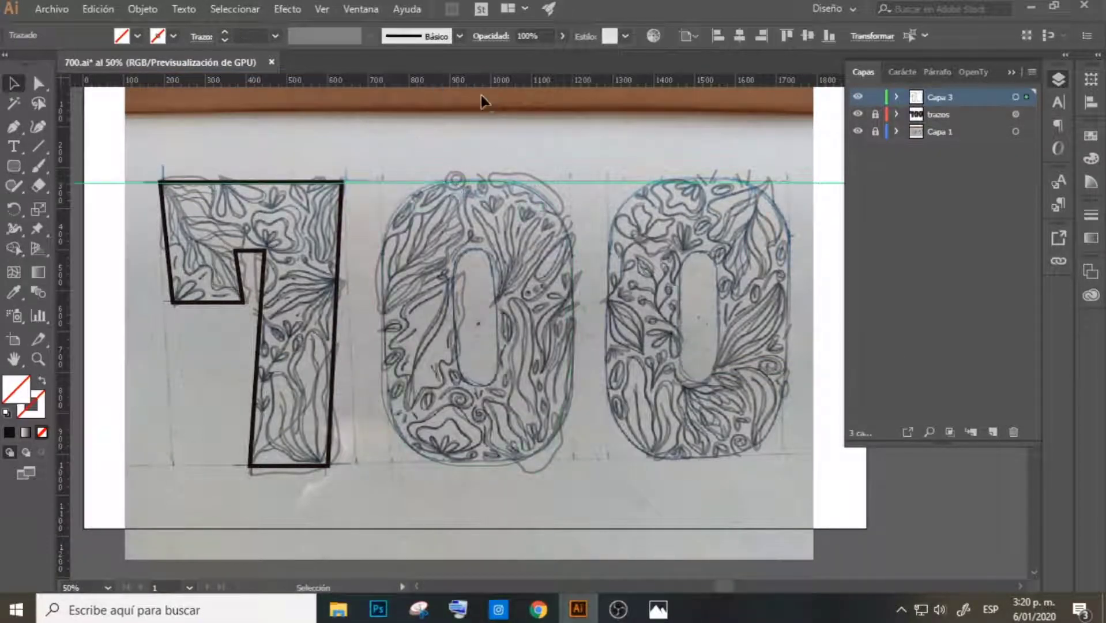
click(534, 465)
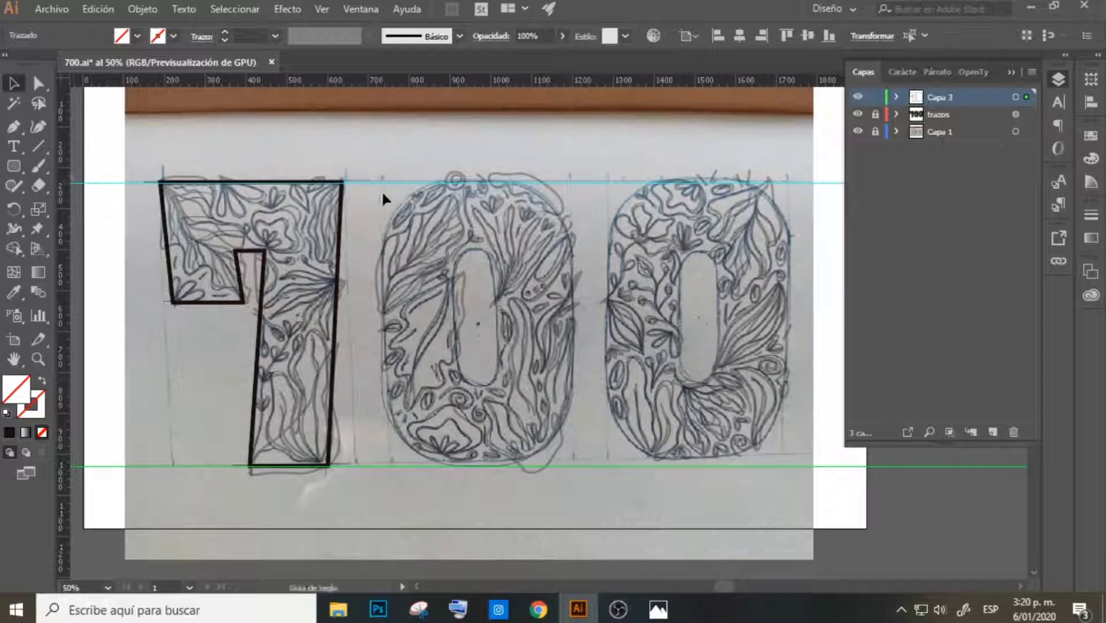
drag(381, 190, 383, 222)
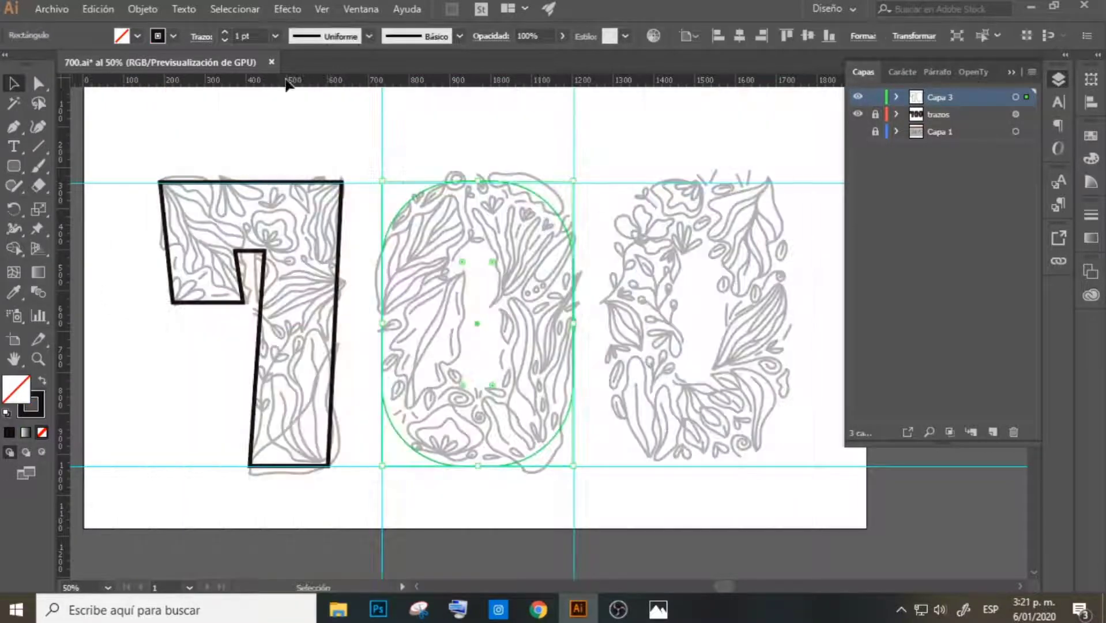
Draw the middle 0's rounded outer outline and inner counter, then zoom in
drag(381, 182, 574, 466)
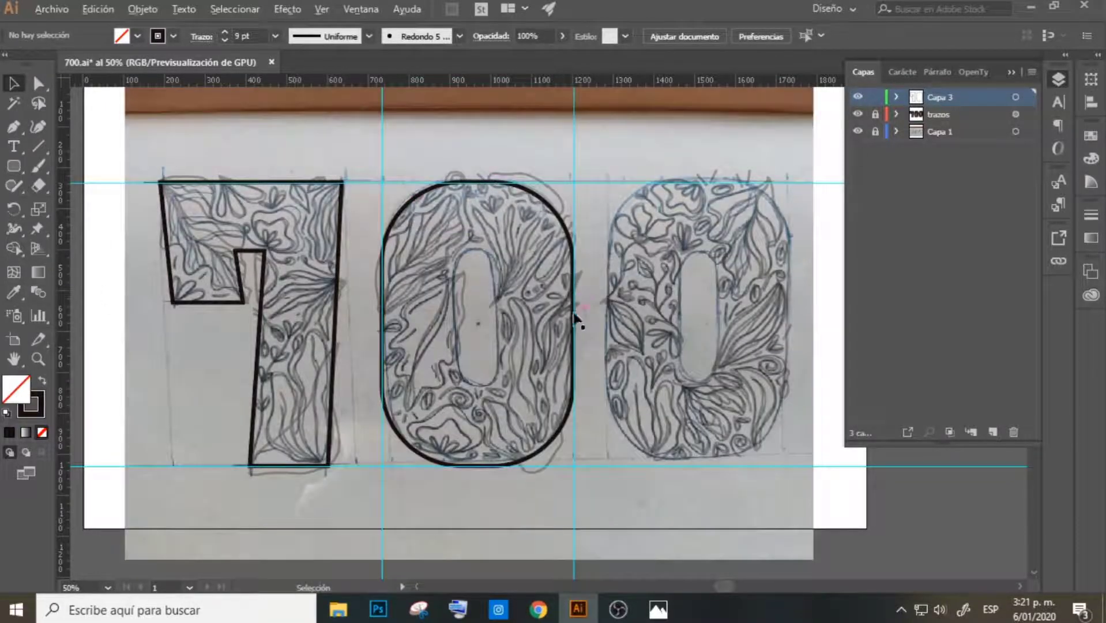
drag(450, 384, 501, 249)
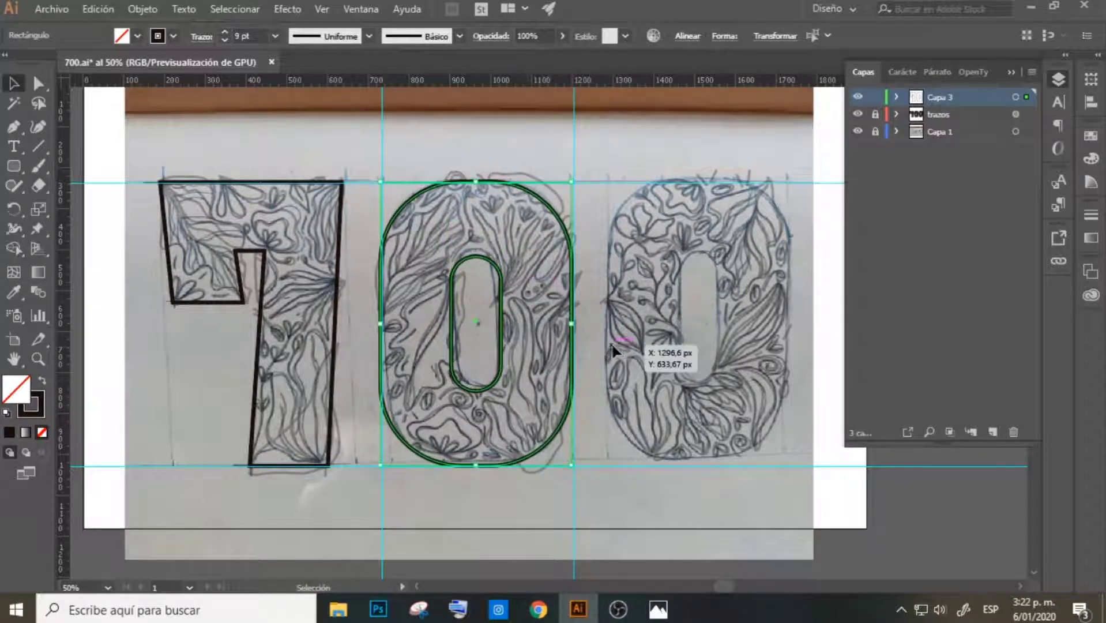
click(646, 352)
key(z)
click(546, 307)
key(v)
Copy the 0 outline onto the third digit and nudge it up and left into place
mouse_move(639, 163)
mouse_down()
mouse_move(938, 159)
mouse_move(617, 163)
mouse_up()
mouse_move(509, 308)
mouse_down()
mouse_move(842, 309)
mouse_move(834, 314)
mouse_up()
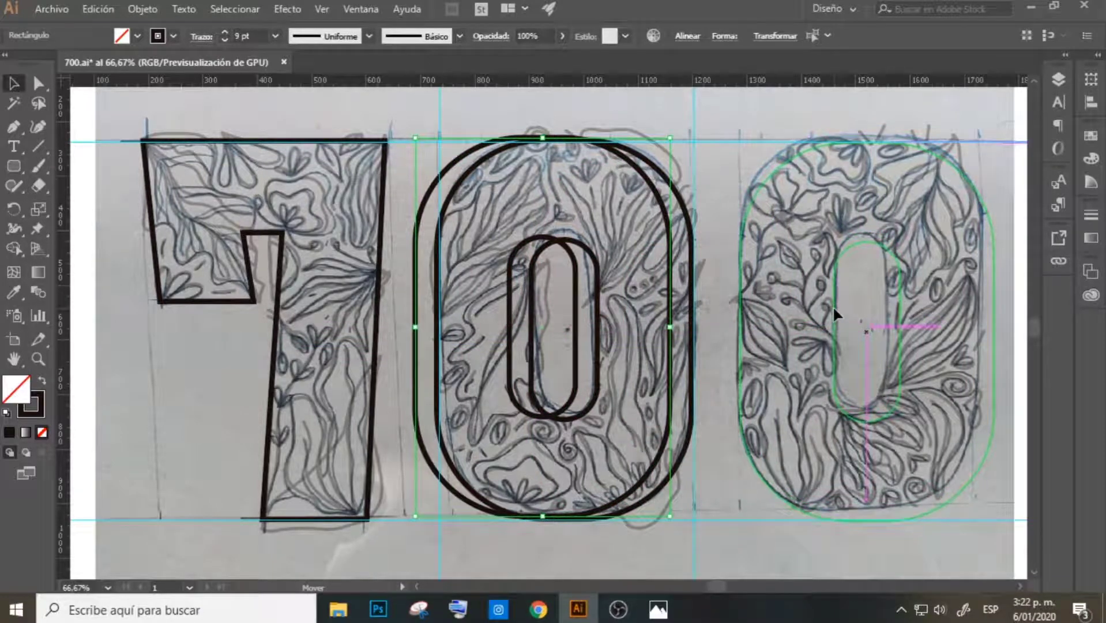
drag(834, 312, 870, 329)
key(Up)
key(Up)
key(Up)
key(Up)
key(Up)
key(Up)
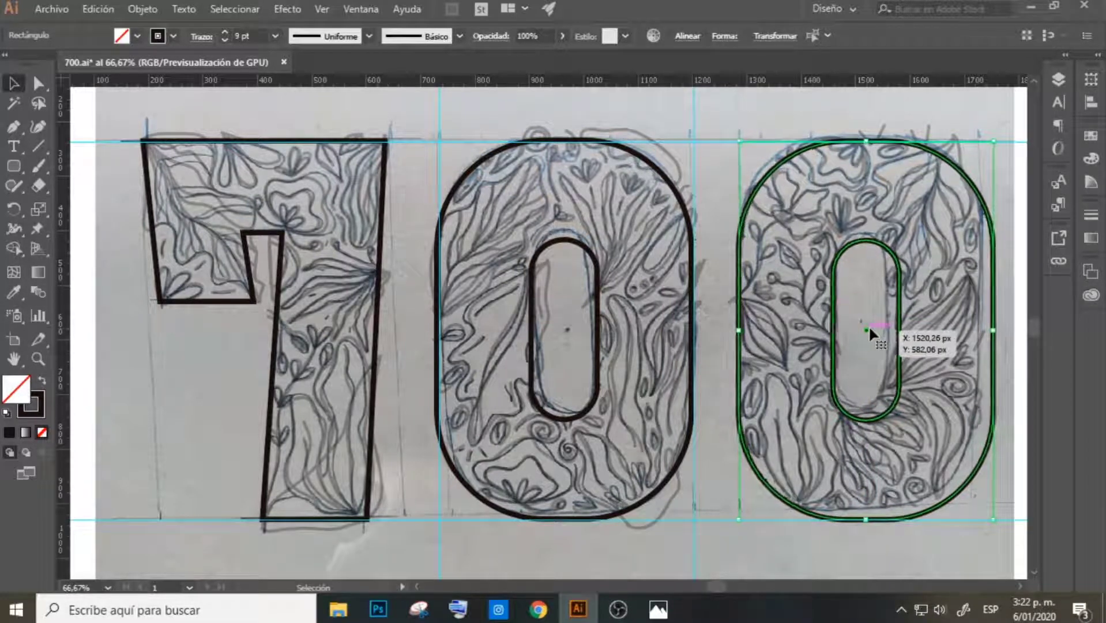
key(Left)
key(Left)
key(Left)
key(Left)
key(Left)
key(Left)
key(Left)
key(Left)
key(Left)
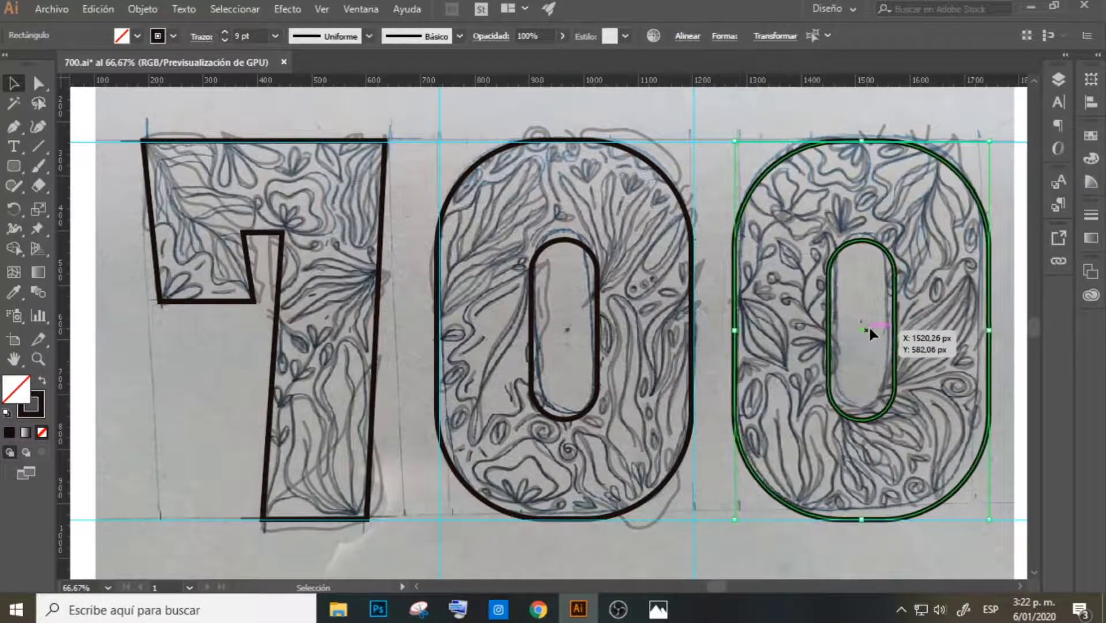
key(Left)
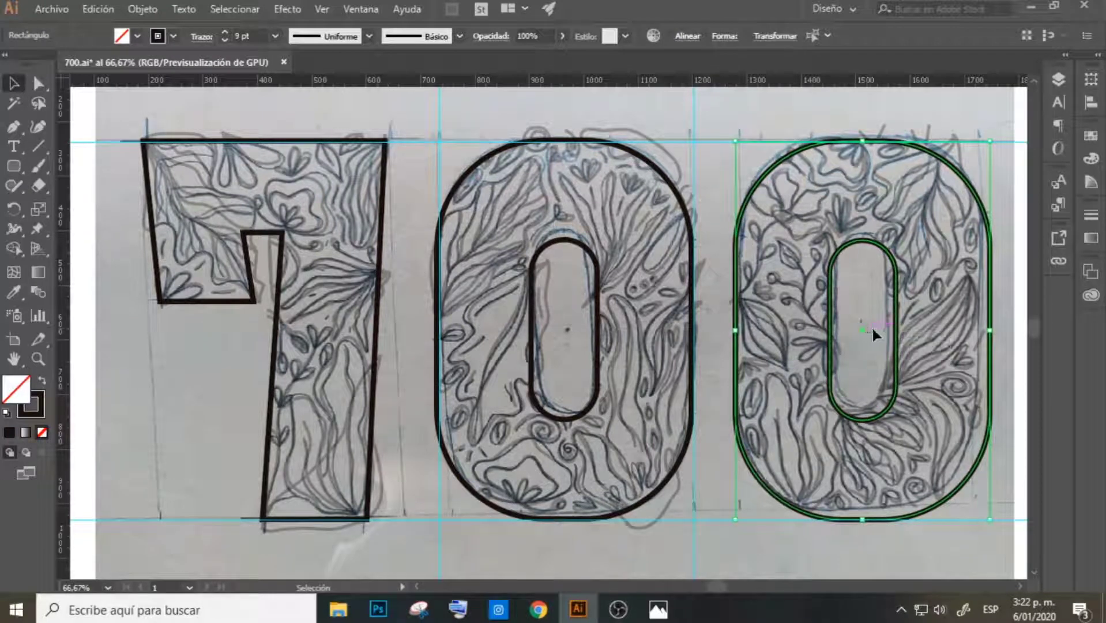
key(Left)
key(Left)
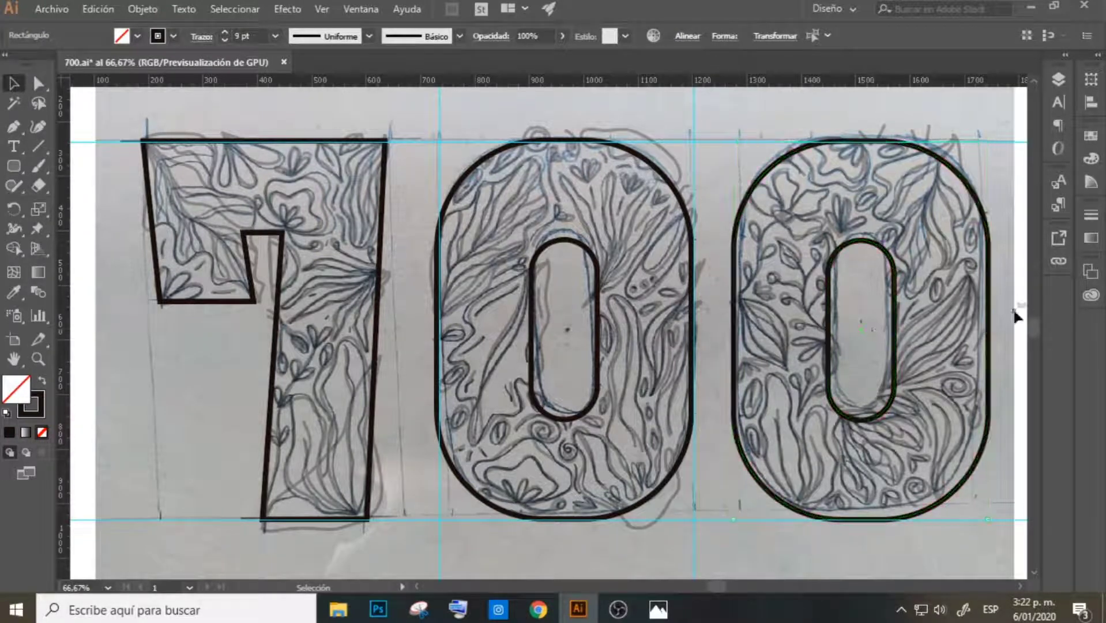
click(1015, 314)
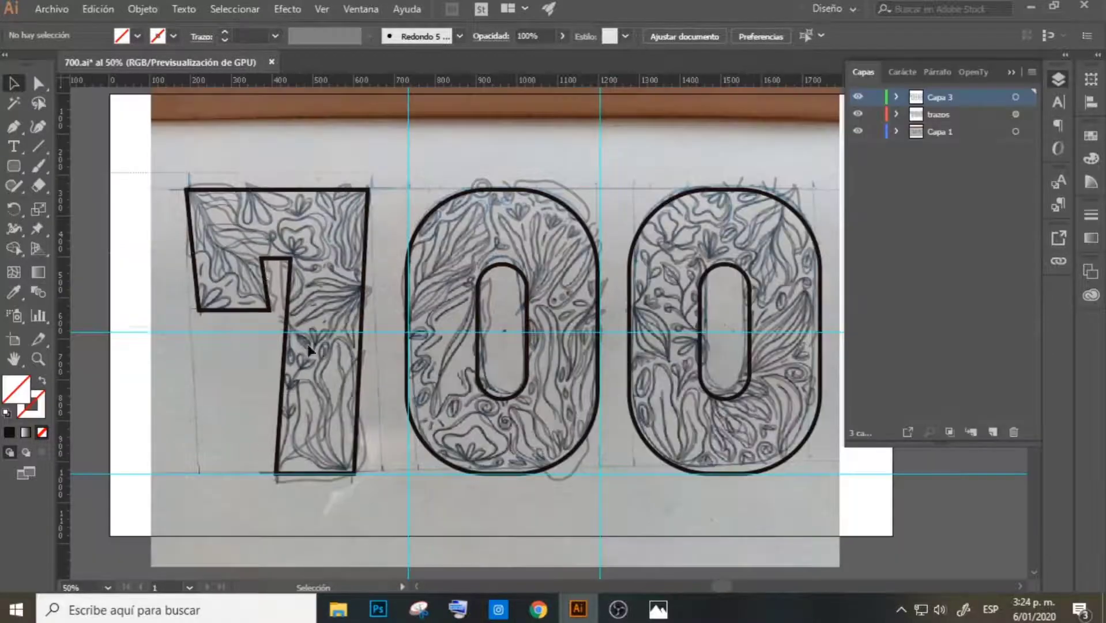
Lock the guides, shift the 7 slightly right, and hide the sketch photo layer
click(322, 9)
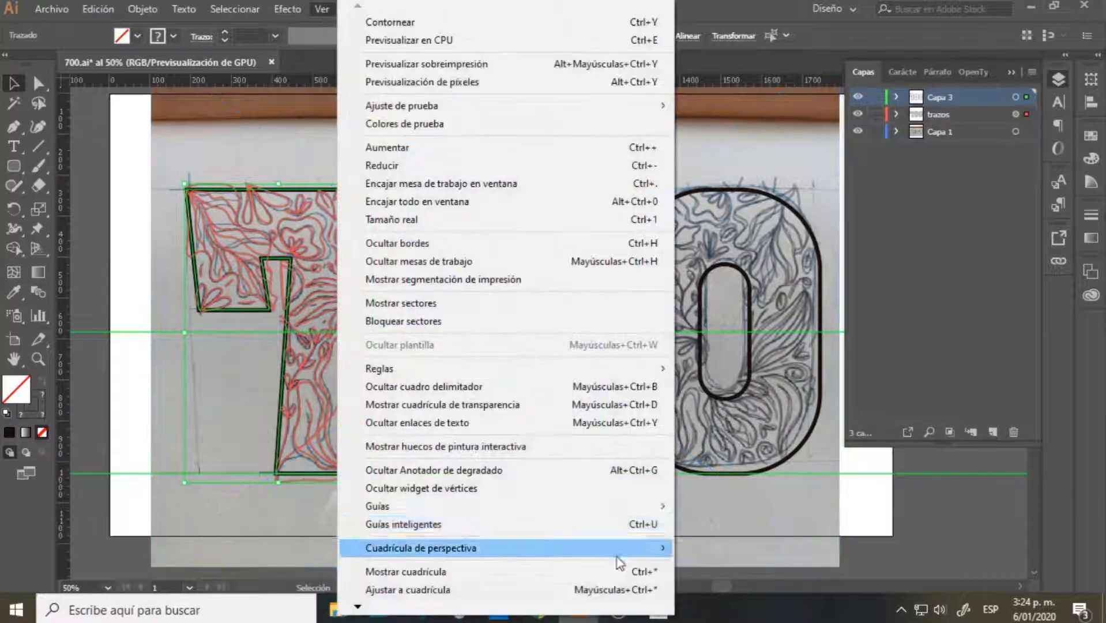
click(535, 514)
click(322, 9)
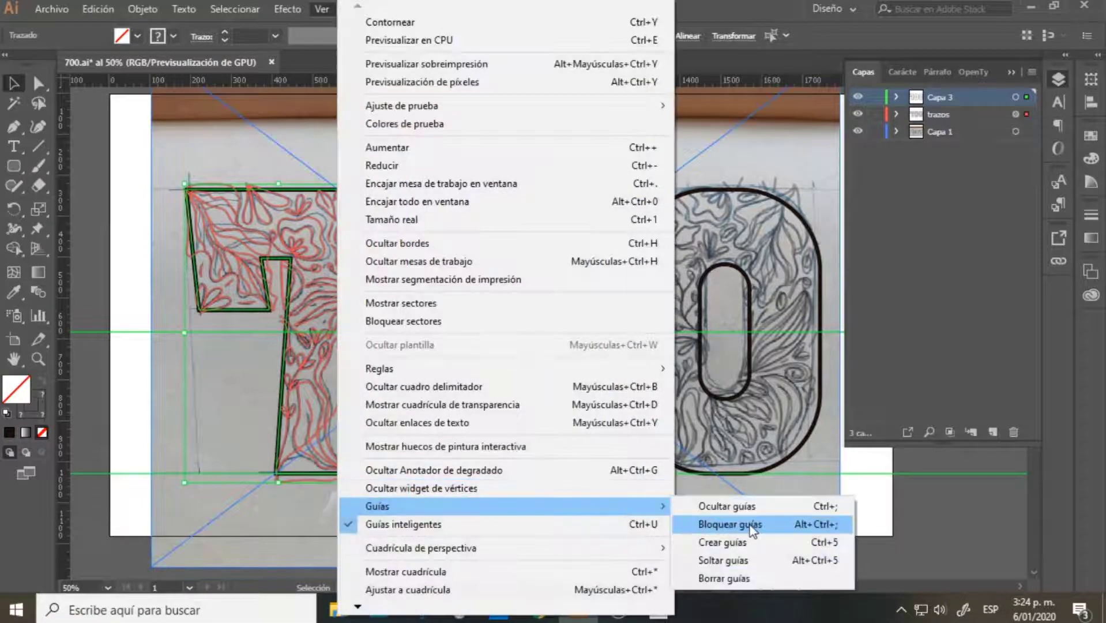
click(715, 524)
drag(253, 370, 264, 370)
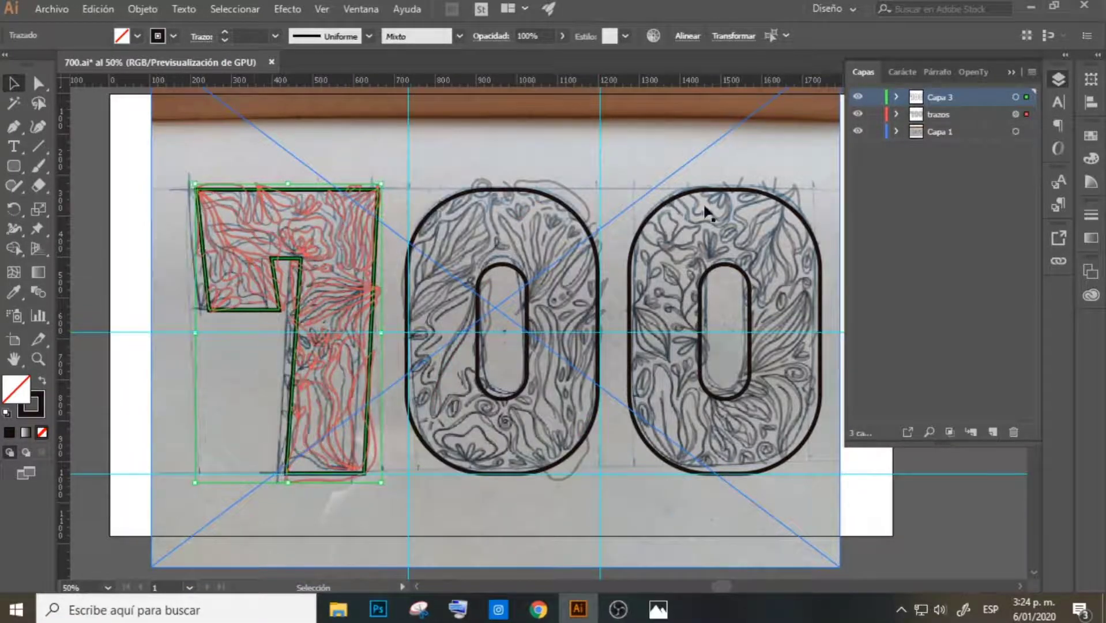
click(858, 132)
click(643, 165)
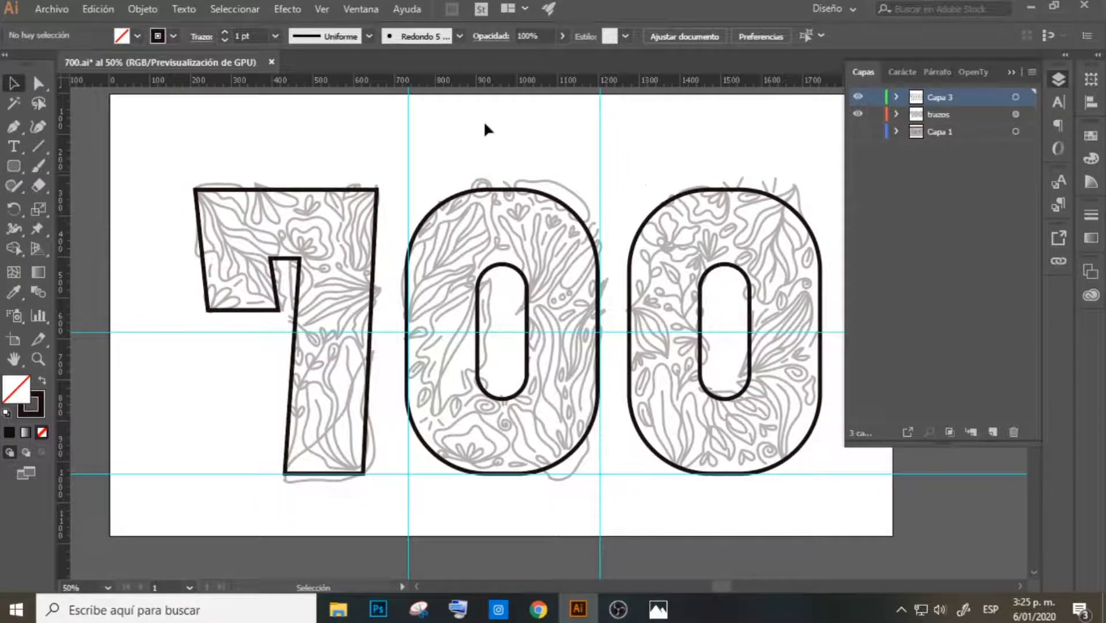
Save the 700.ai document
click(51, 9)
click(58, 141)
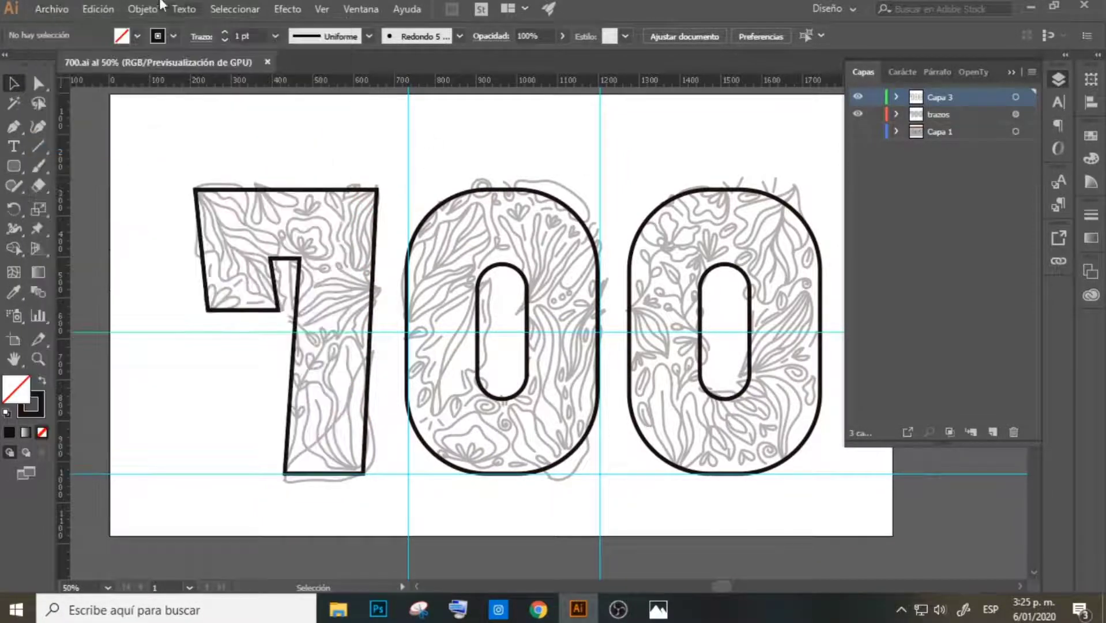
click(52, 9)
mouse_move(107, 81)
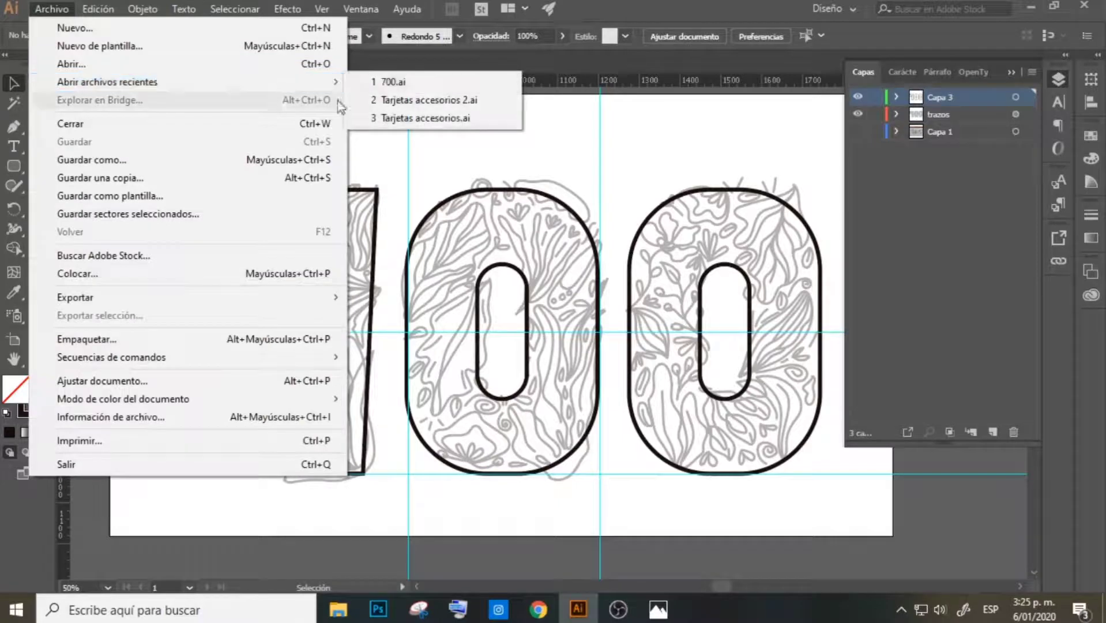
Open paletas de colores from ilustraciones > colores, copy its three swatch rows, return to 700.ai
click(75, 65)
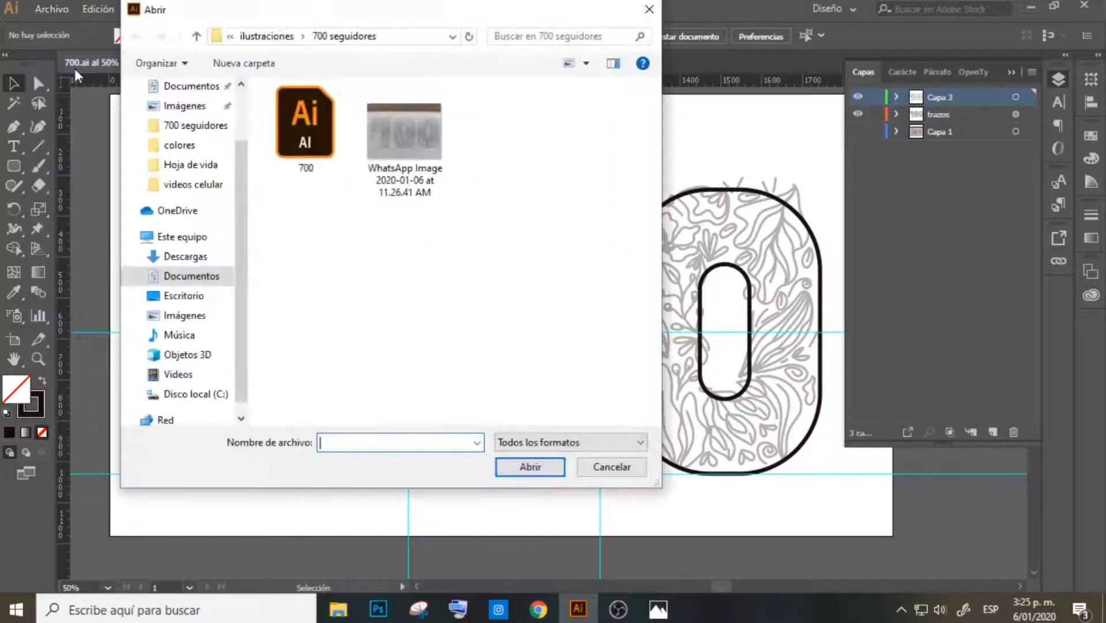
click(268, 35)
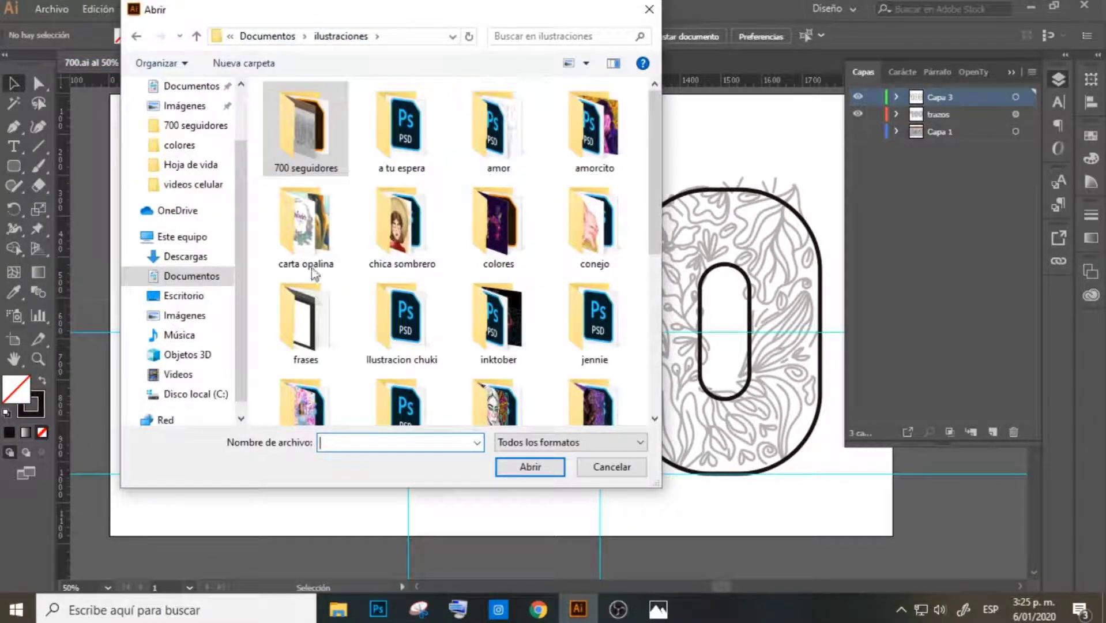
double_click(499, 225)
scroll(553, 231, down, 5)
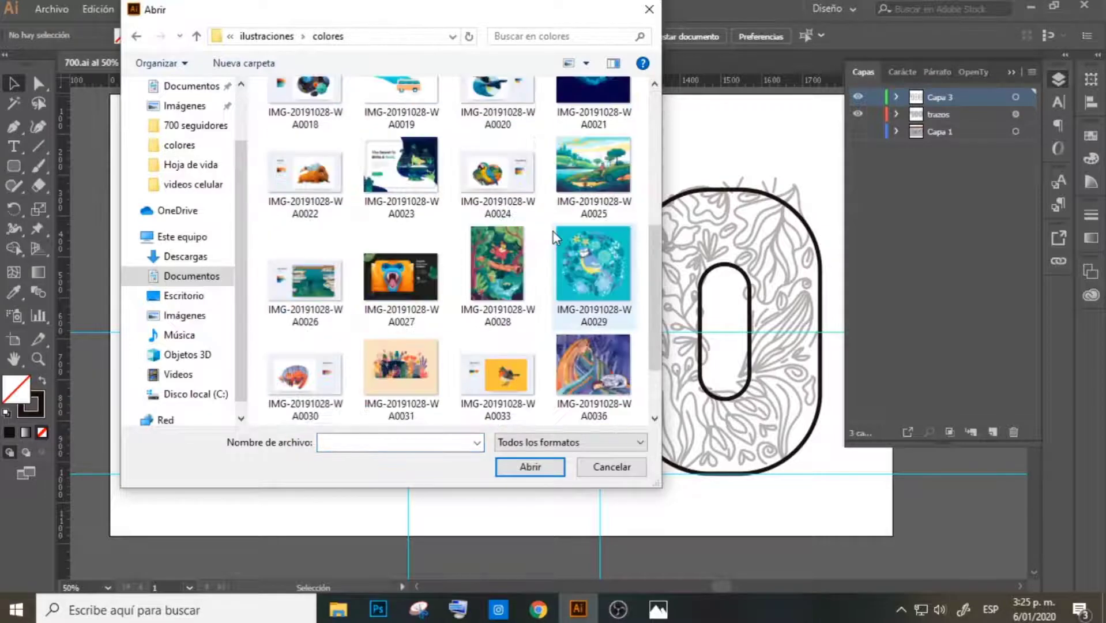
scroll(553, 232, down, 3)
double_click(296, 360)
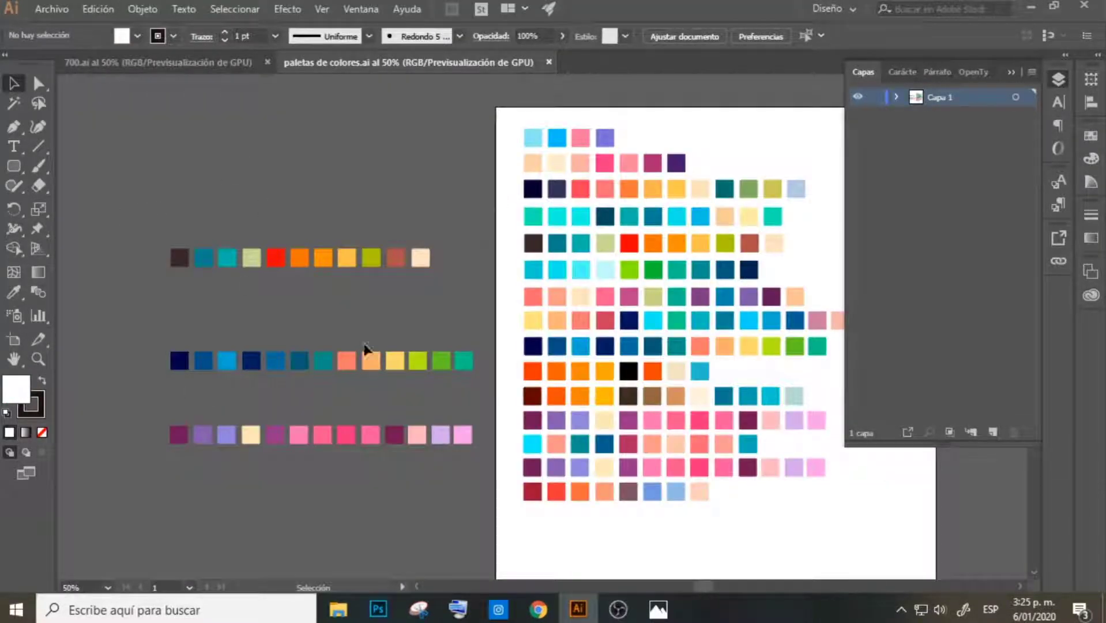
drag(487, 510, 488, 512)
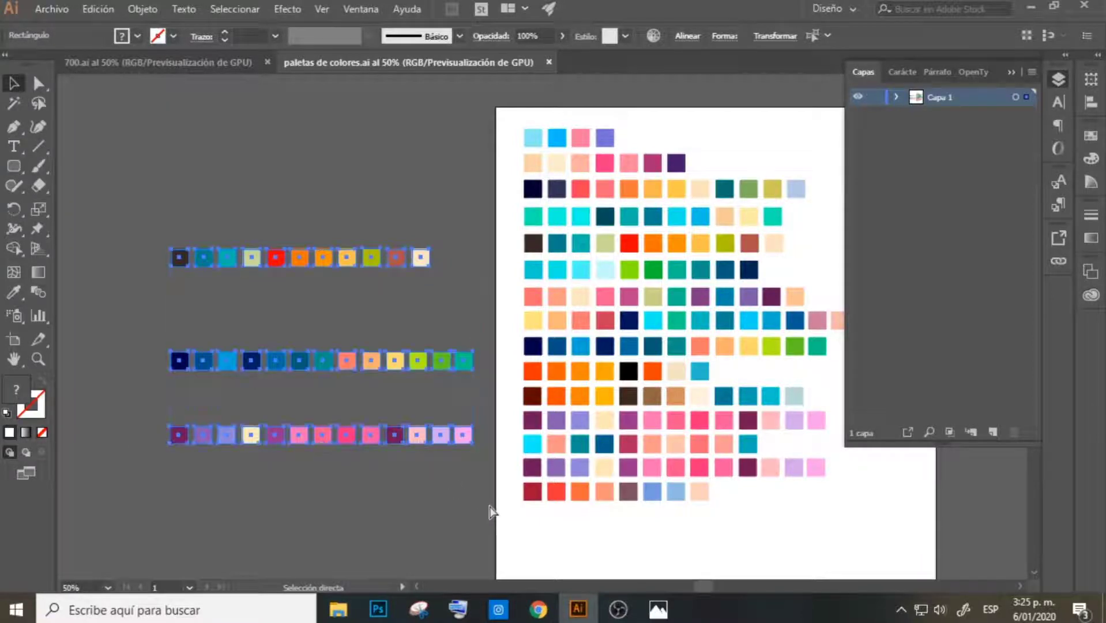
click(249, 60)
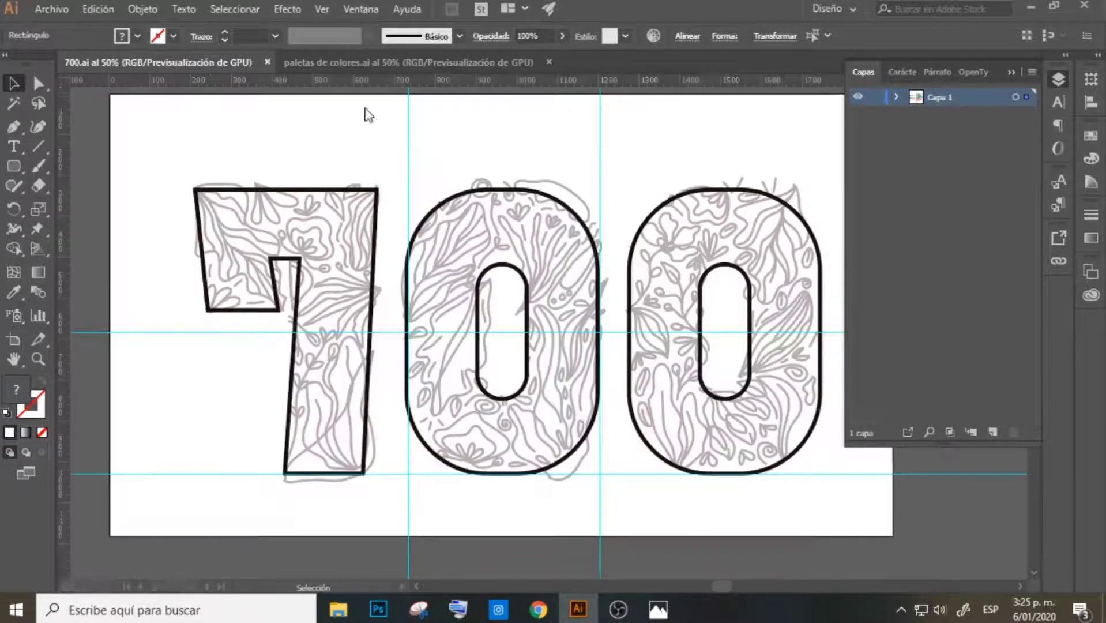
Scale the pasted swatch rows down beside the artboard's upper-right corner
click(1011, 71)
mouse_move(696, 422)
mouse_down()
mouse_move(476, 294)
mouse_move(920, 178)
mouse_up()
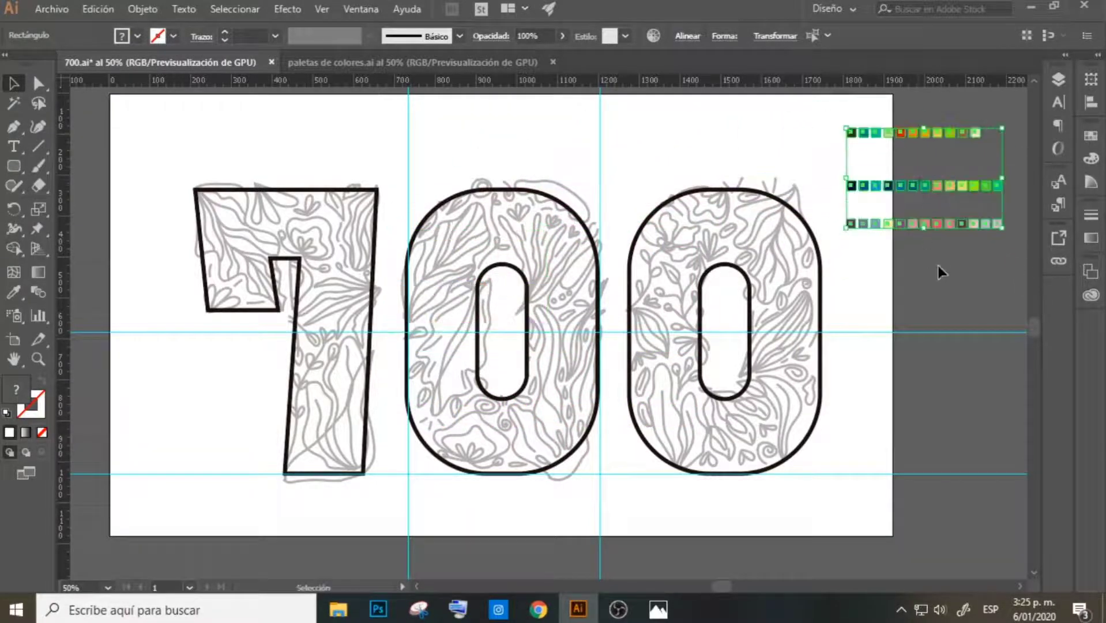
click(937, 268)
scroll(864, 133, up, 1)
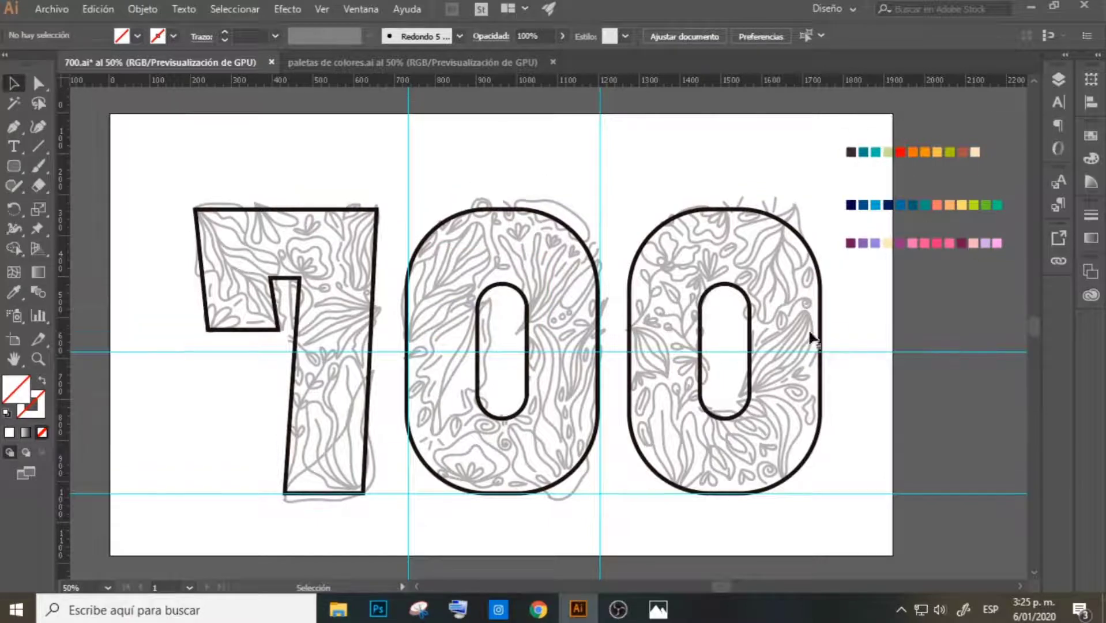
scroll(949, 303, down, 1)
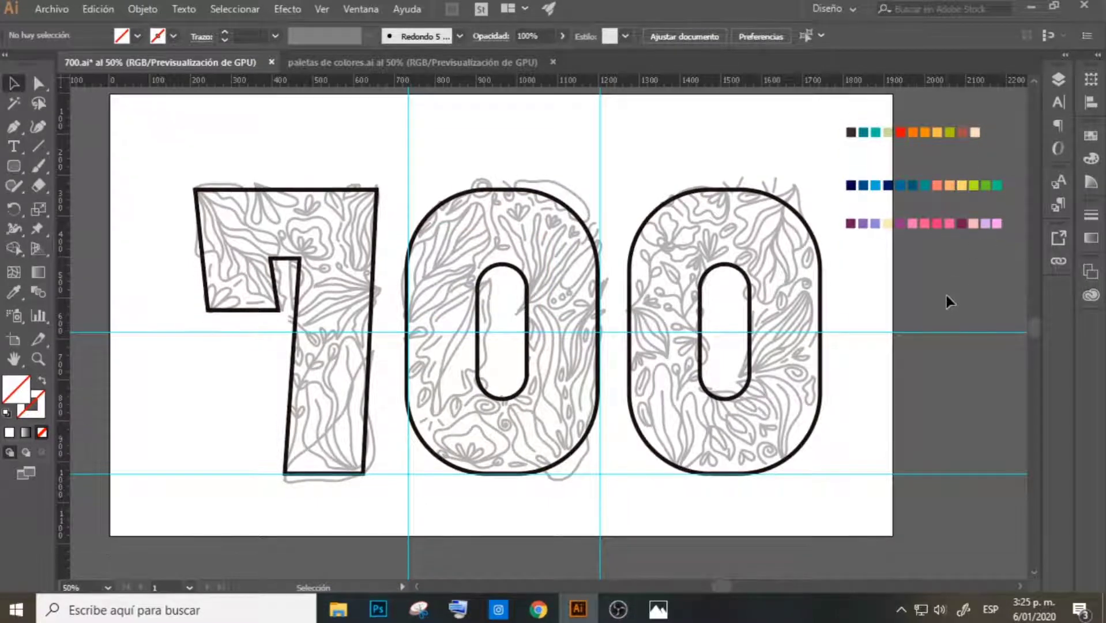
Toggle the Layers panel and select the right zero with its inner oval
click(1055, 81)
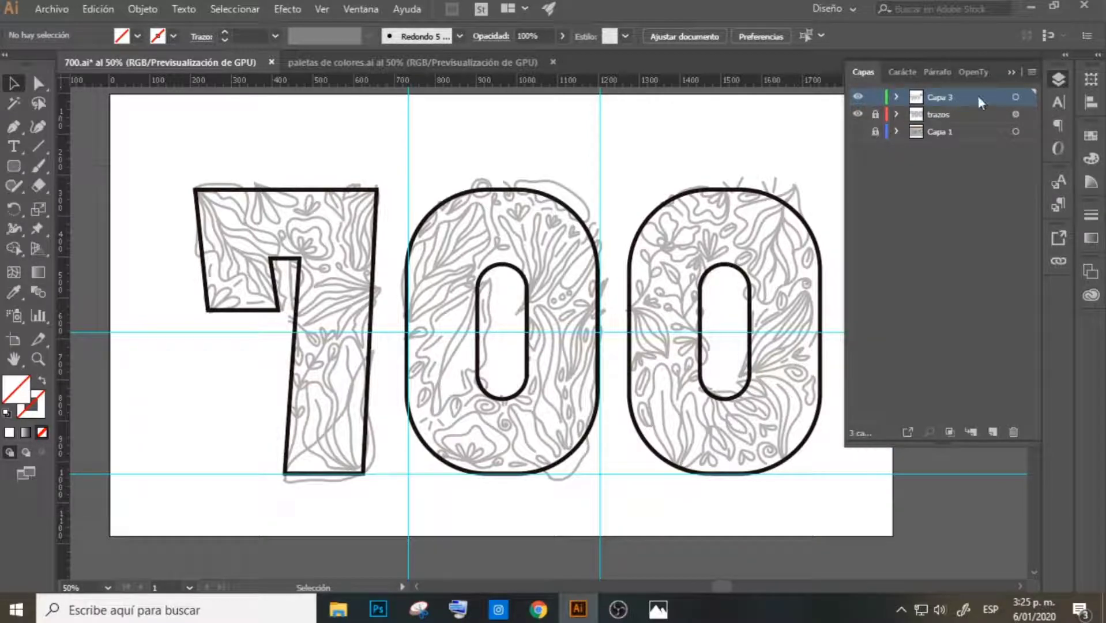
click(1011, 74)
scroll(961, 330, up, 1)
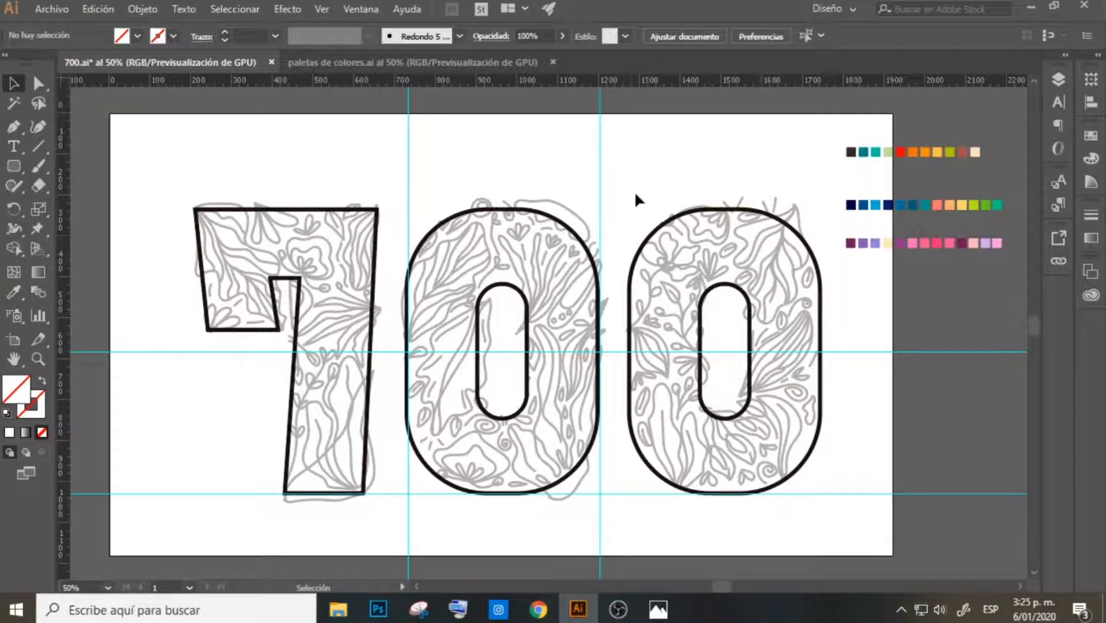
drag(630, 188, 819, 501)
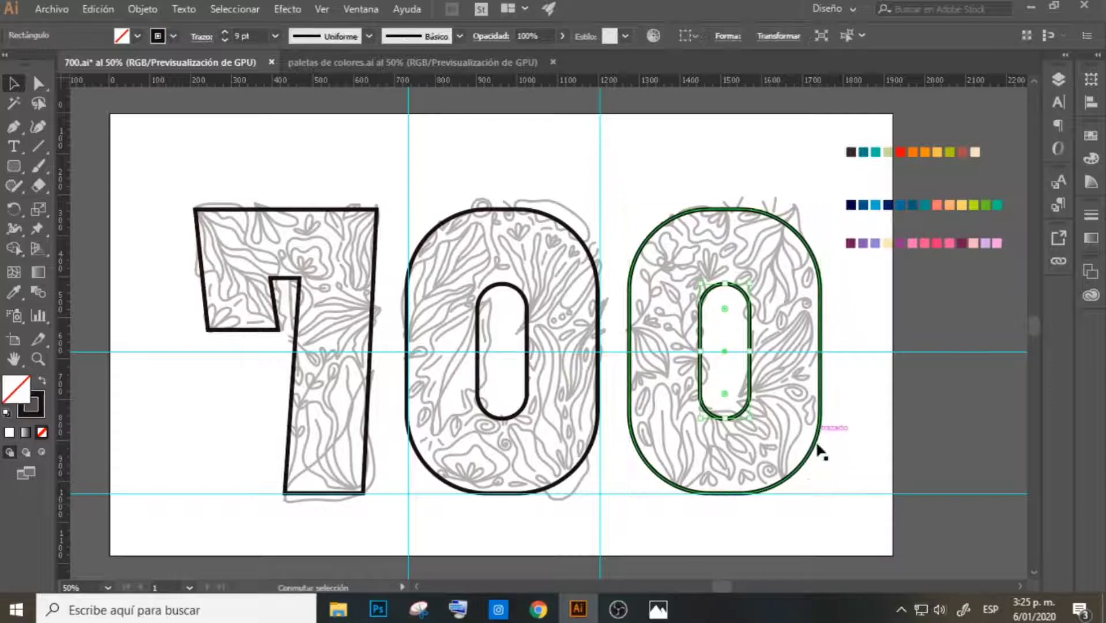
Select only the right zero's inner oval
shift+click(819, 352)
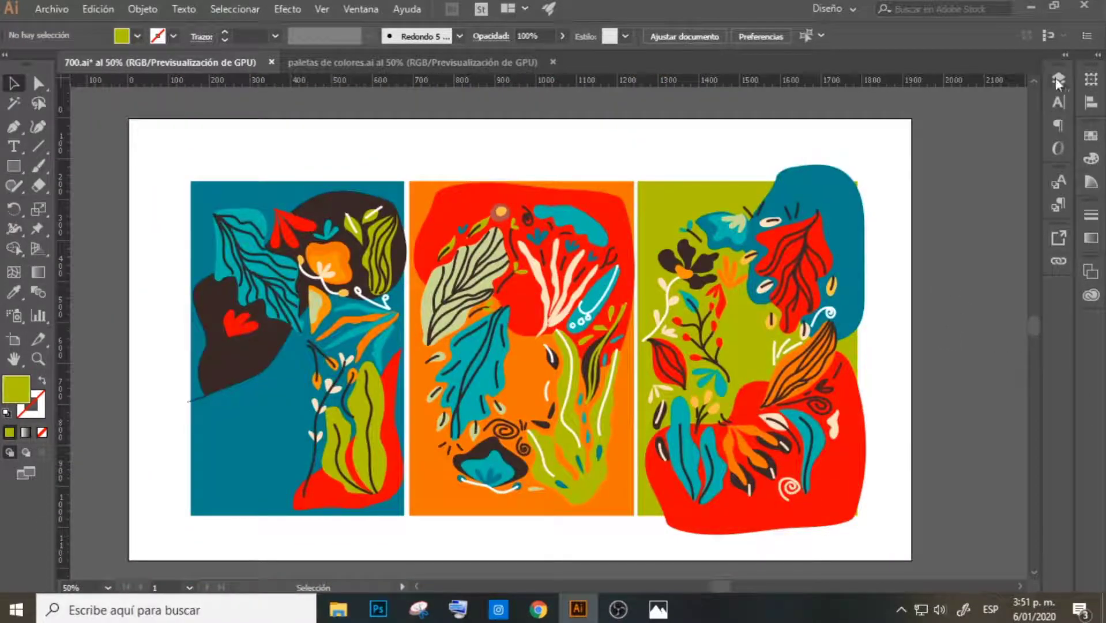
Show Capa 3 and hide the 'trazos' floral layer in the Layers panel
click(1057, 79)
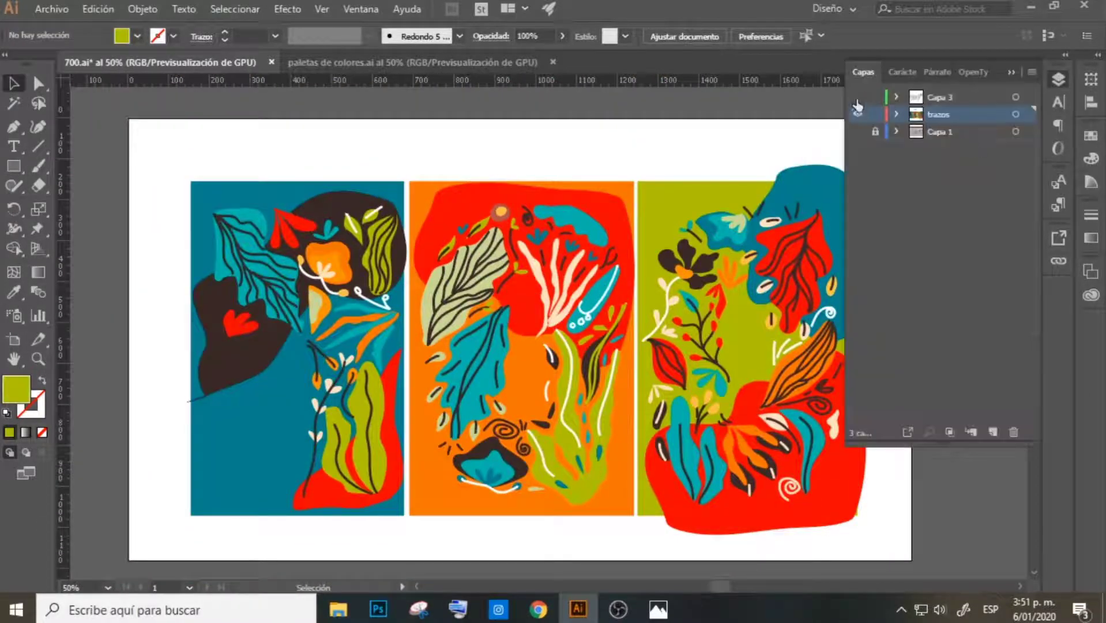
click(858, 96)
click(858, 96)
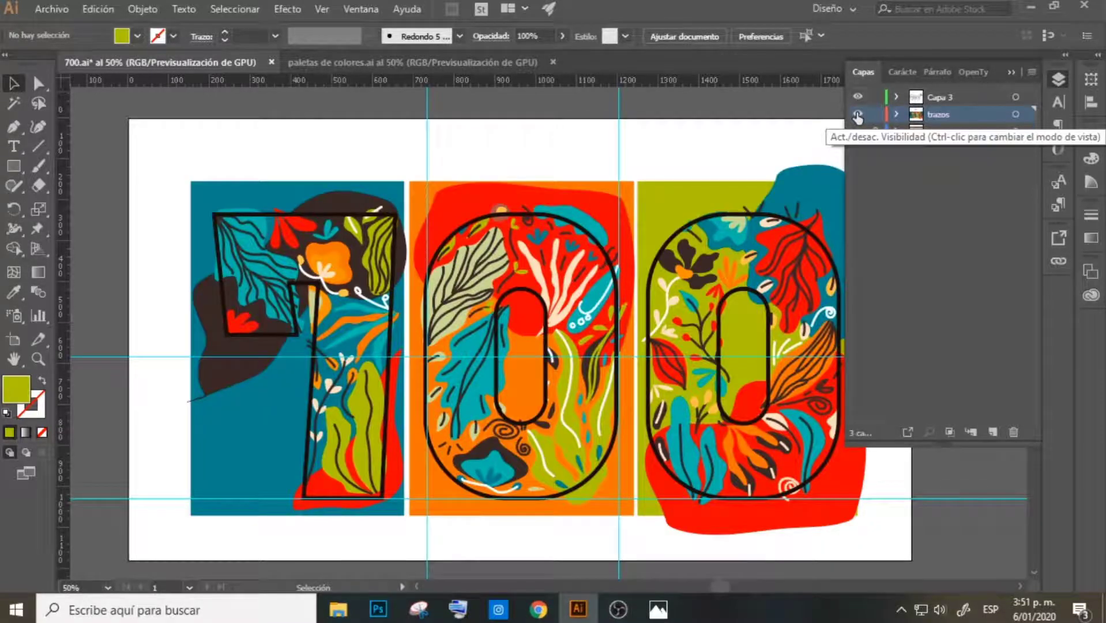
click(858, 113)
click(1058, 79)
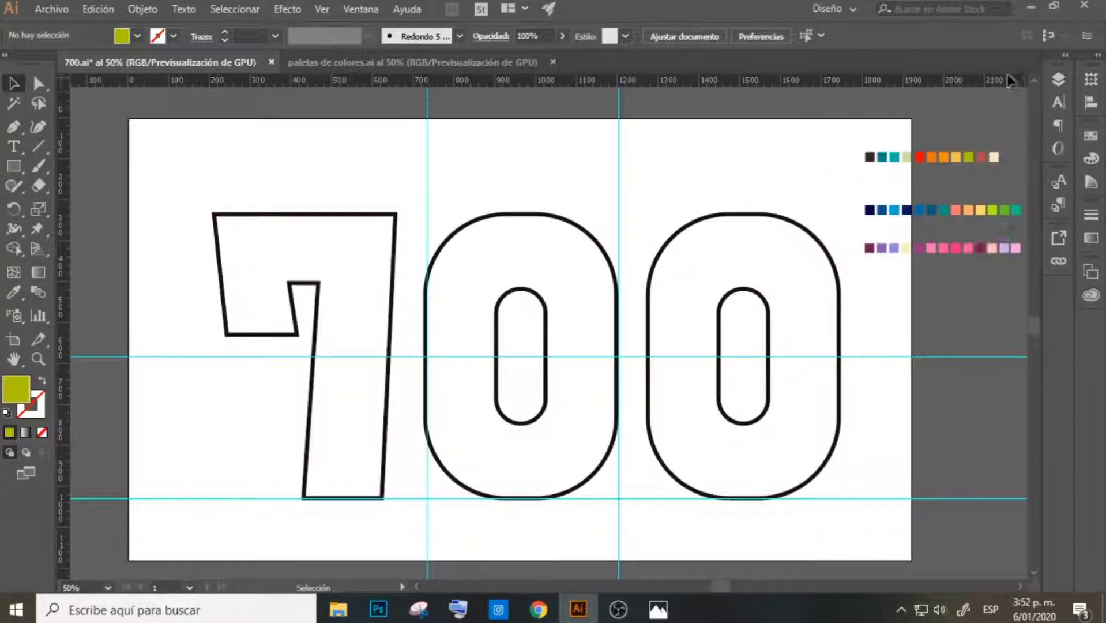
Delete the palette swatches beside the artboard
drag(991, 250, 864, 123)
scroll(923, 231, right, 3)
key(Delete)
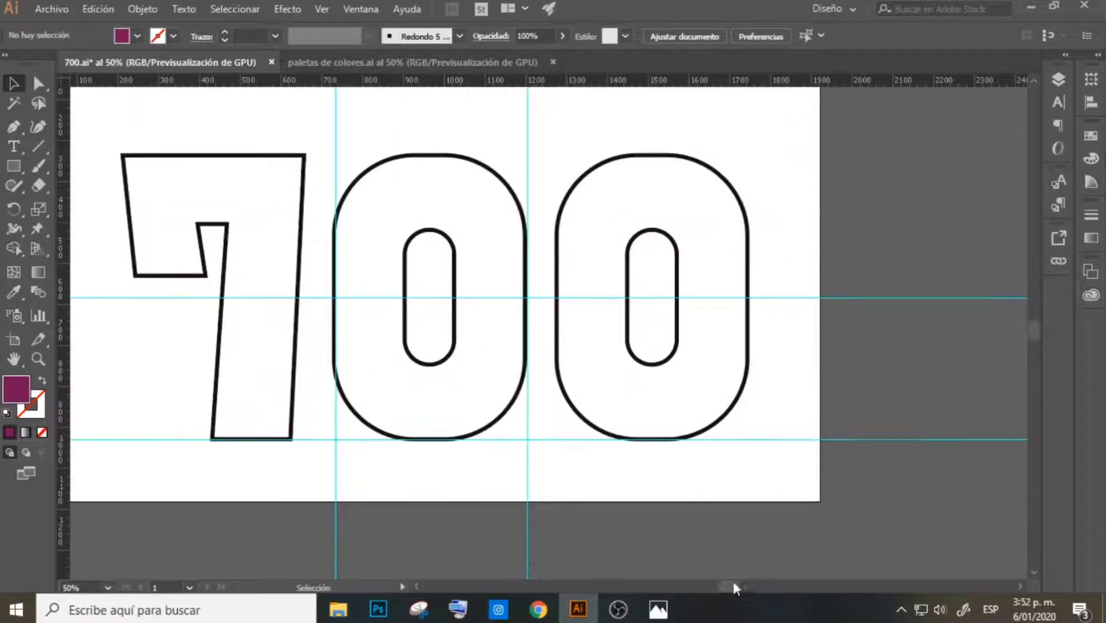
Make both zeros solid black by swapping their fill and stroke
drag(733, 580, 719, 586)
scroll(585, 490, down, 1)
drag(855, 278, 857, 279)
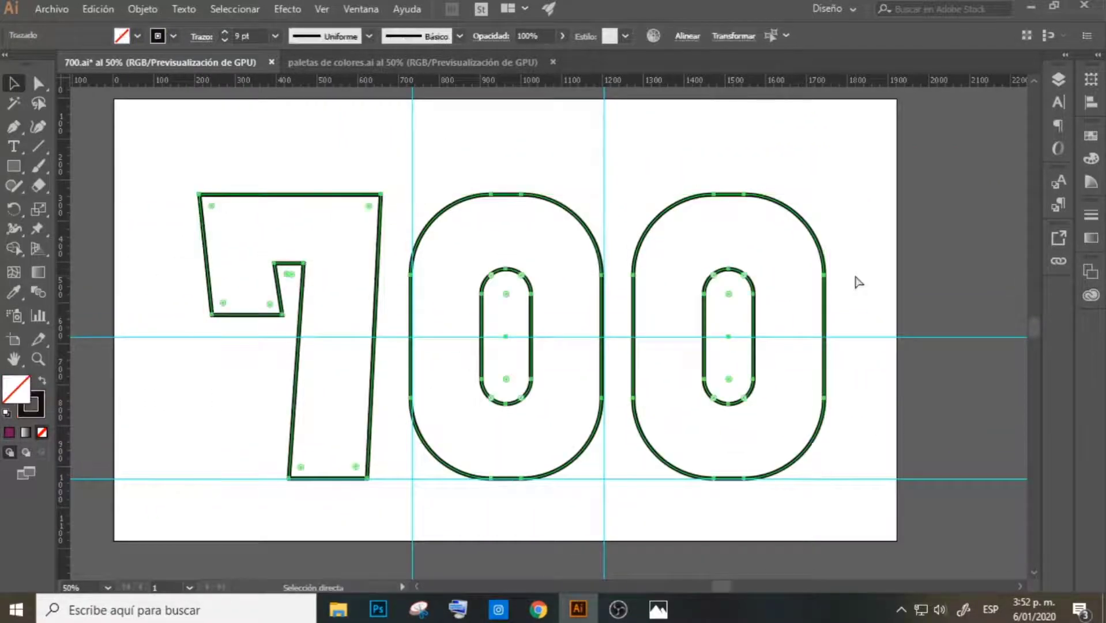
click(699, 205)
click(809, 219)
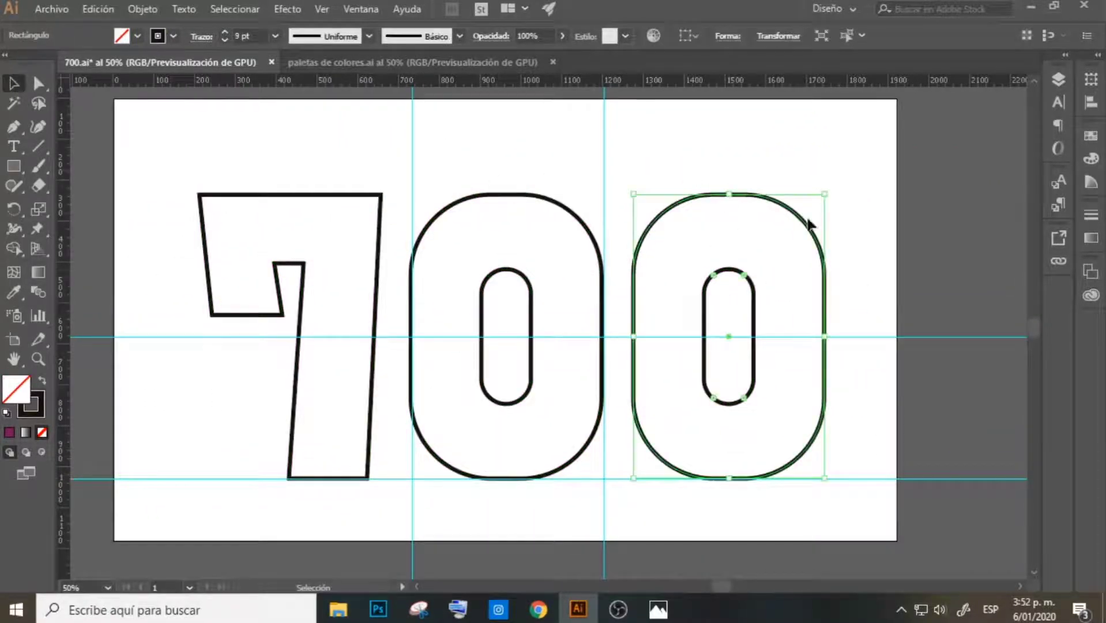
shift+click(539, 208)
click(42, 382)
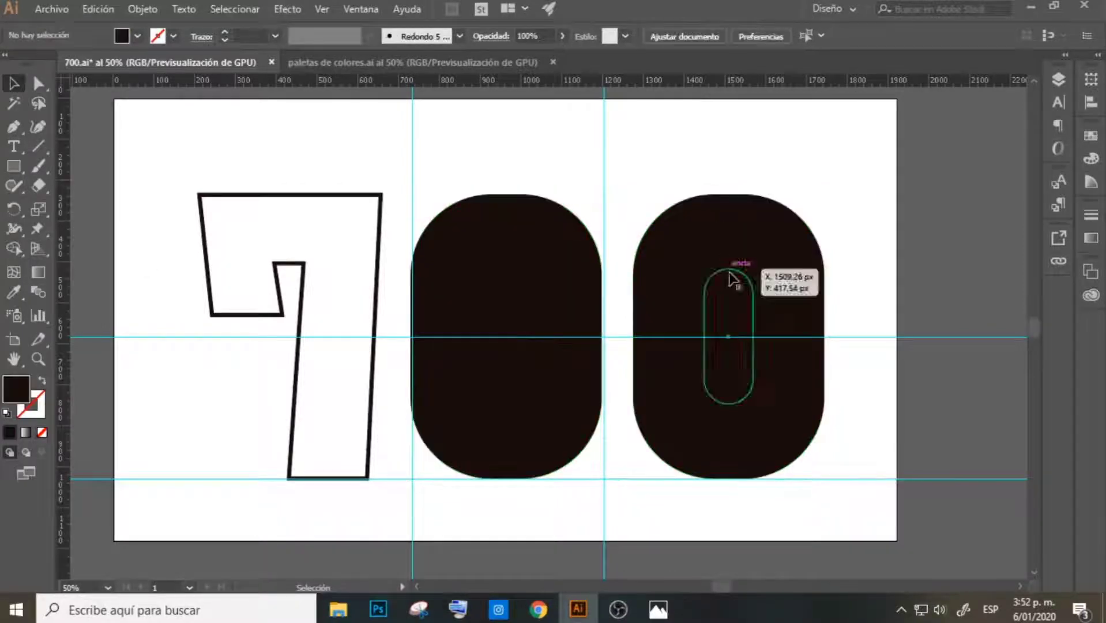
Send the right zero behind its inner oval
right_click(695, 211)
click(612, 519)
click(730, 312)
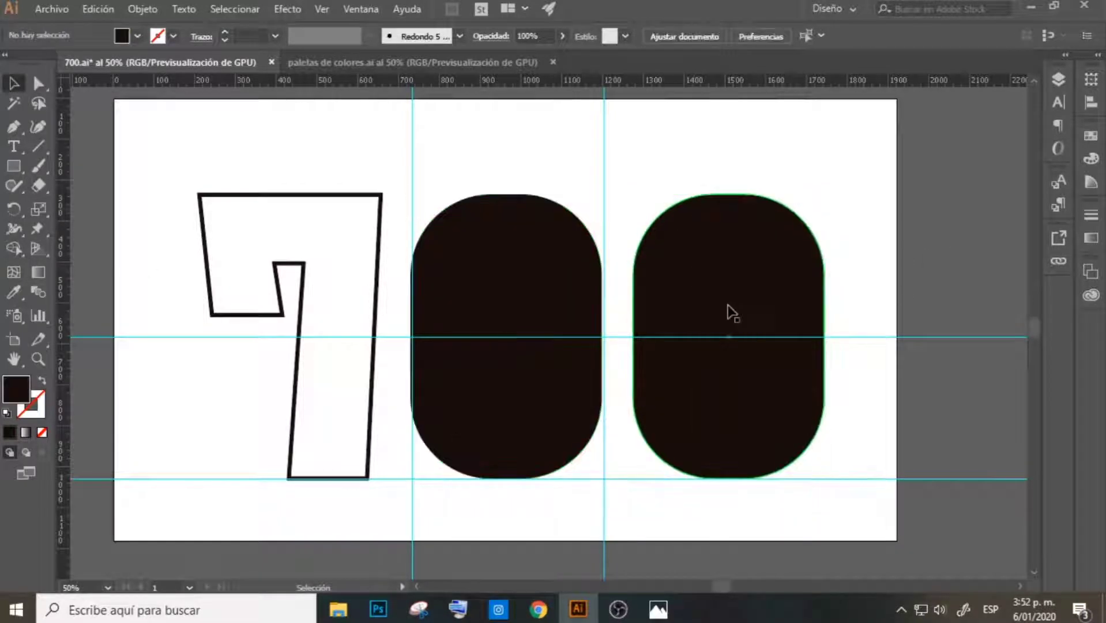
scroll(707, 288, up, 5)
scroll(750, 283, down, 6)
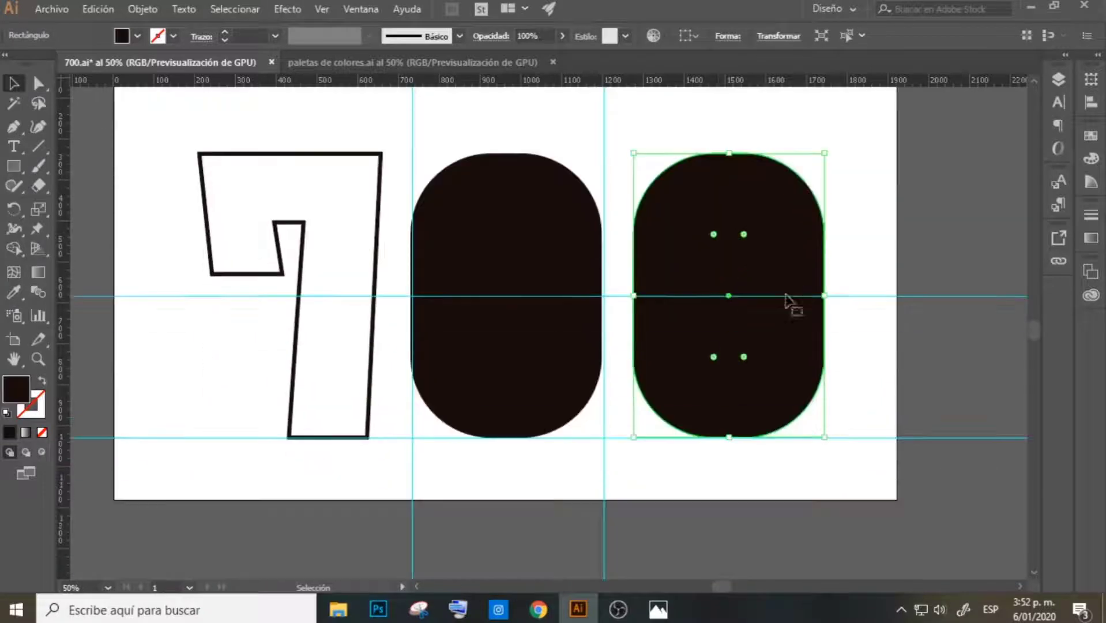
key(ctrl+shift+a)
Cut the inner oval out of the right zero with Pathfinder Minus Front
right_click(707, 178)
mouse_move(757, 434)
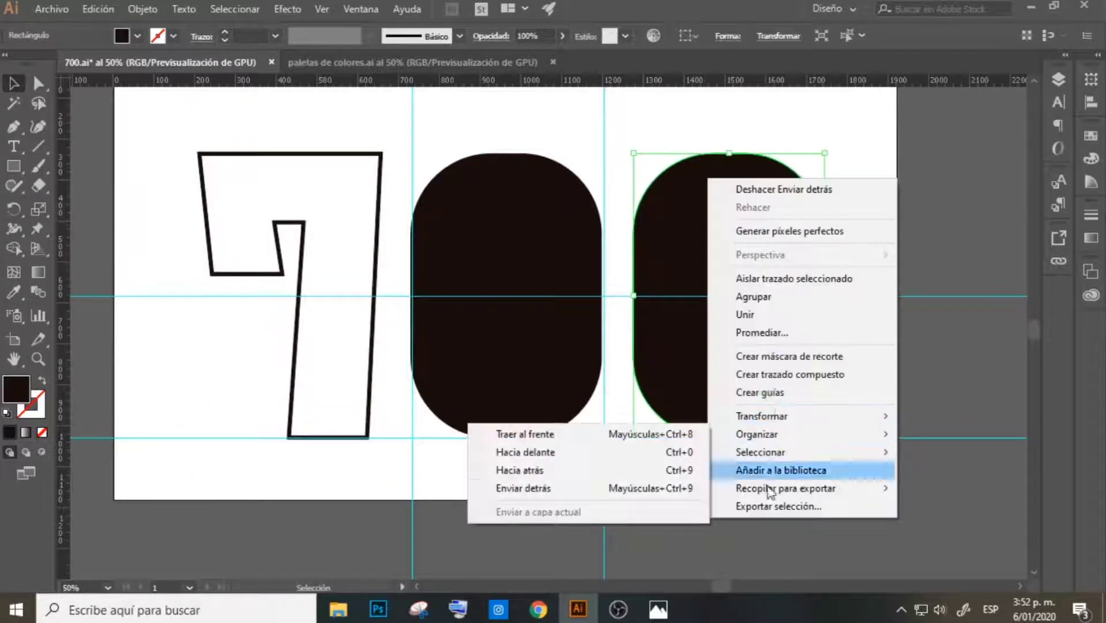
click(776, 291)
shift+click(755, 287)
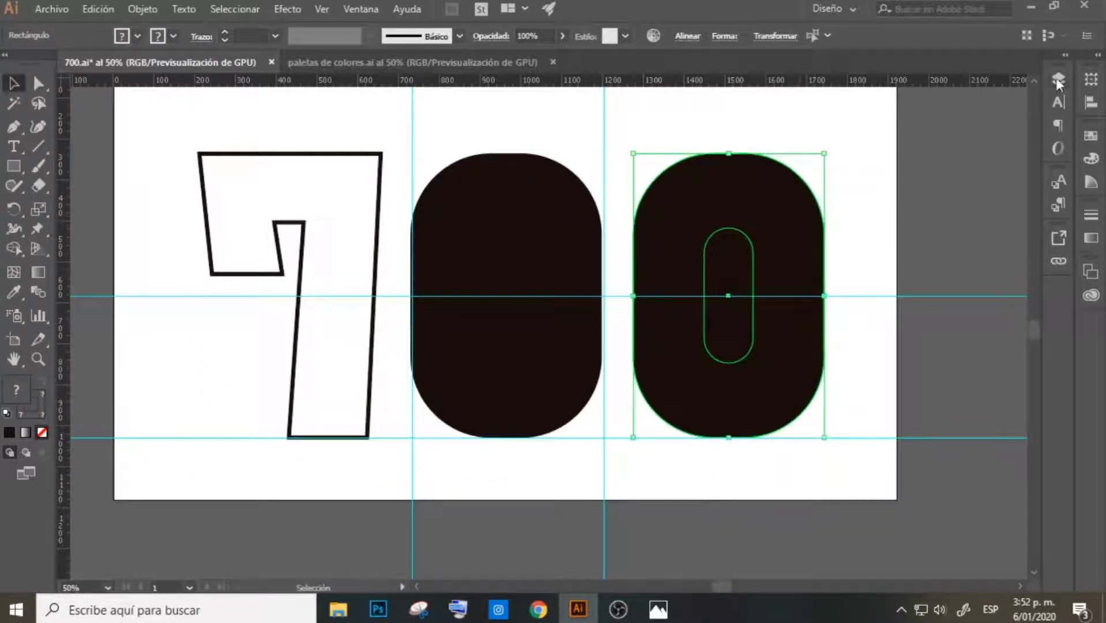
click(359, 8)
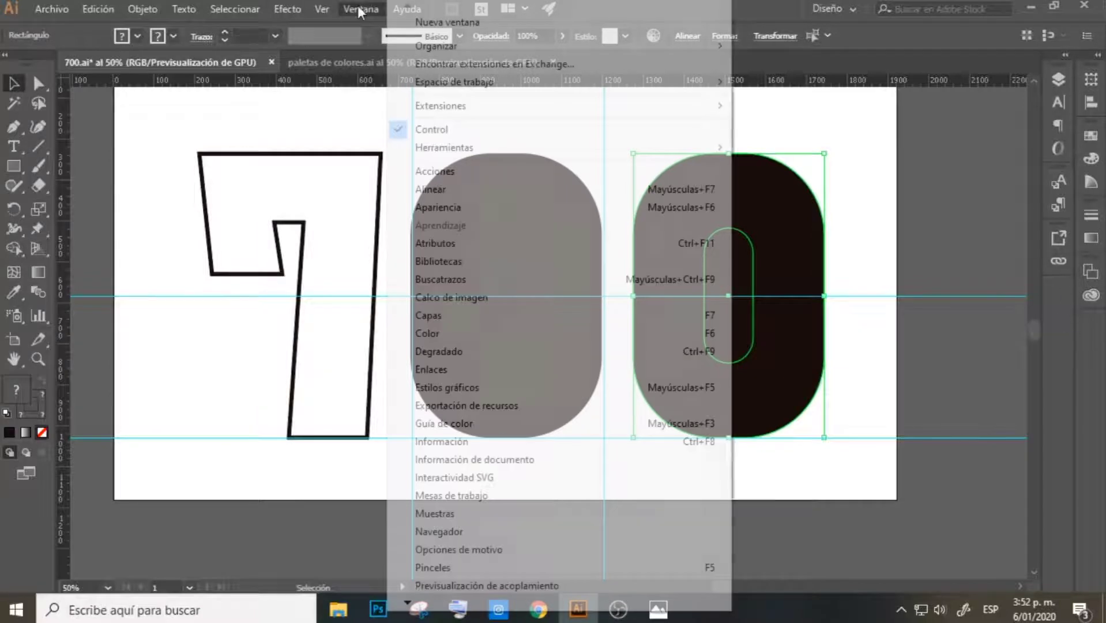
click(455, 243)
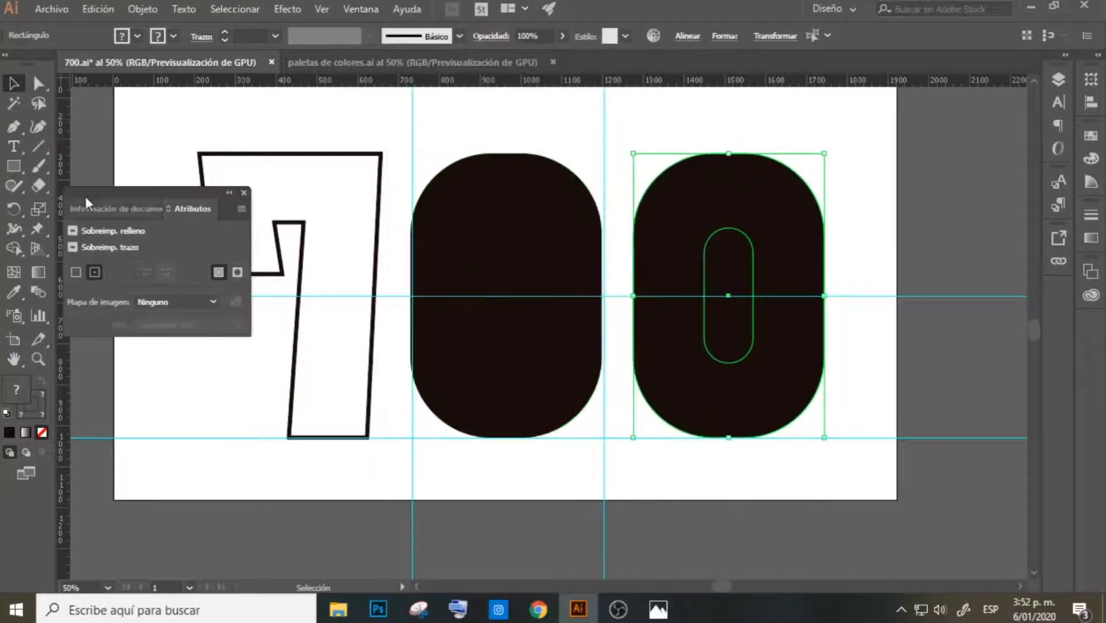
key(ctrl+shift+F9)
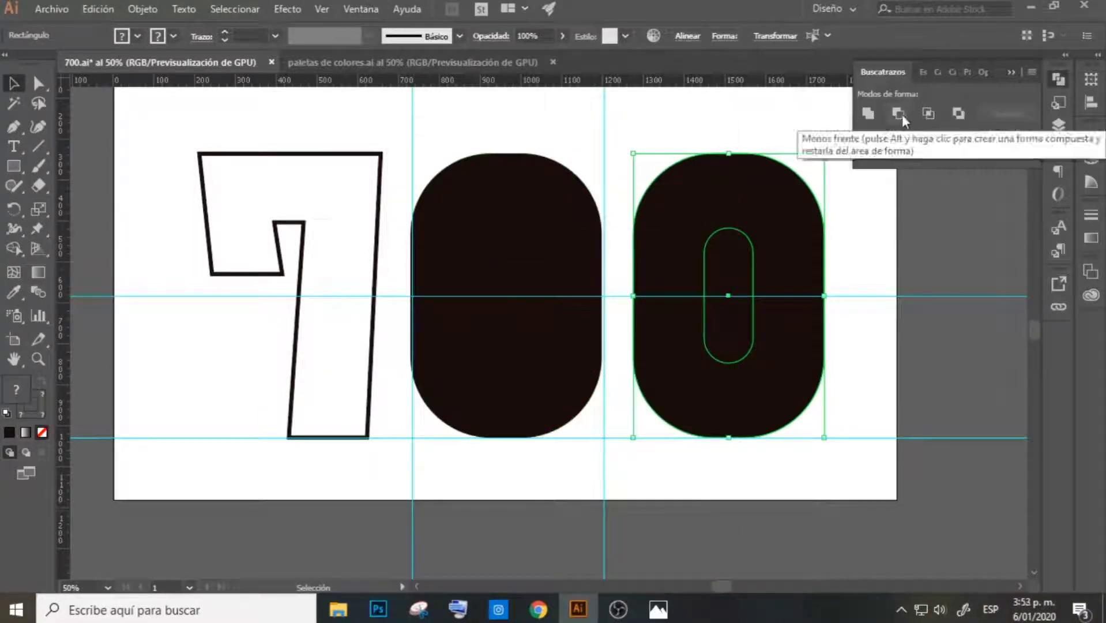
click(902, 114)
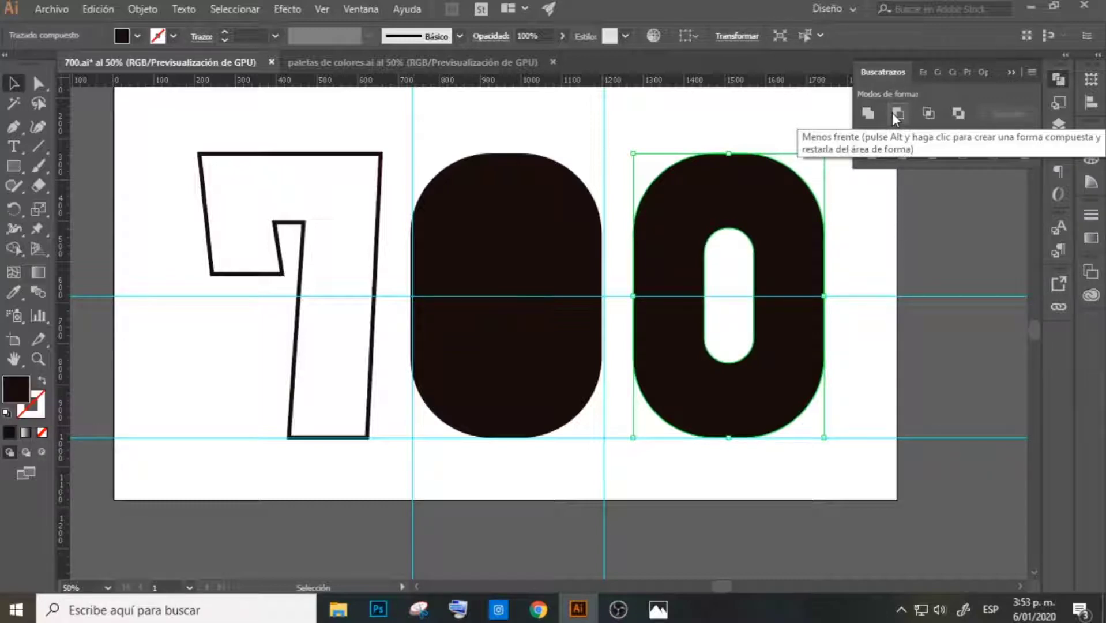
Send the middle zero to the back and cut out its inner oval with Minus Front
click(617, 219)
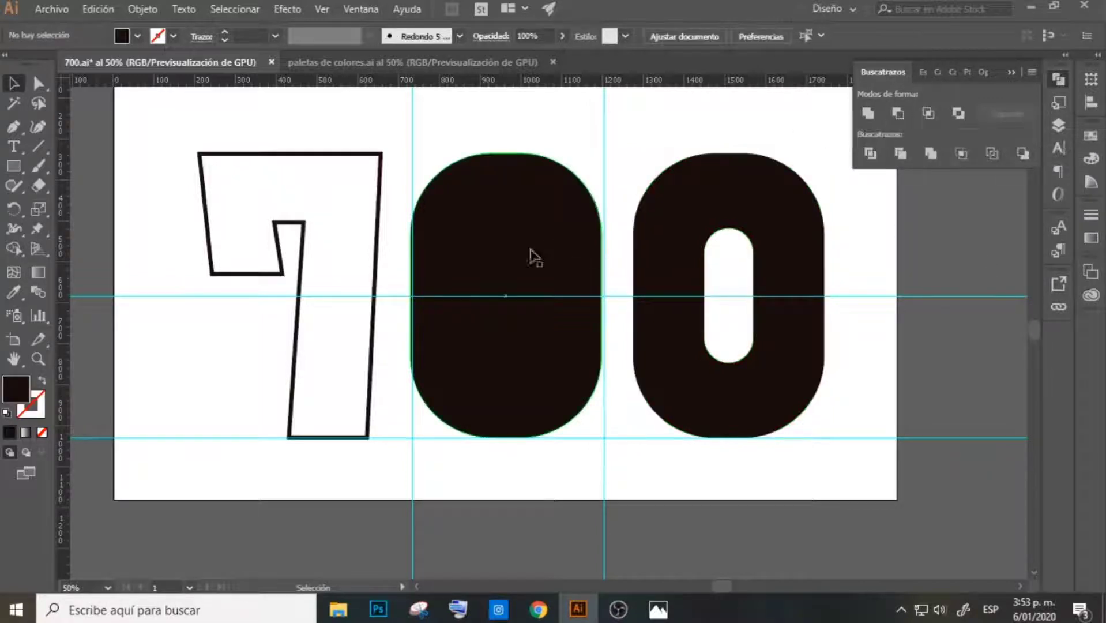
right_click(487, 176)
click(946, 338)
click(508, 179)
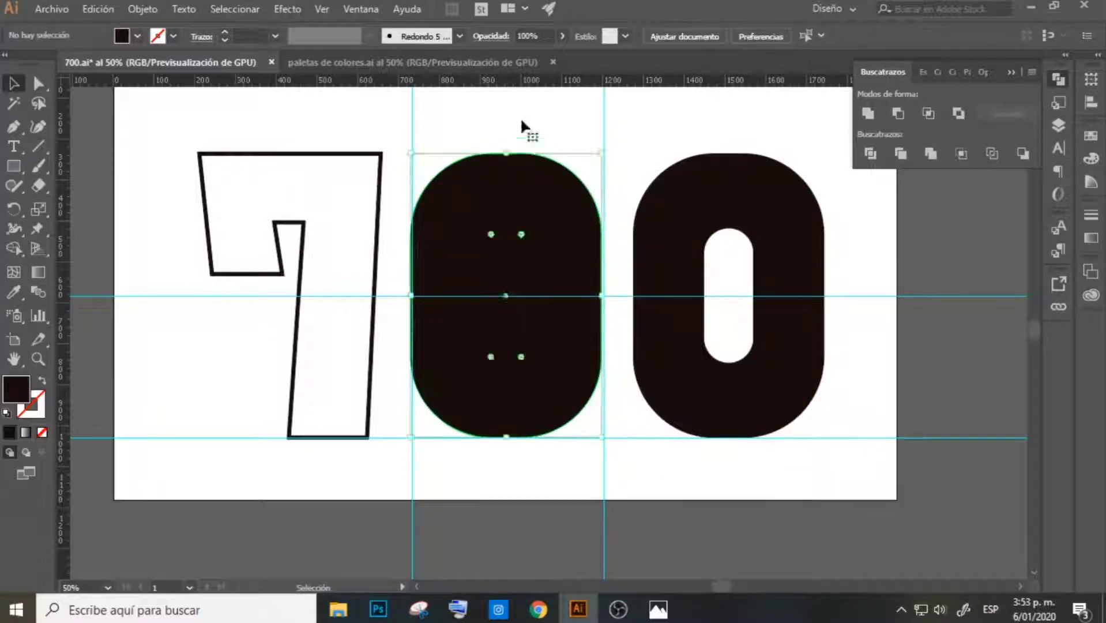
right_click(535, 185)
click(771, 492)
click(528, 490)
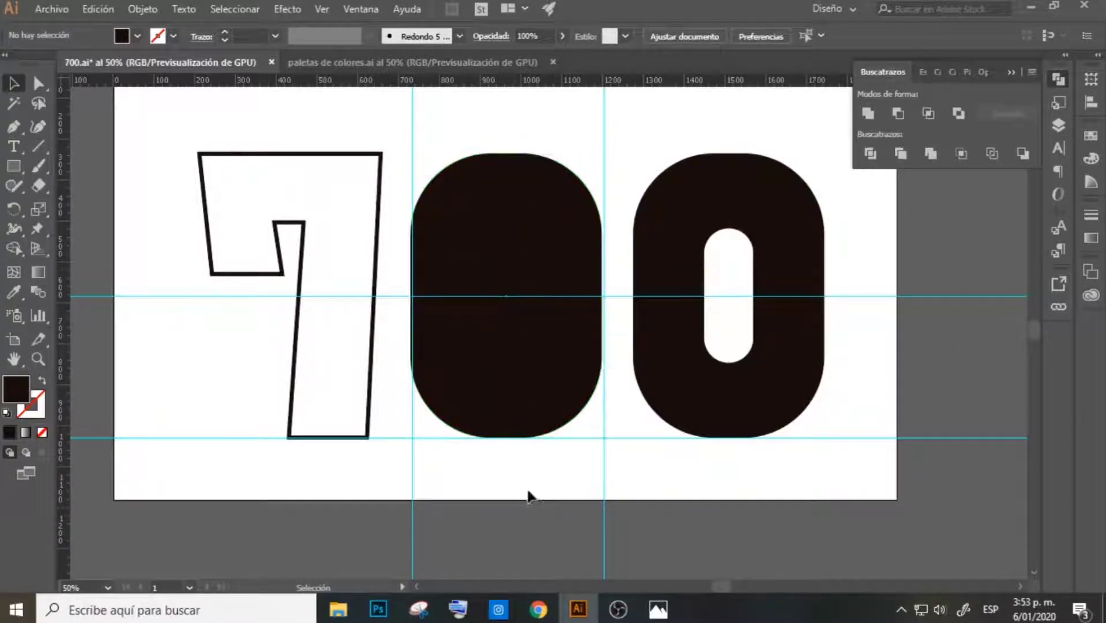
click(519, 403)
click(898, 113)
Make the 7 solid black by swapping fill and stroke, then zoom out
click(855, 436)
click(289, 154)
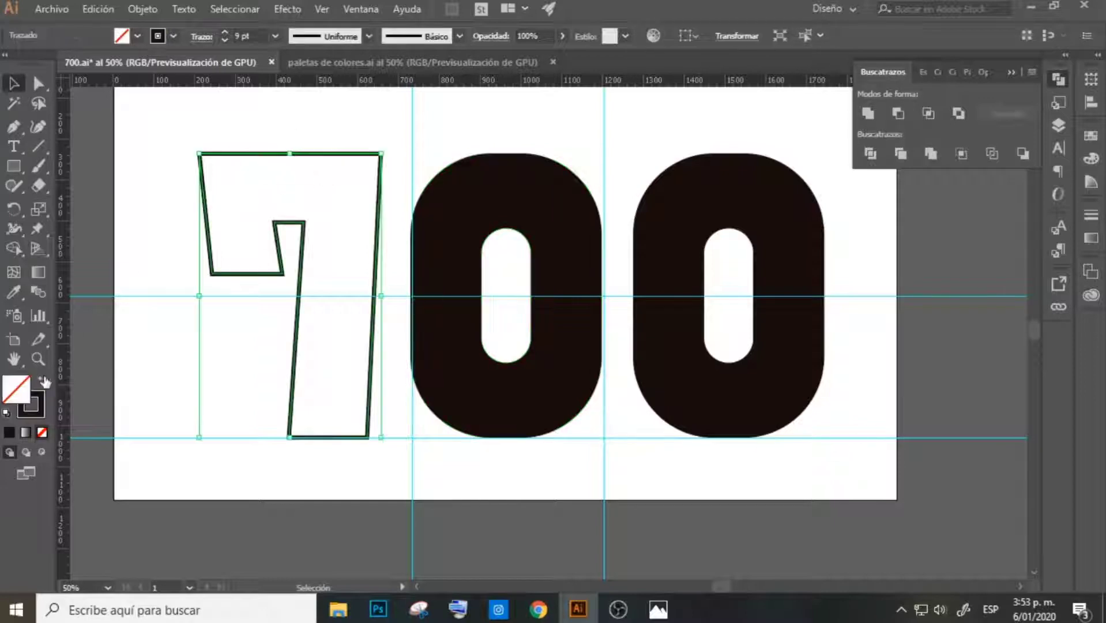
click(43, 380)
click(747, 523)
key(ctrl+minus)
key(ctrl+minus)
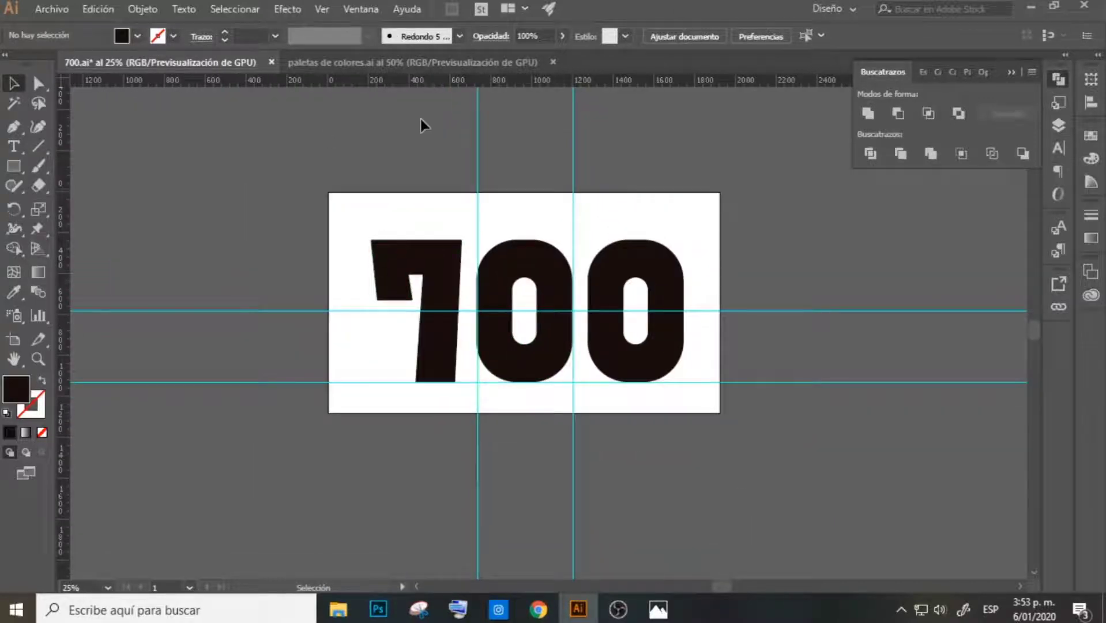
Draw a rectangle covering the whole artboard and send it behind the 700
scroll(421, 124, up, 1)
mouse_move(365, 252)
mouse_down()
mouse_move(661, 309)
mouse_move(343, 173)
mouse_up()
key(a)
key(ctrl+z)
scroll(742, 395, up, 3)
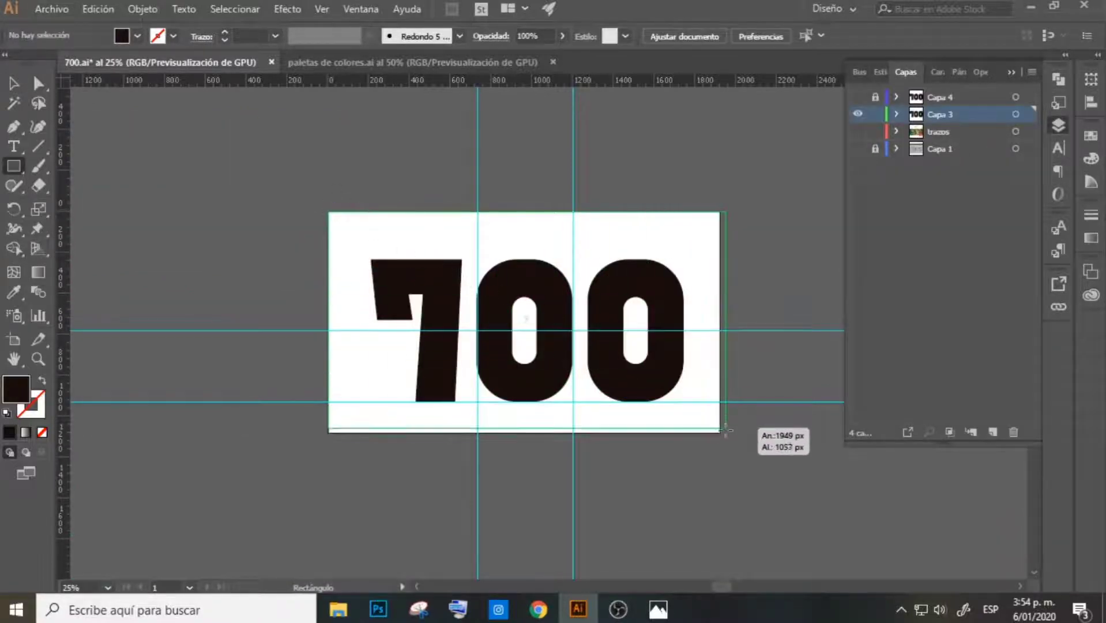
drag(327, 209, 725, 436)
click(14, 85)
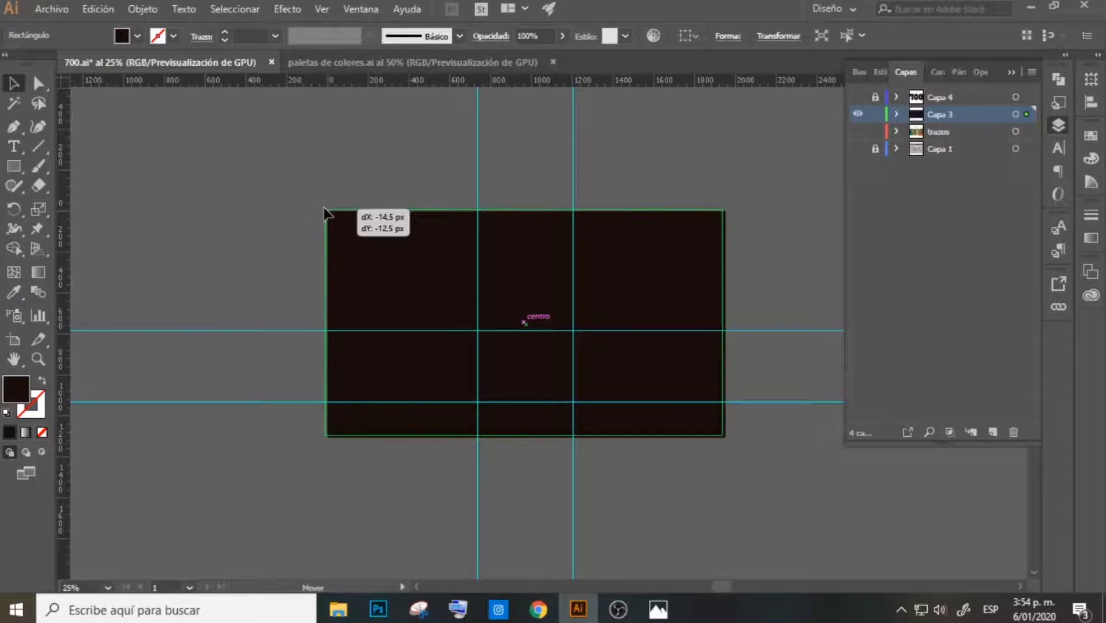
drag(337, 213, 335, 210)
right_click(695, 282)
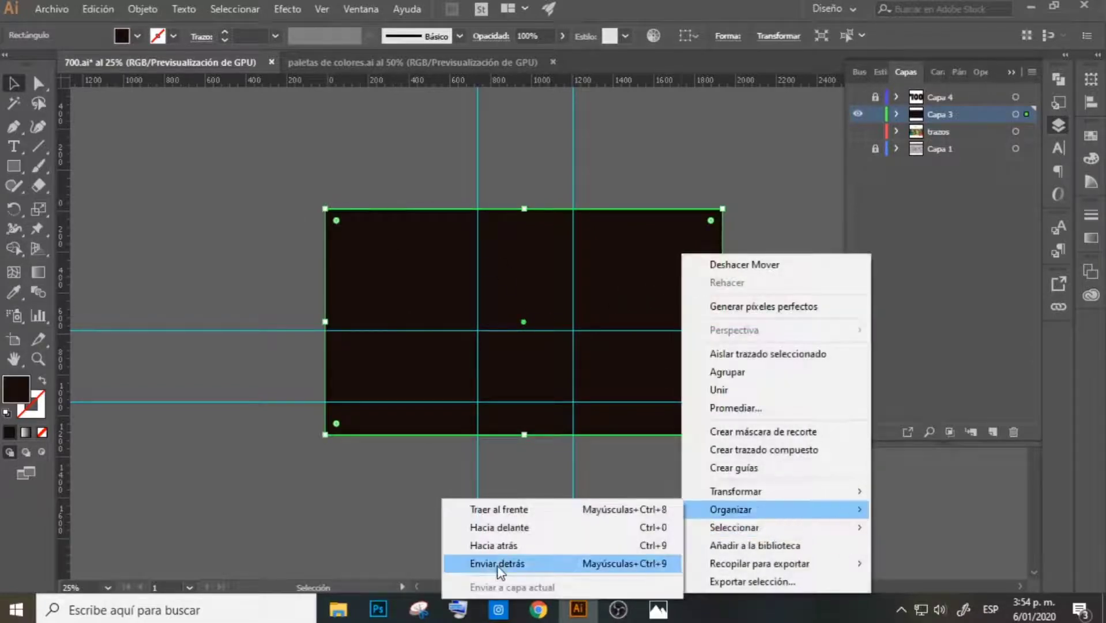
click(496, 562)
click(205, 327)
Fill the background rectangle with white (#ffffff)
double_click(26, 392)
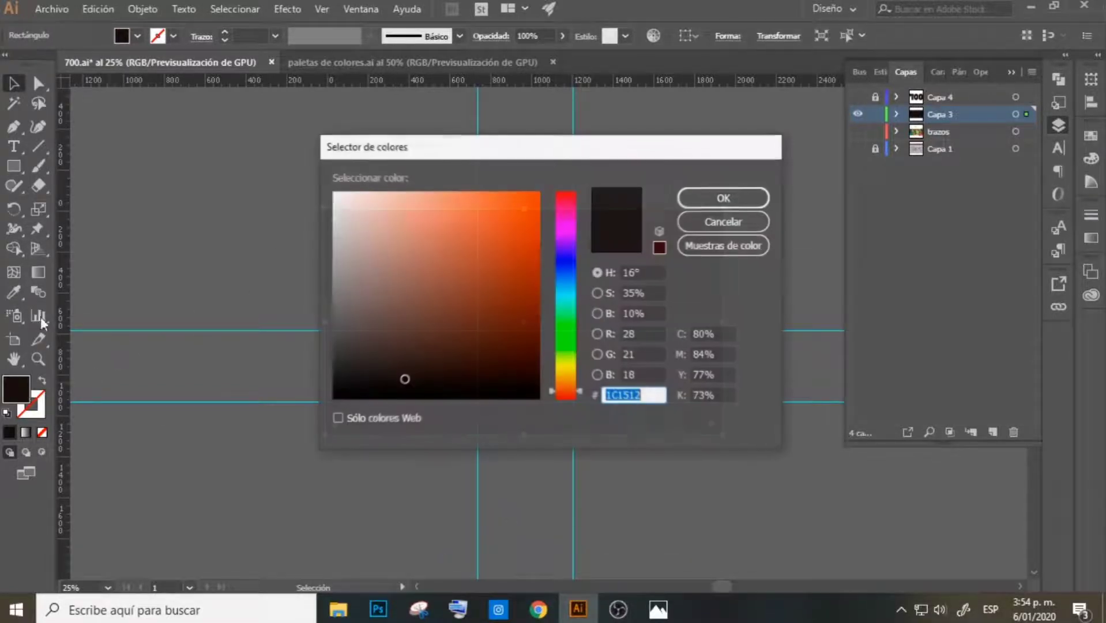
text(ffffff)
click(695, 202)
click(764, 263)
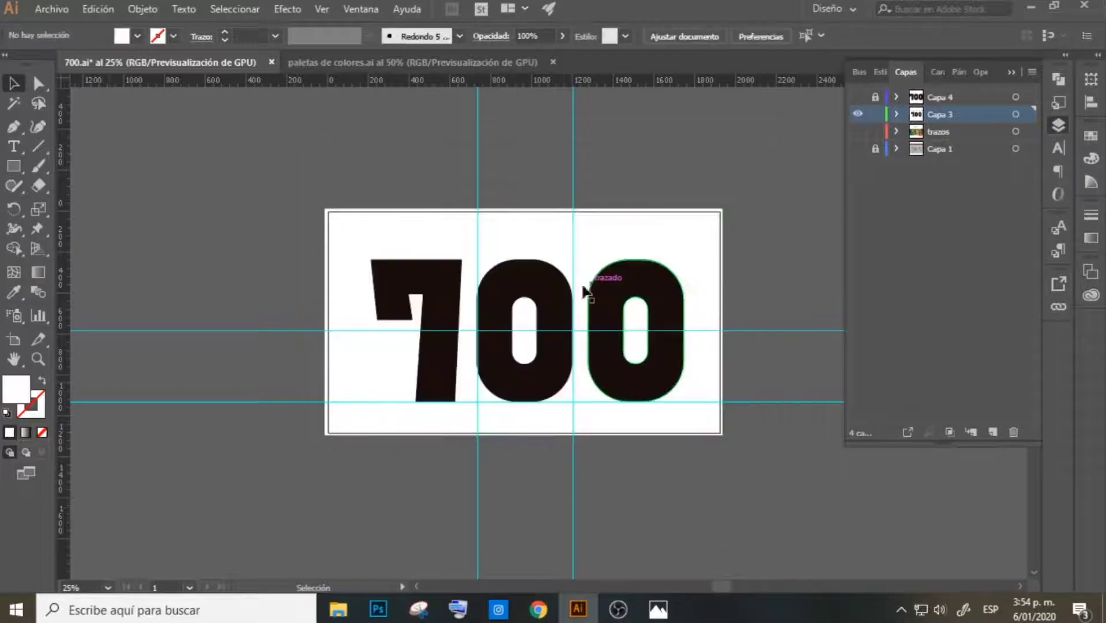
Cut the 700 numerals out of the white rectangle with Pathfinder
click(568, 309)
shift+click(613, 287)
shift+click(432, 308)
right_click(457, 296)
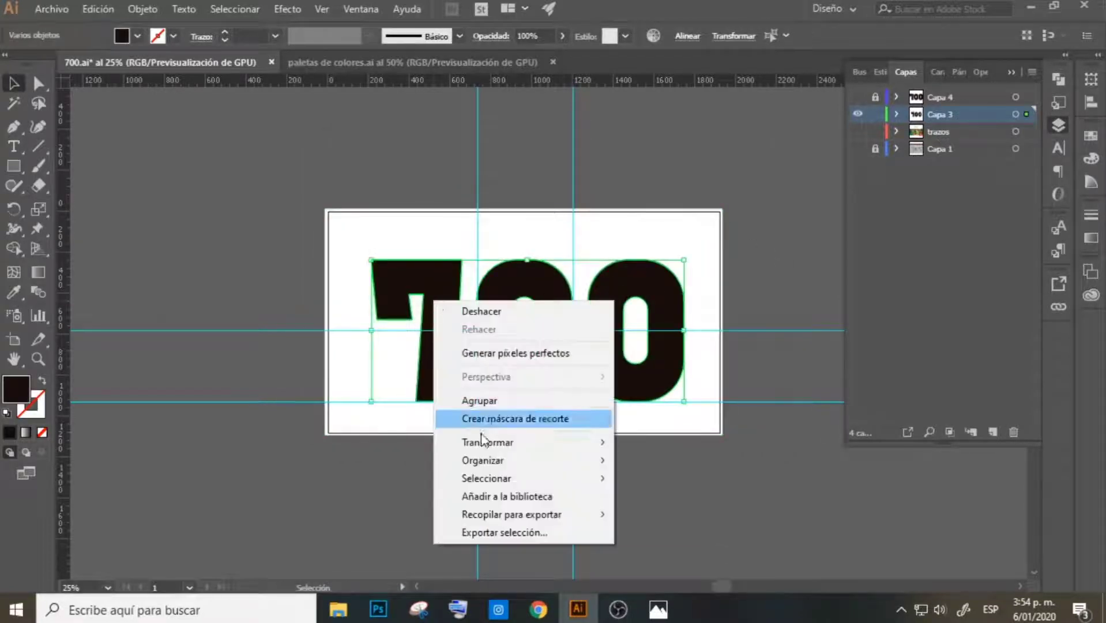
key(Escape)
shift+click(639, 241)
click(1057, 81)
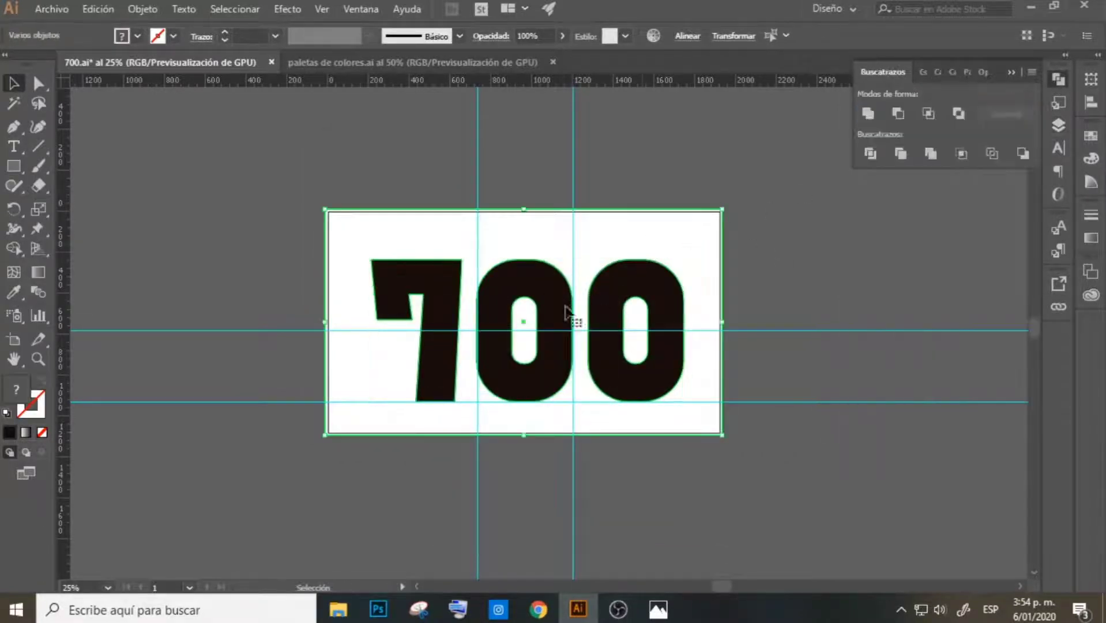
key(z)
click(552, 316)
click(899, 113)
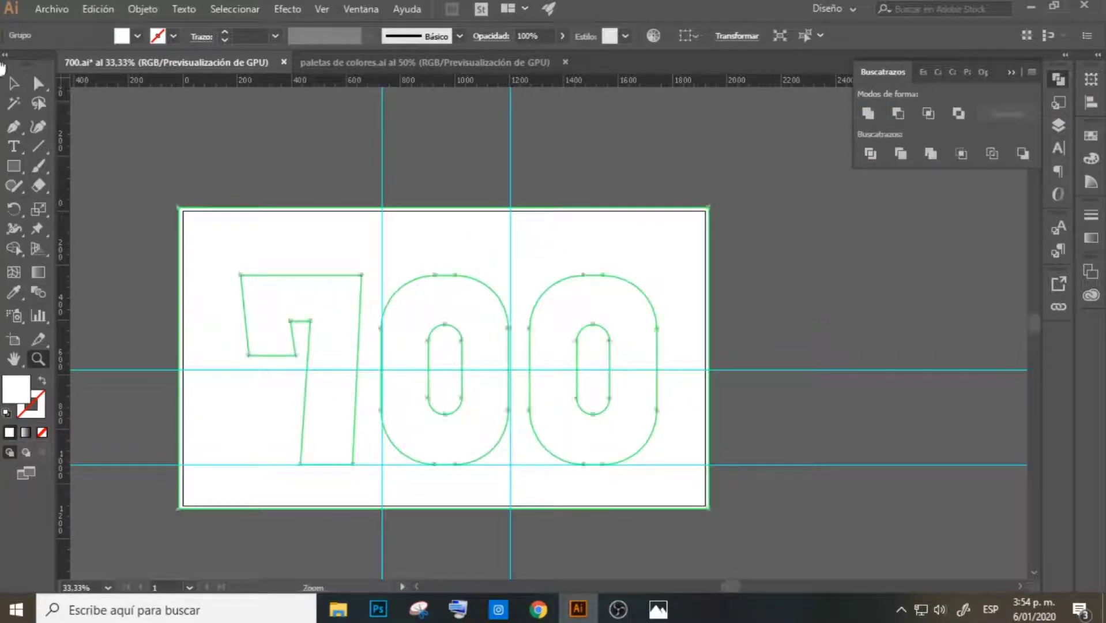
Make the 'trazos' floral layer visible again and deselect
key(v)
click(1058, 125)
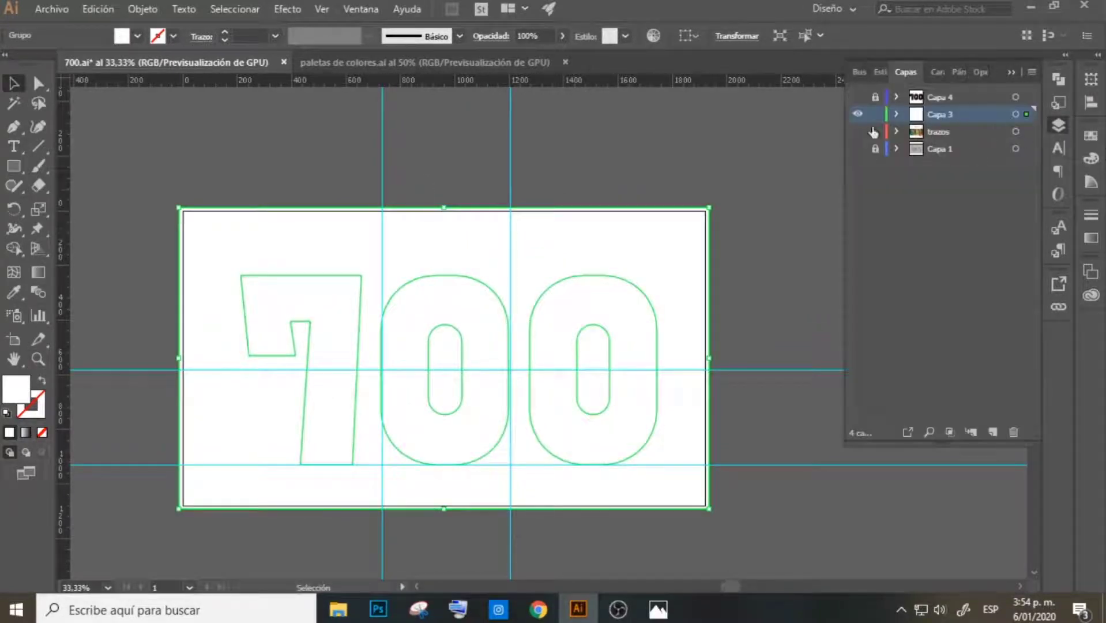
click(858, 132)
click(762, 248)
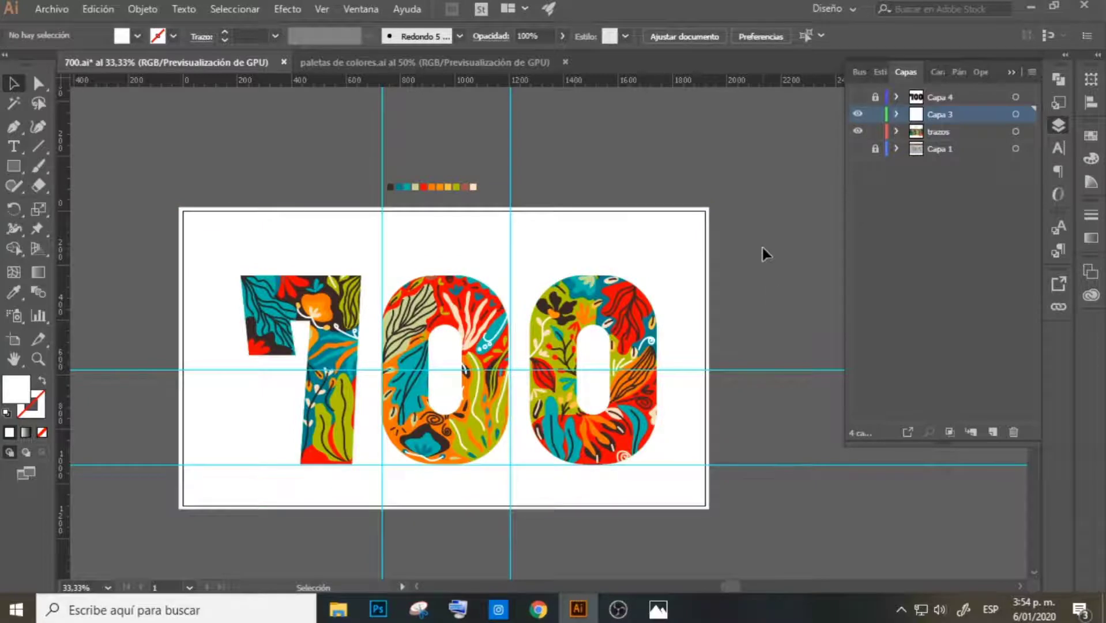
Zoom the artwork to 50% and hide the cyan guides via View > Guides
drag(718, 587, 700, 587)
click(678, 241)
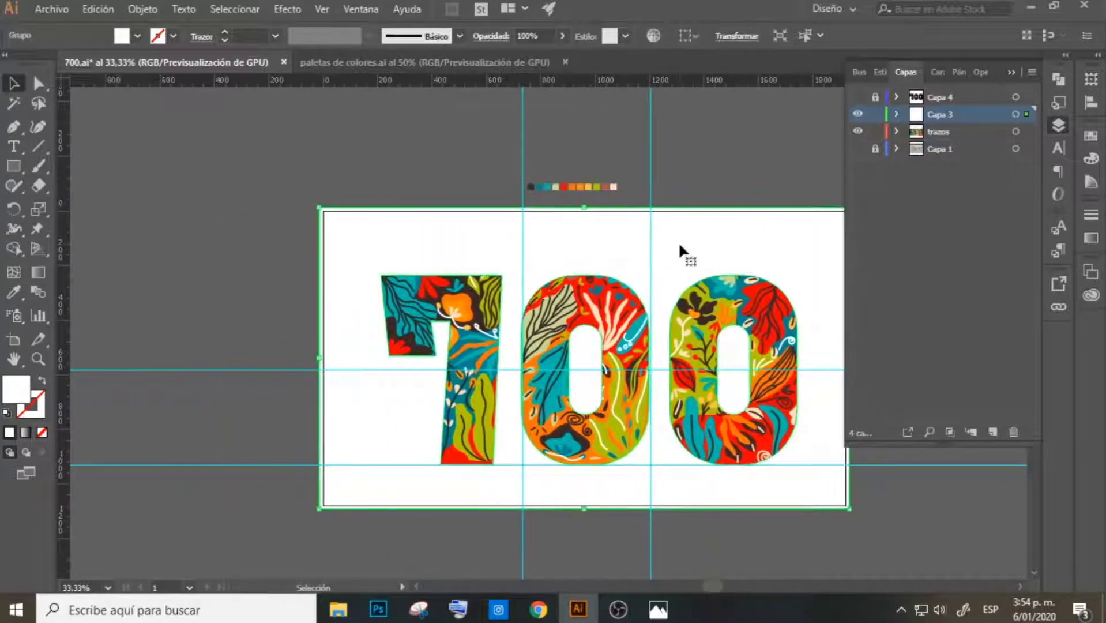
key(z)
click(669, 375)
click(322, 8)
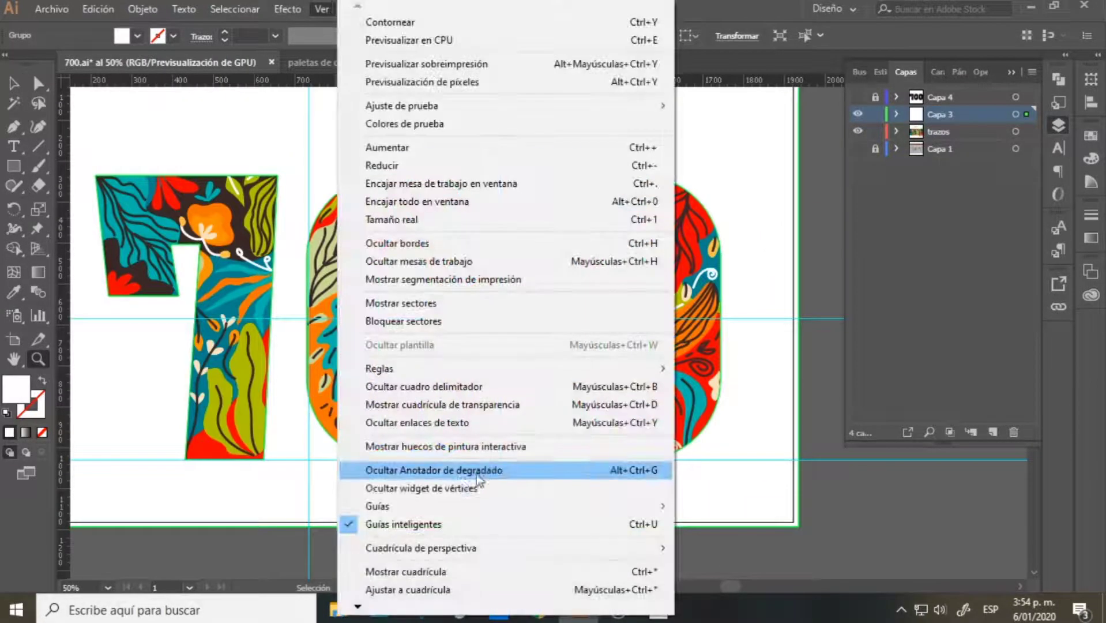
click(463, 489)
click(322, 8)
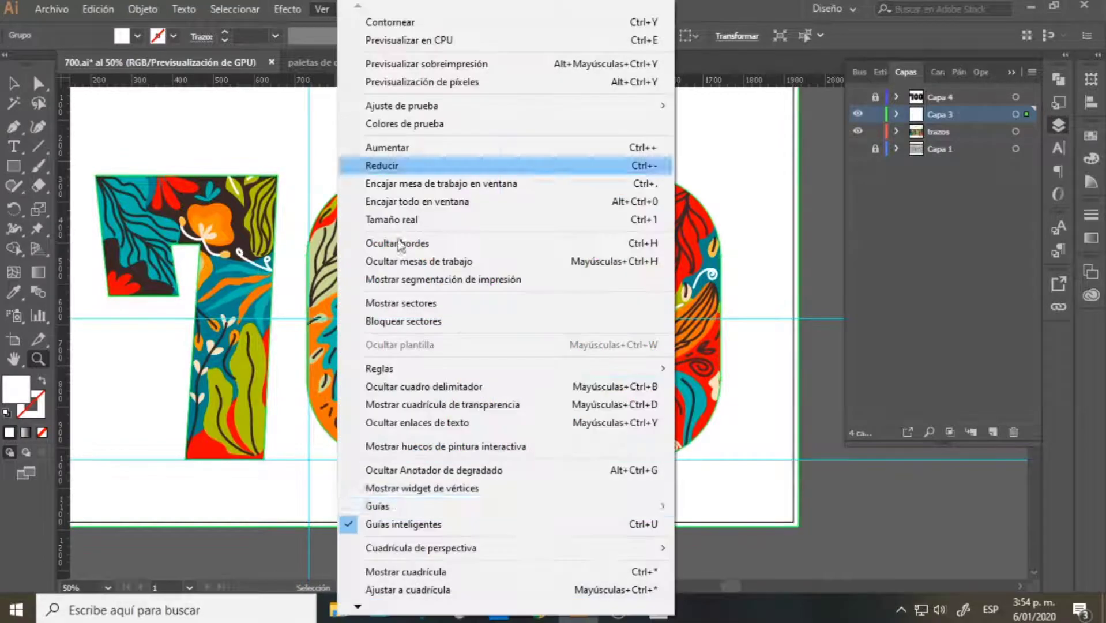
click(539, 523)
click(322, 9)
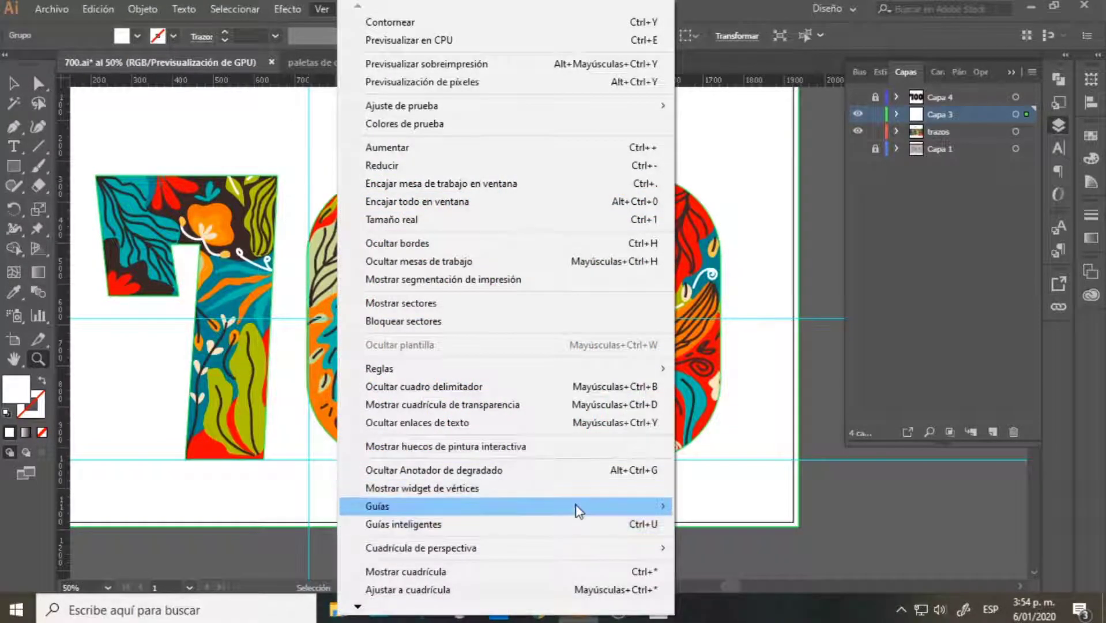
click(576, 524)
click(323, 8)
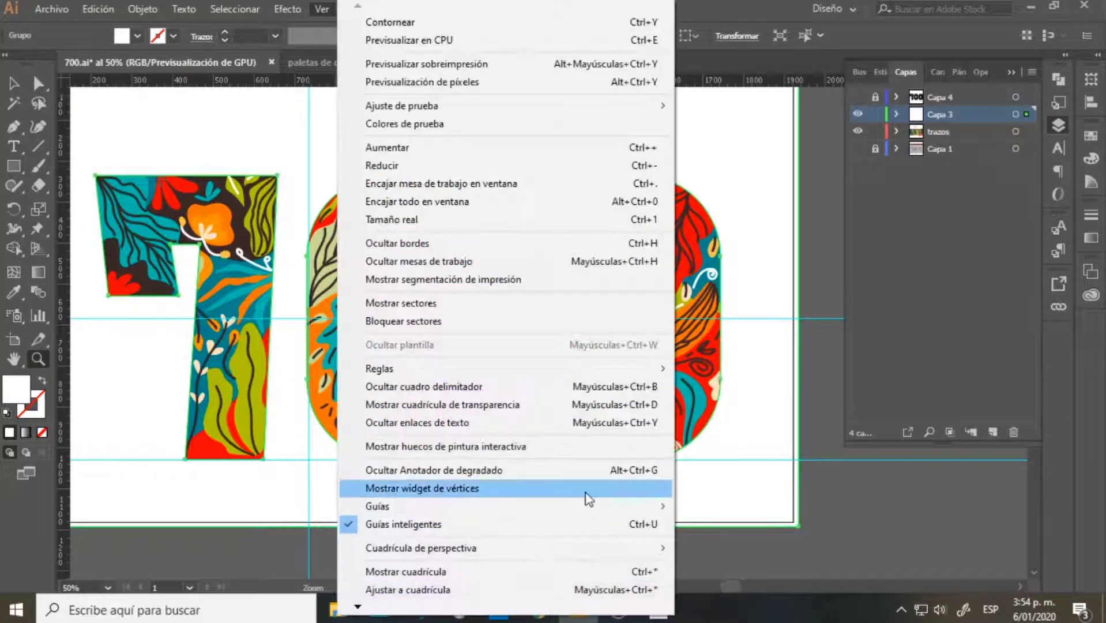
click(711, 507)
Select the whole 700 artwork group with the Selection tool
drag(731, 587, 723, 587)
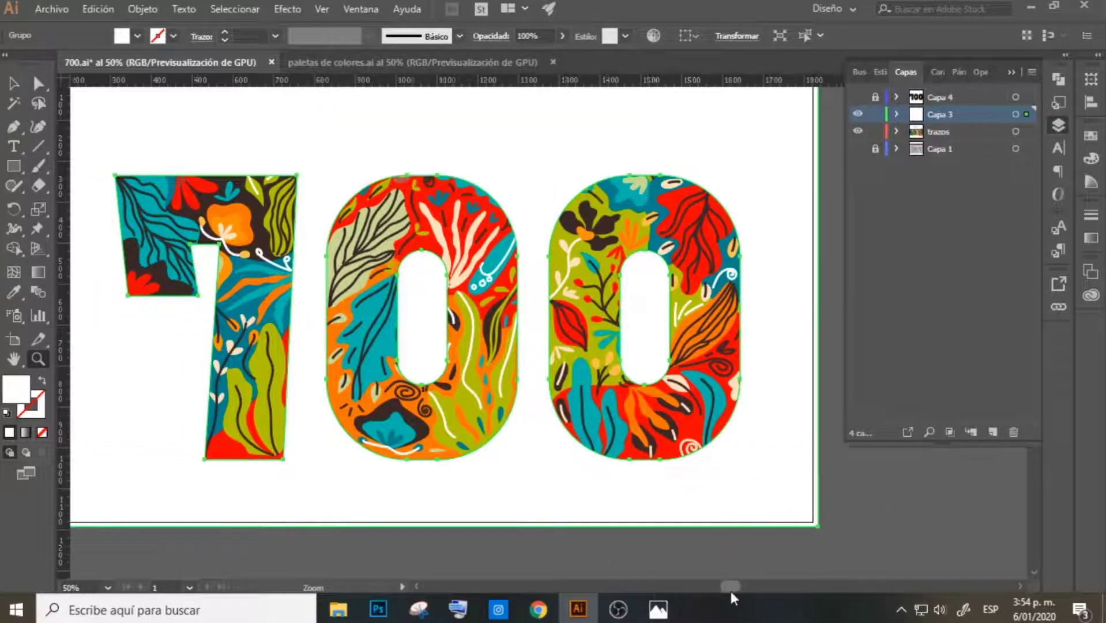
scroll(798, 465, up, 2)
click(13, 85)
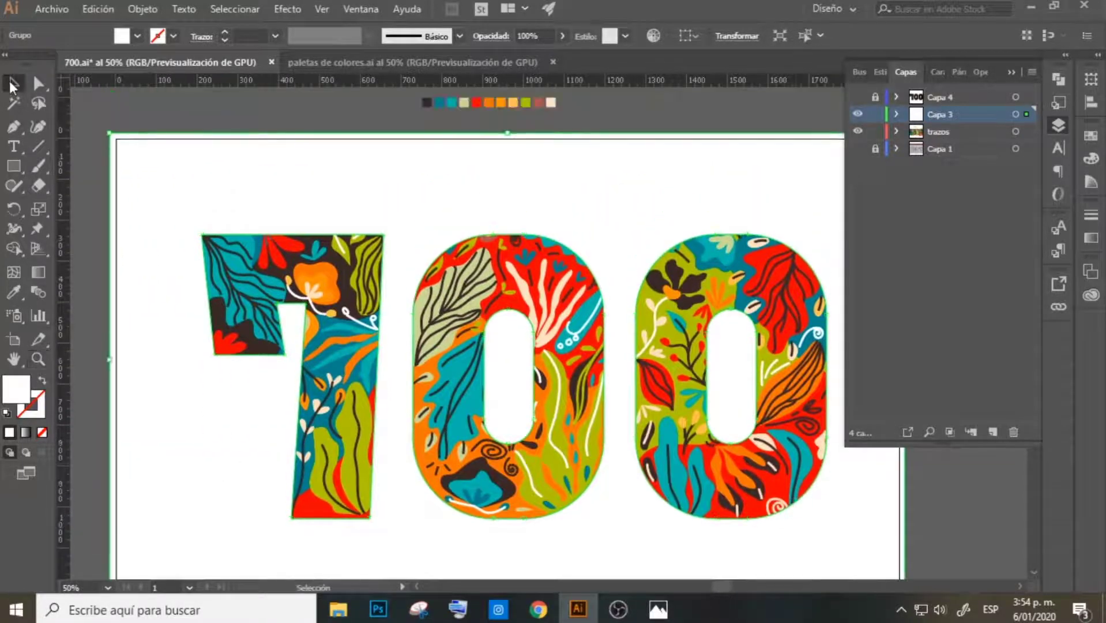
click(963, 393)
scroll(963, 393, down, 2)
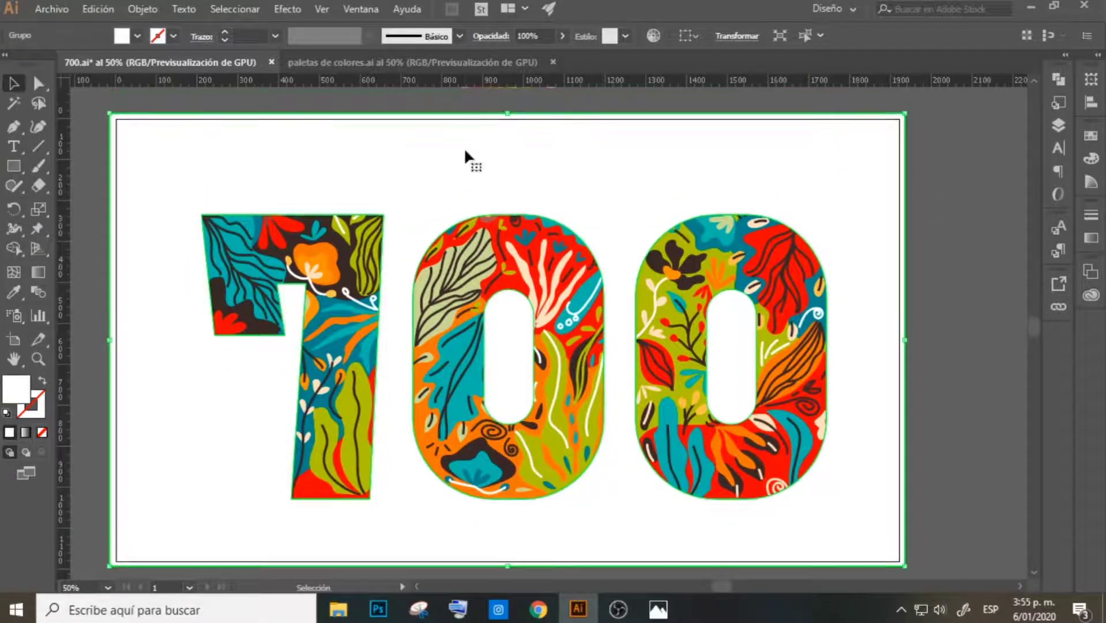
click(378, 168)
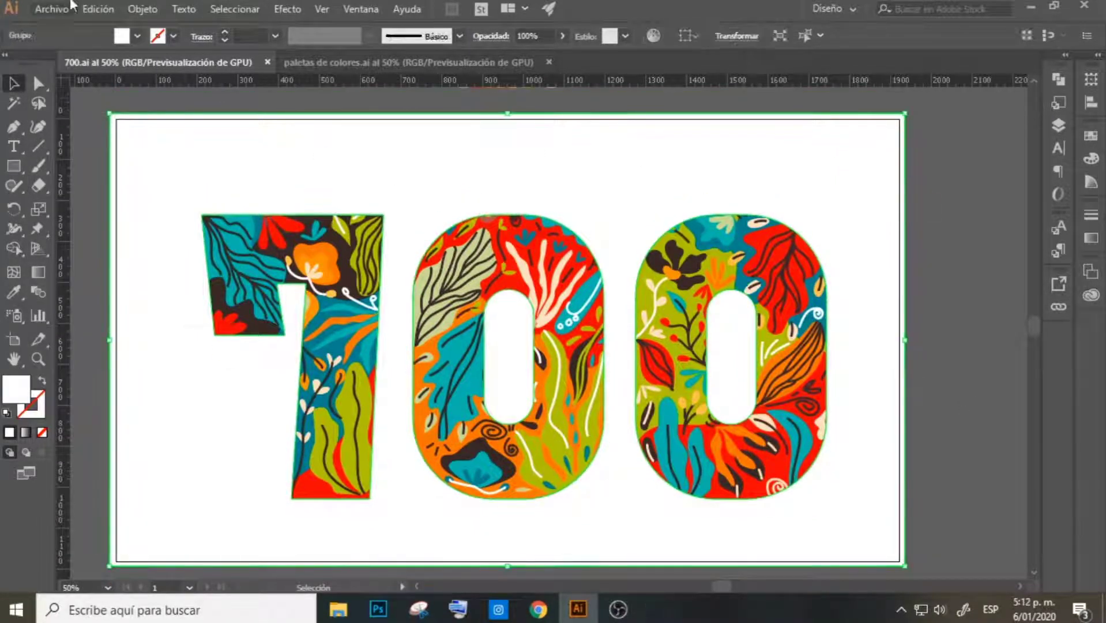
Add a Drop Shadow effect to the group with a 7 px blur
click(284, 9)
mouse_move(345, 167)
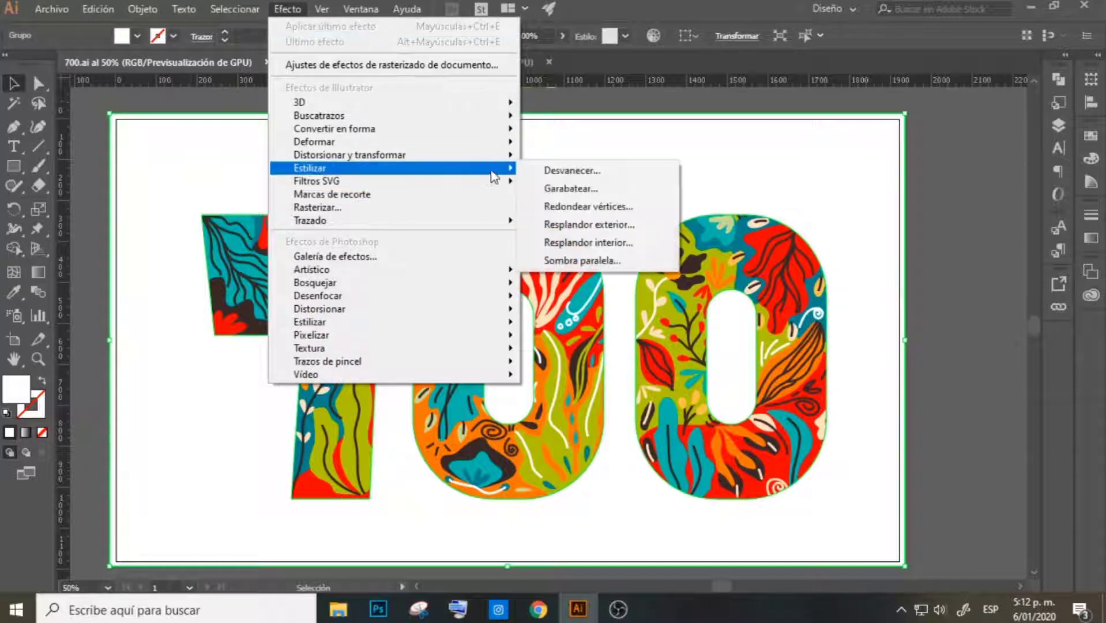
click(602, 262)
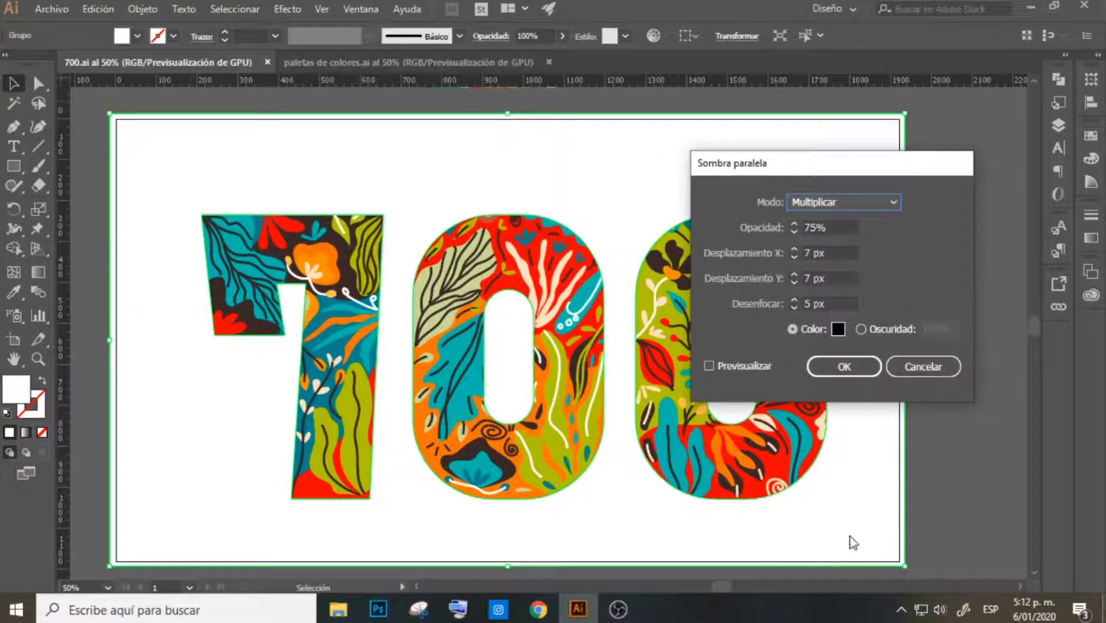
click(759, 387)
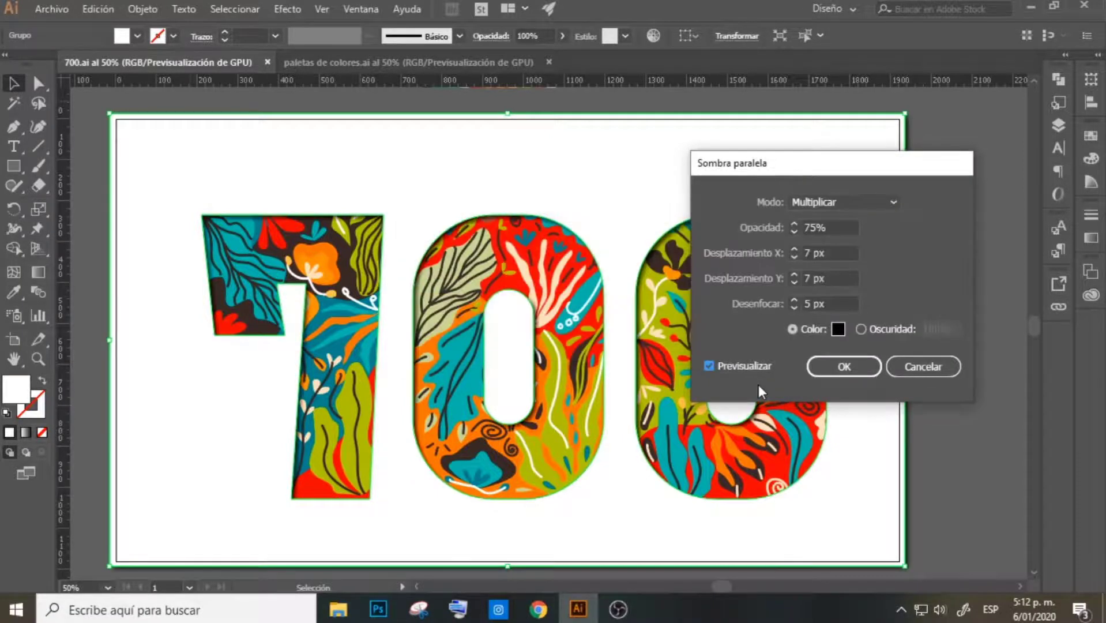
click(794, 303)
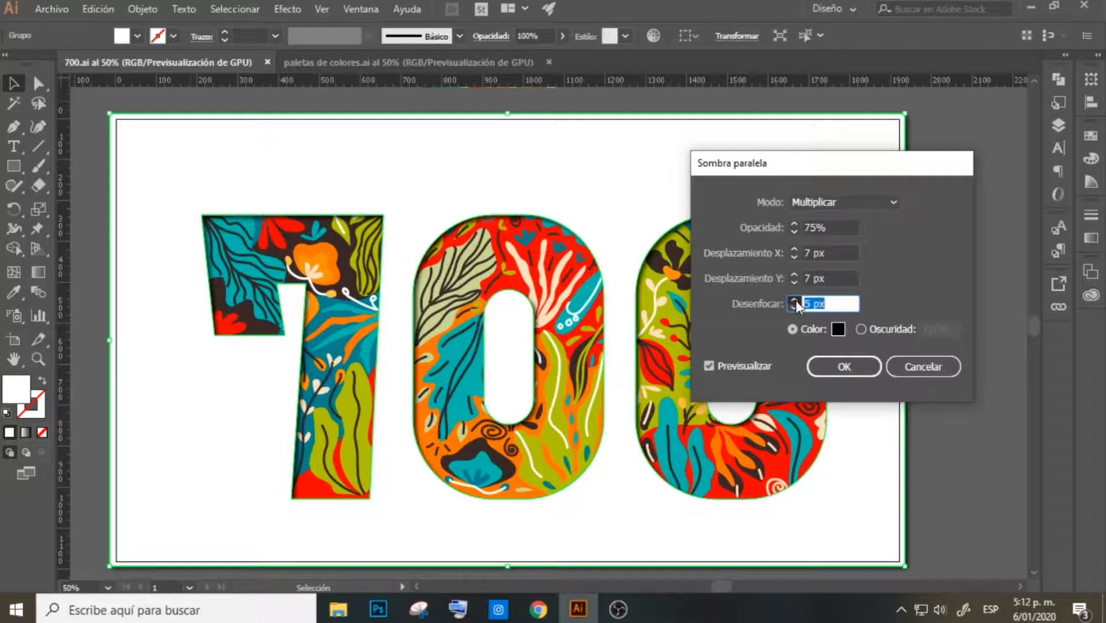
click(794, 299)
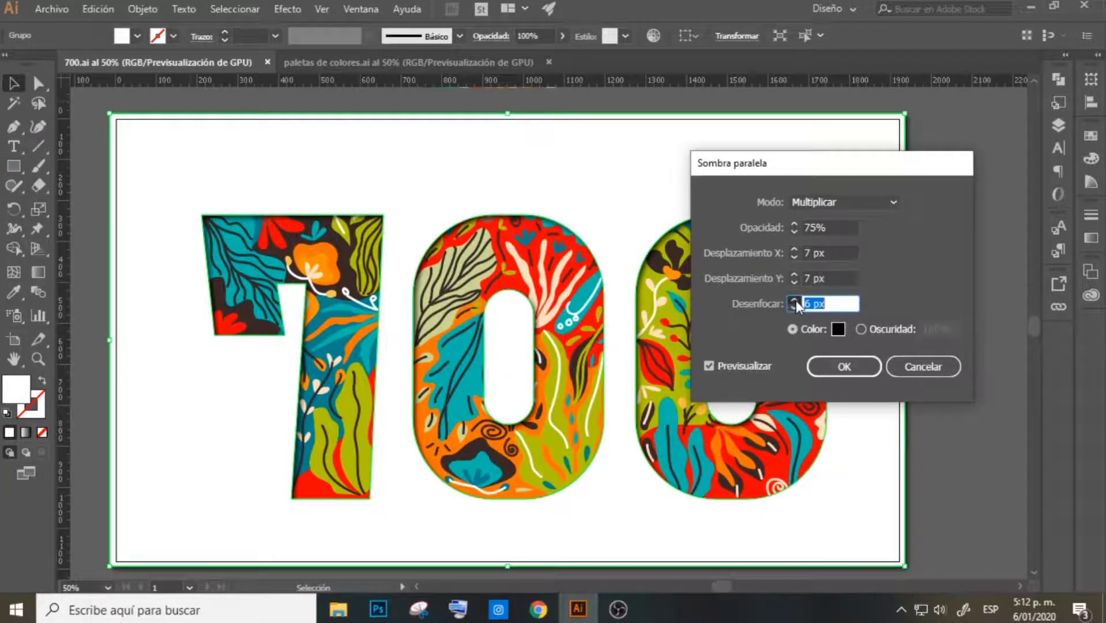
click(794, 301)
click(795, 300)
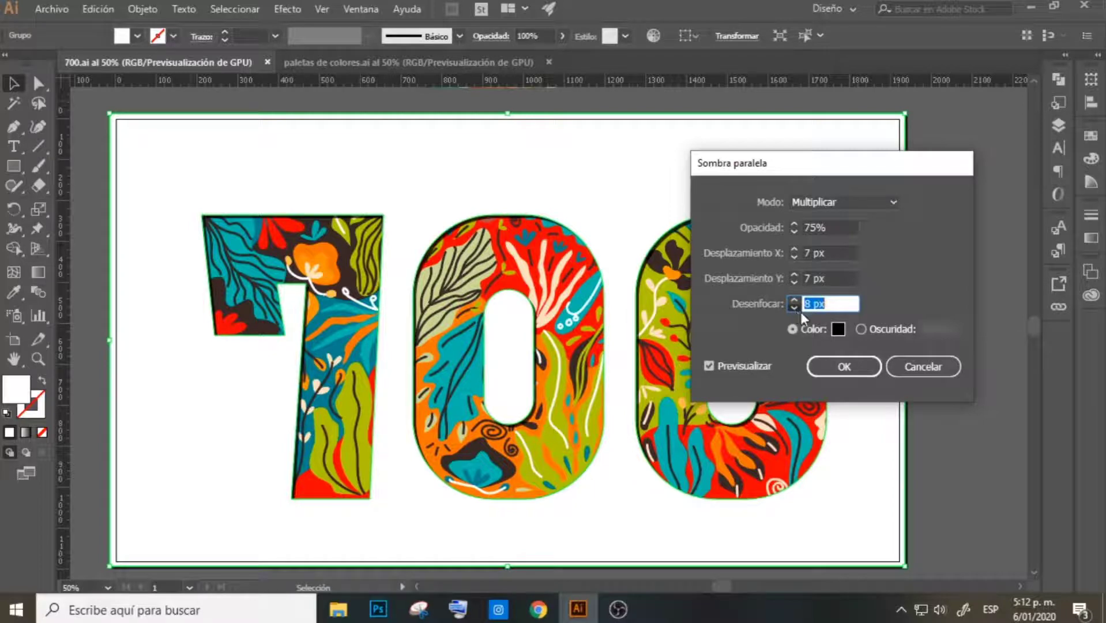
click(799, 309)
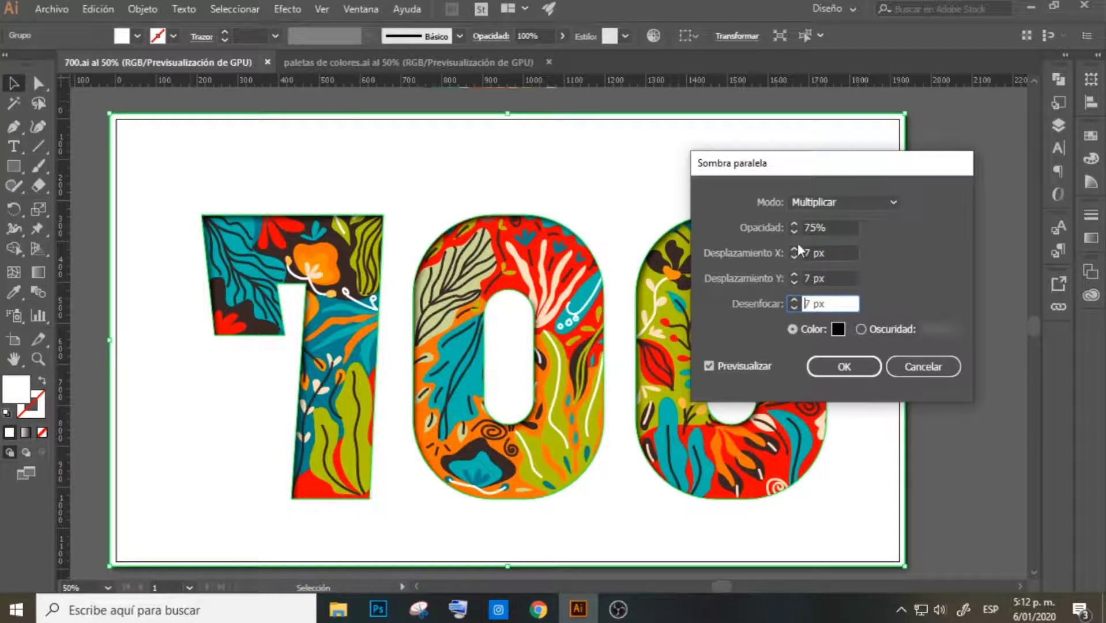
click(715, 365)
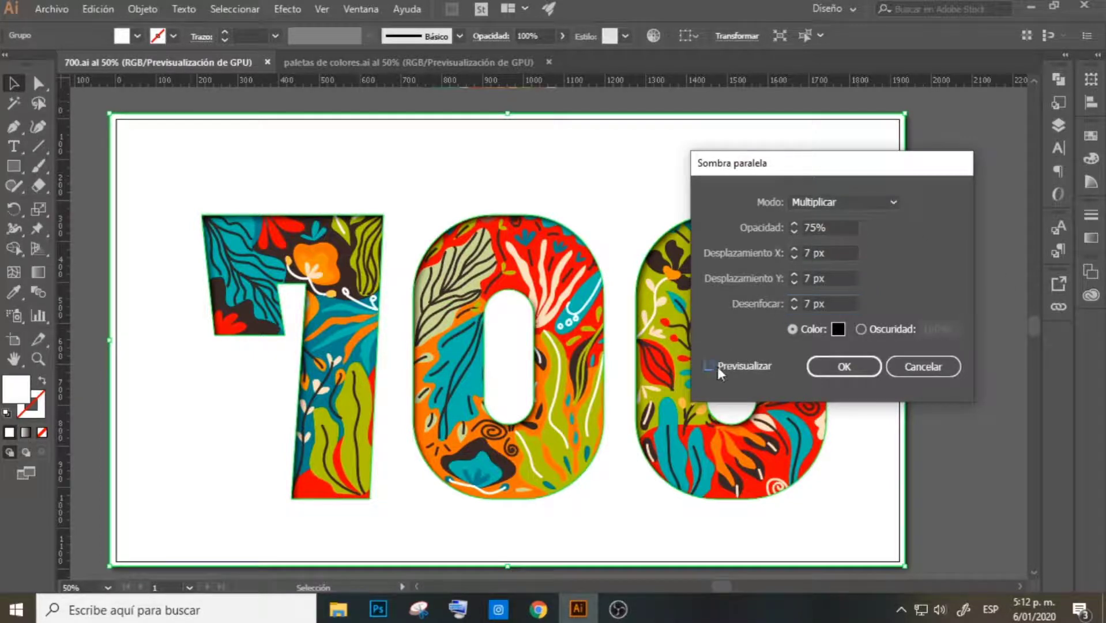
Set the shadow offsets to X 17 and Y 15 and apply the drop shadow
double_click(809, 253)
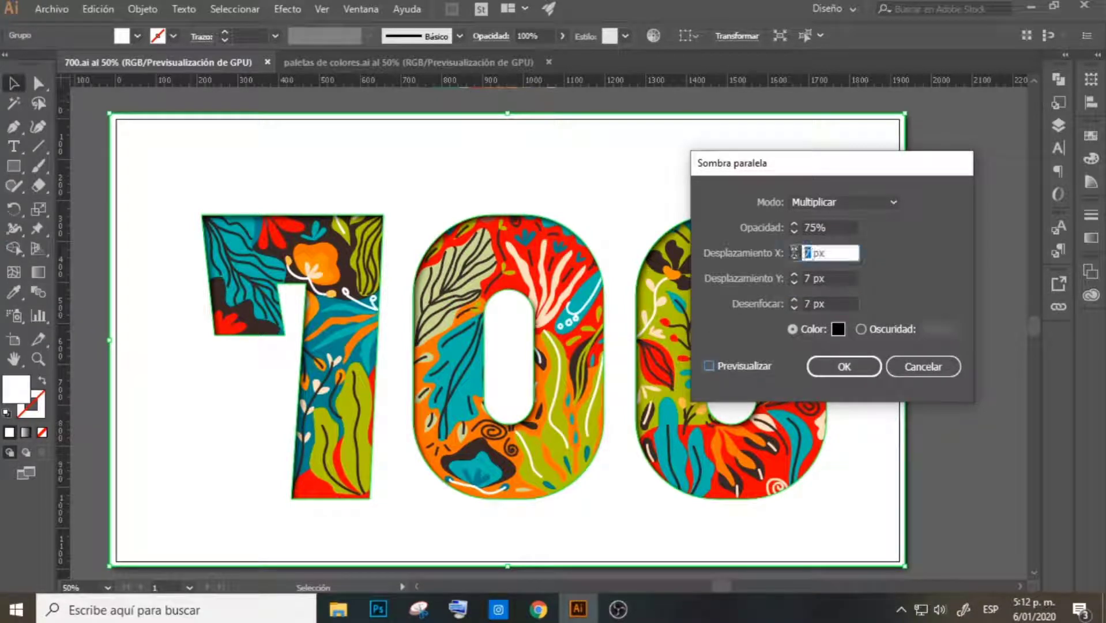
text(10)
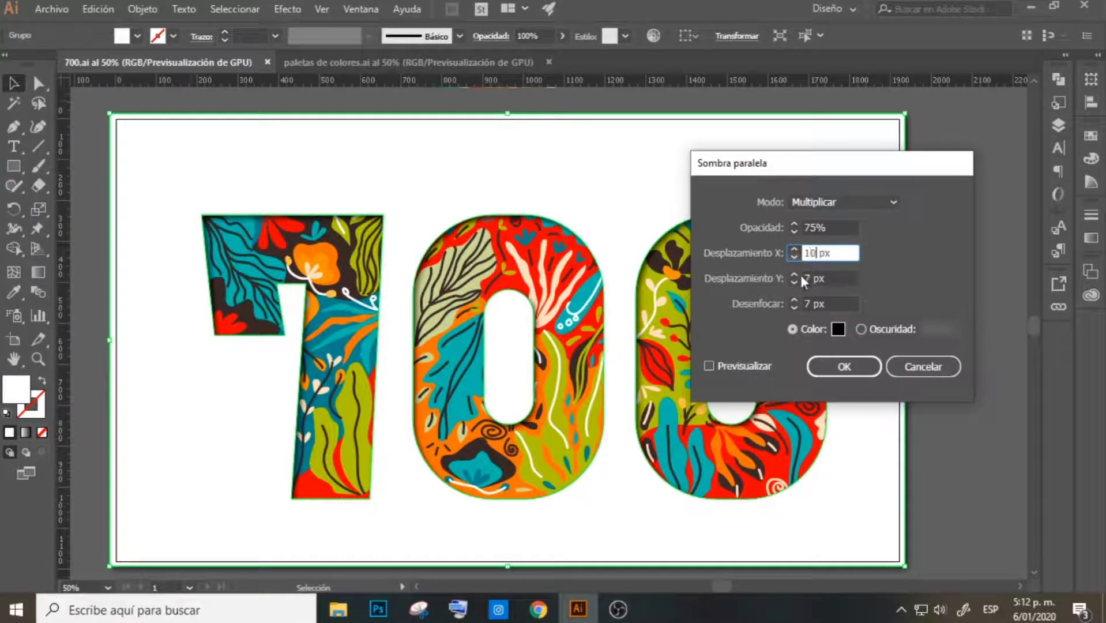
double_click(810, 278)
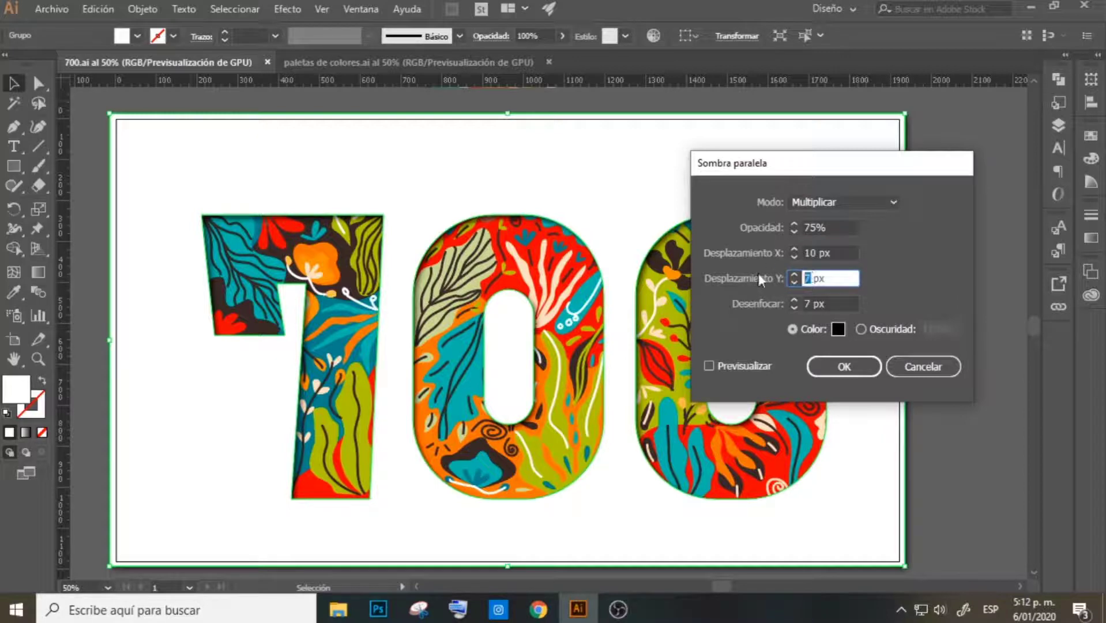
click(709, 365)
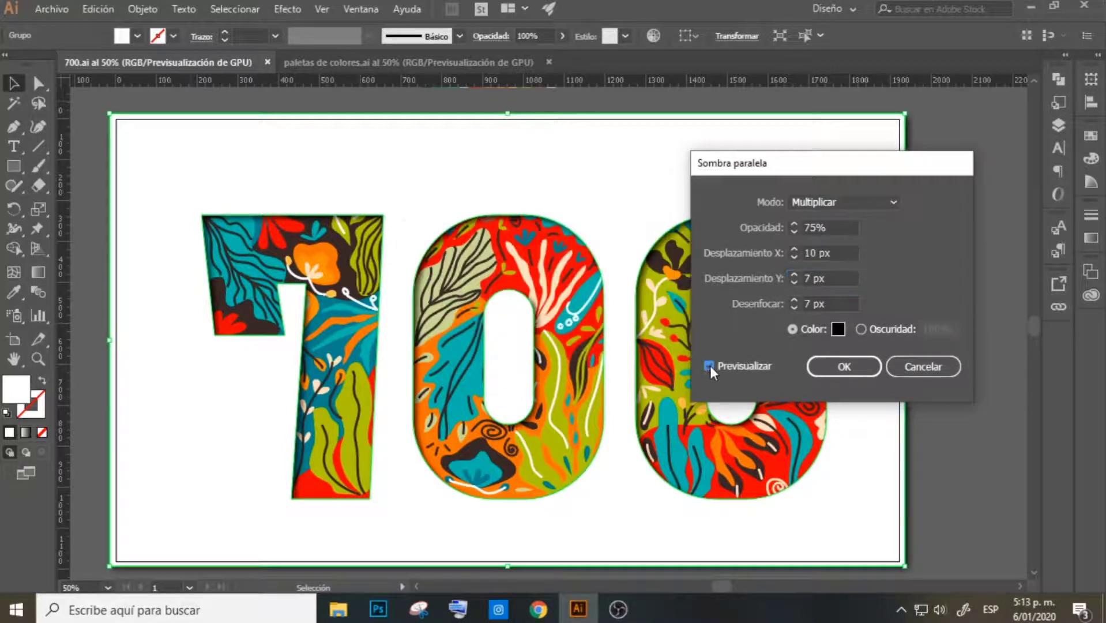
text(15)
double_click(813, 253)
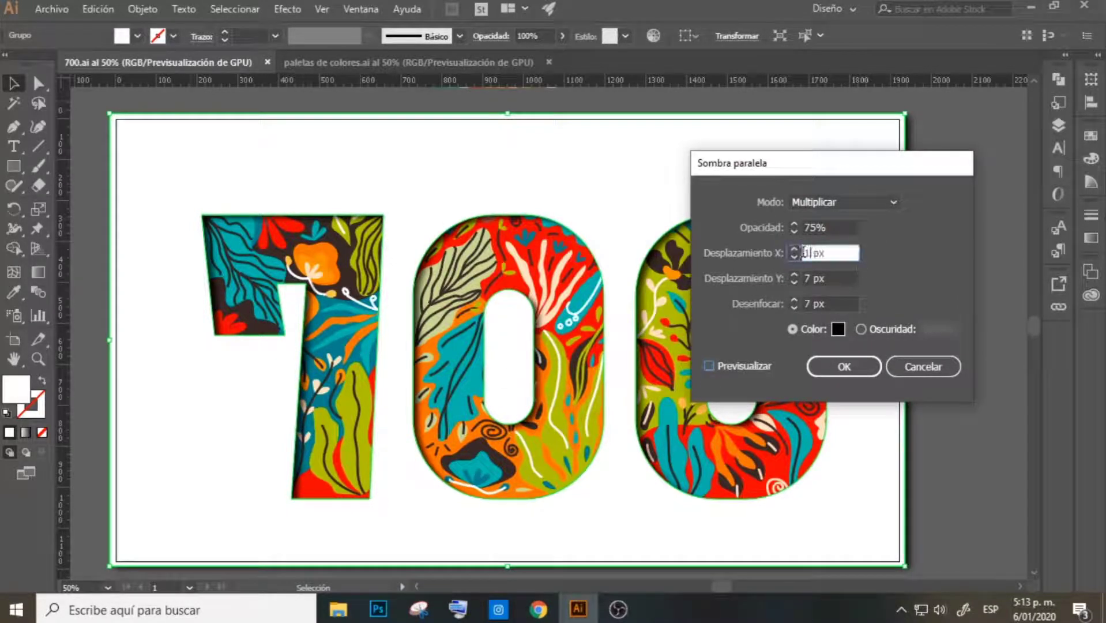
text(17)
key(Return)
click(964, 274)
Fit the artboard, then zoom to 100% to inspect the shadow with the Selection tool active
key(ctrl+a)
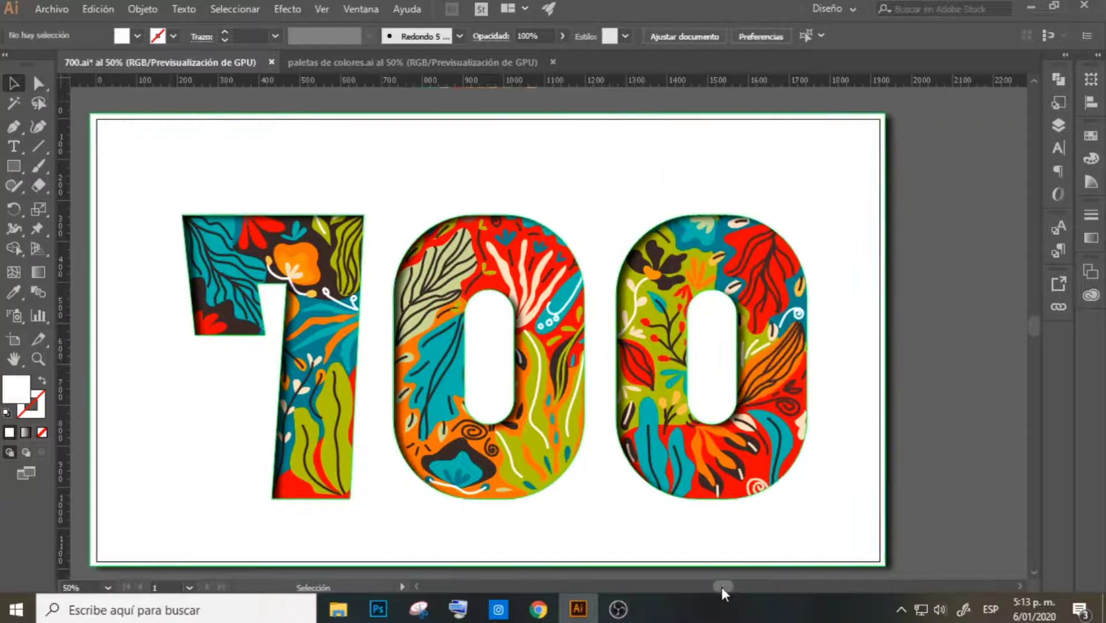
click(321, 9)
click(381, 181)
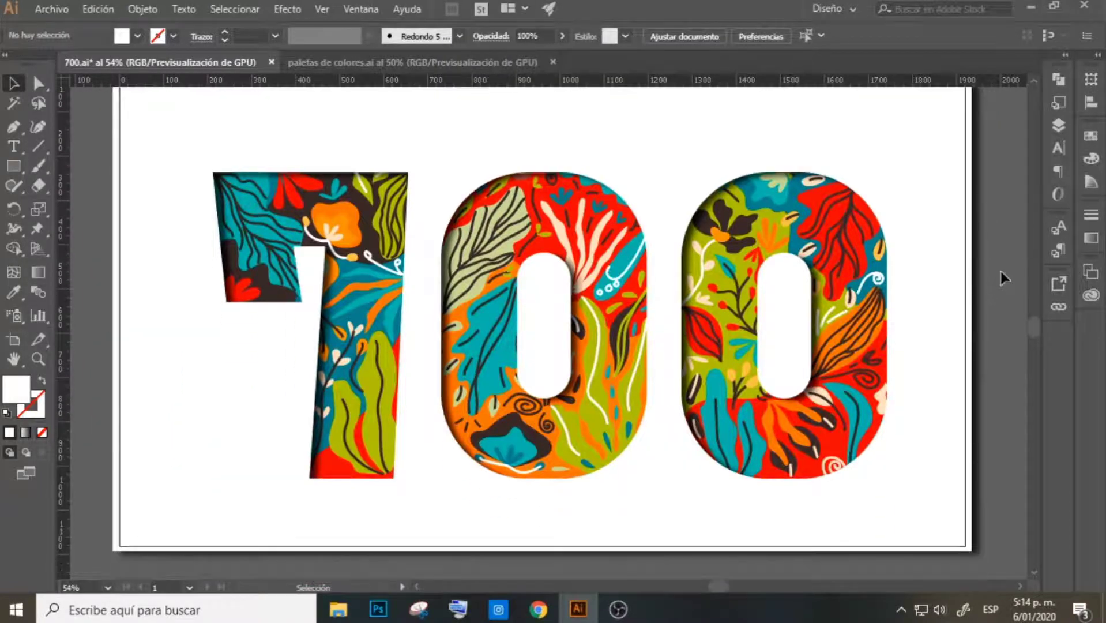
key(ctrl+a)
key(ctrl+1)
click(8, 83)
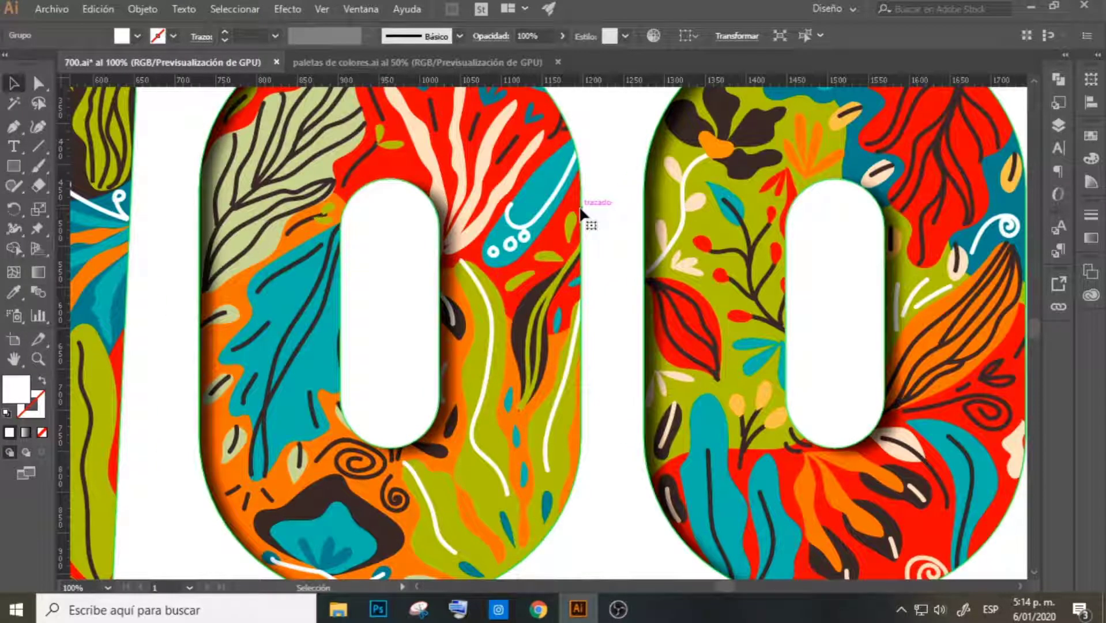